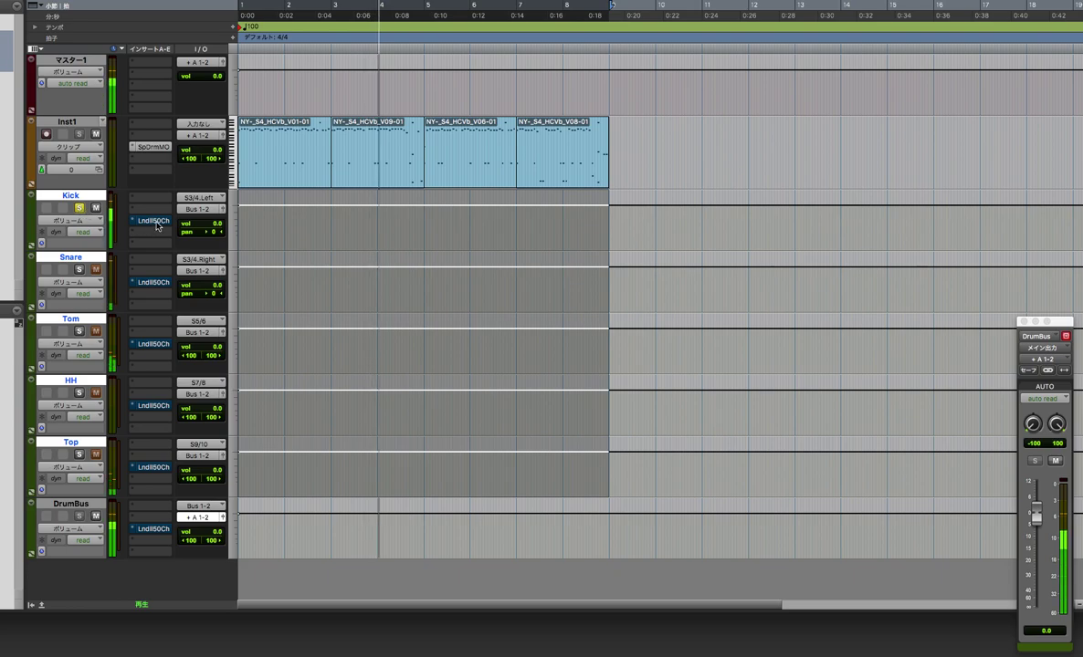
- Activate the bypassed Lindell 50 Channel on the Kick track and fine-tune its HF gain
click(155, 221)
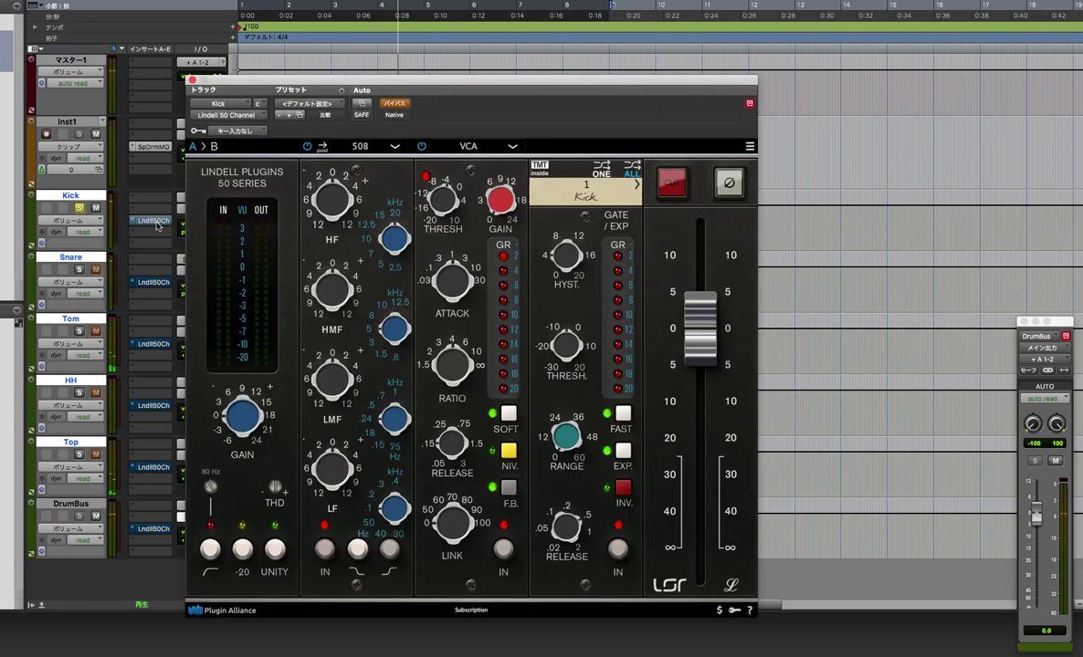
click(399, 105)
drag(331, 224, 333, 219)
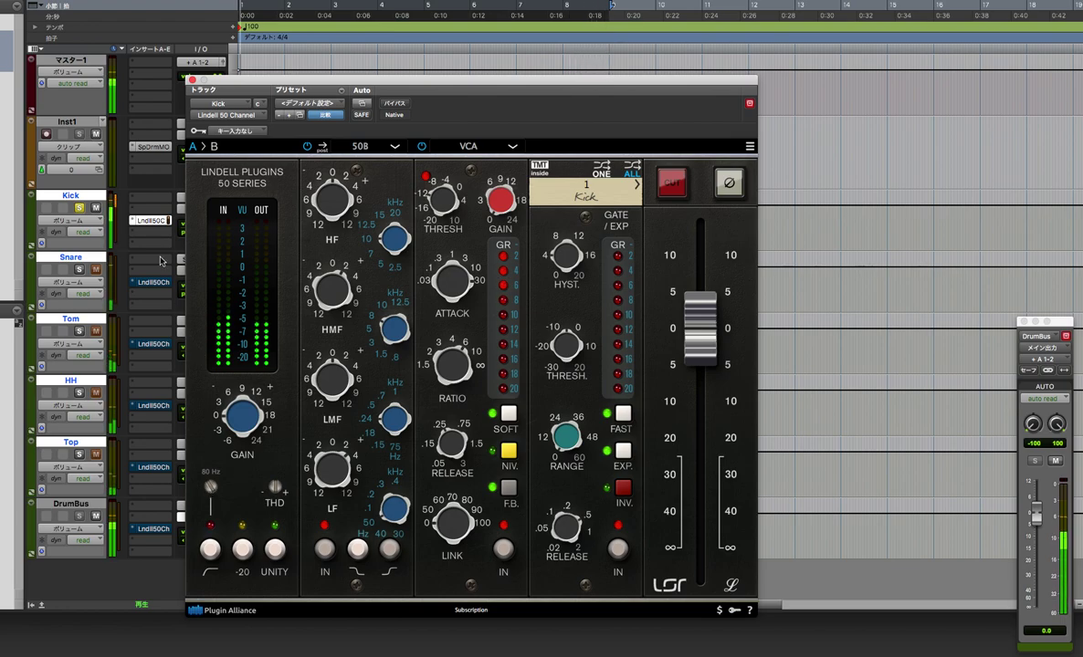
- Unsolo the Kick and compare its Lindell 50 Channel bypassed and active within the full drum mix
click(155, 221)
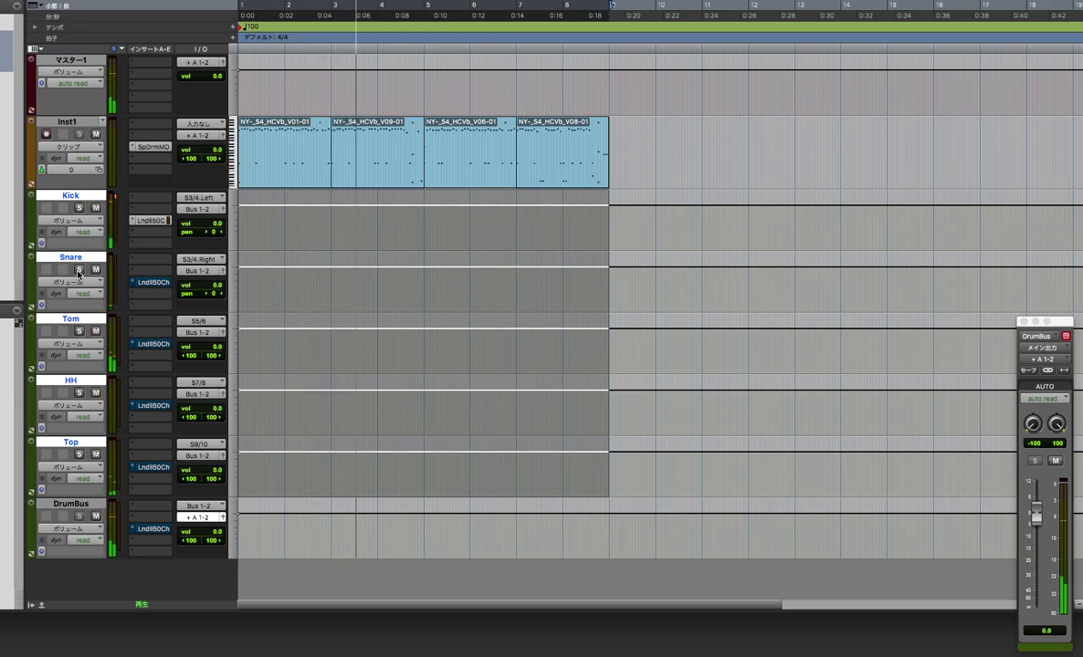
click(152, 221)
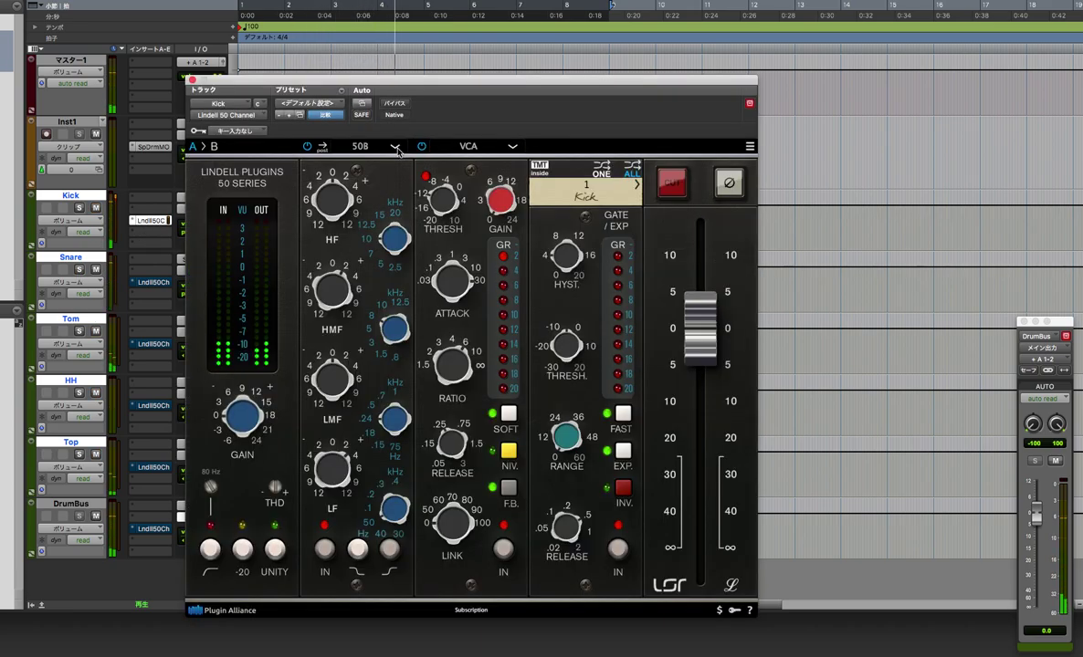
click(396, 105)
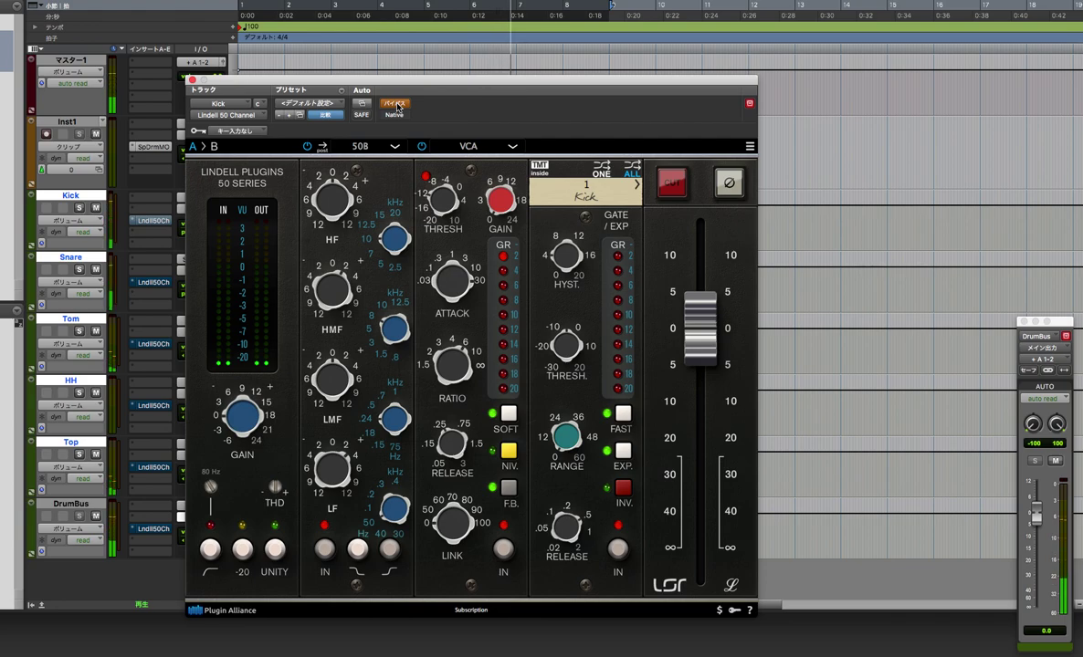
click(396, 104)
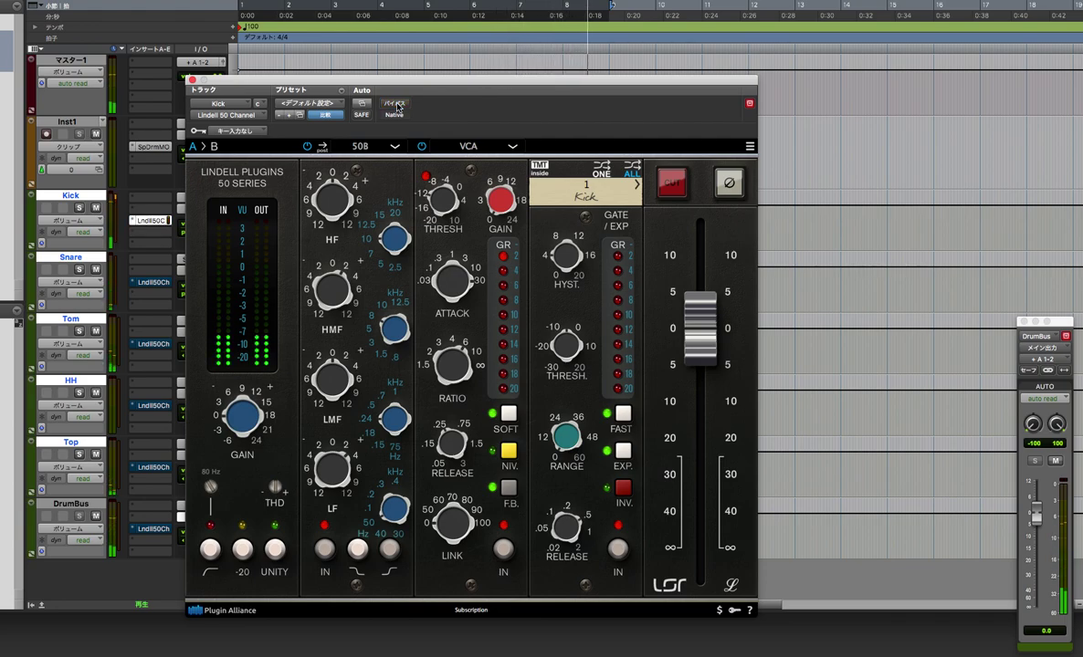
- Solo the Kick track and compare its processed sound with the bypassed signal
key(shift+s)
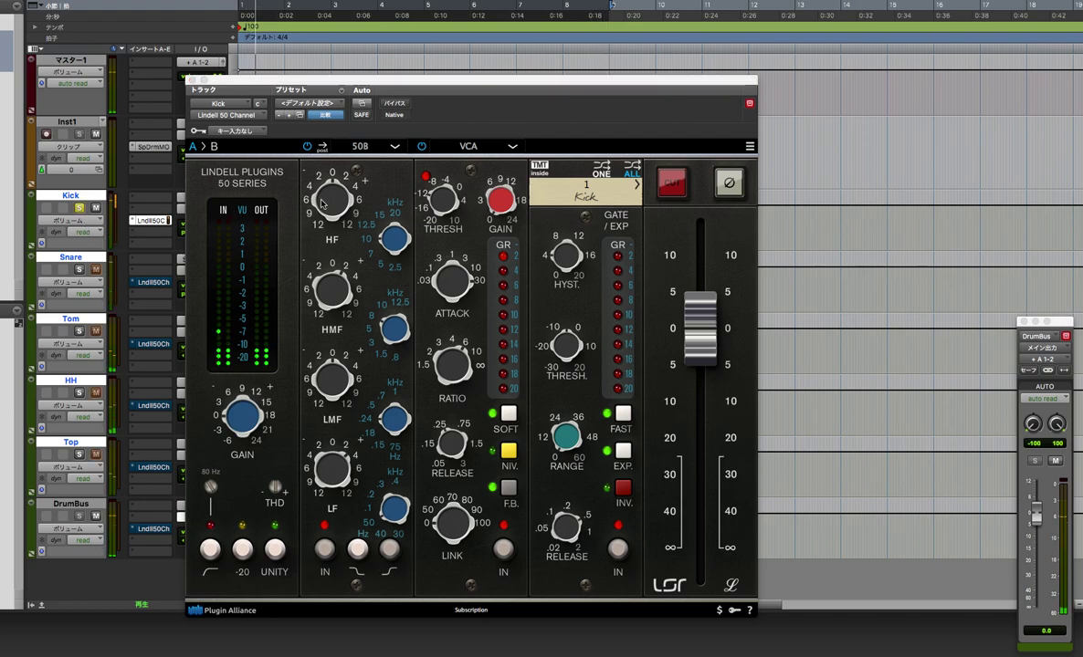
click(401, 106)
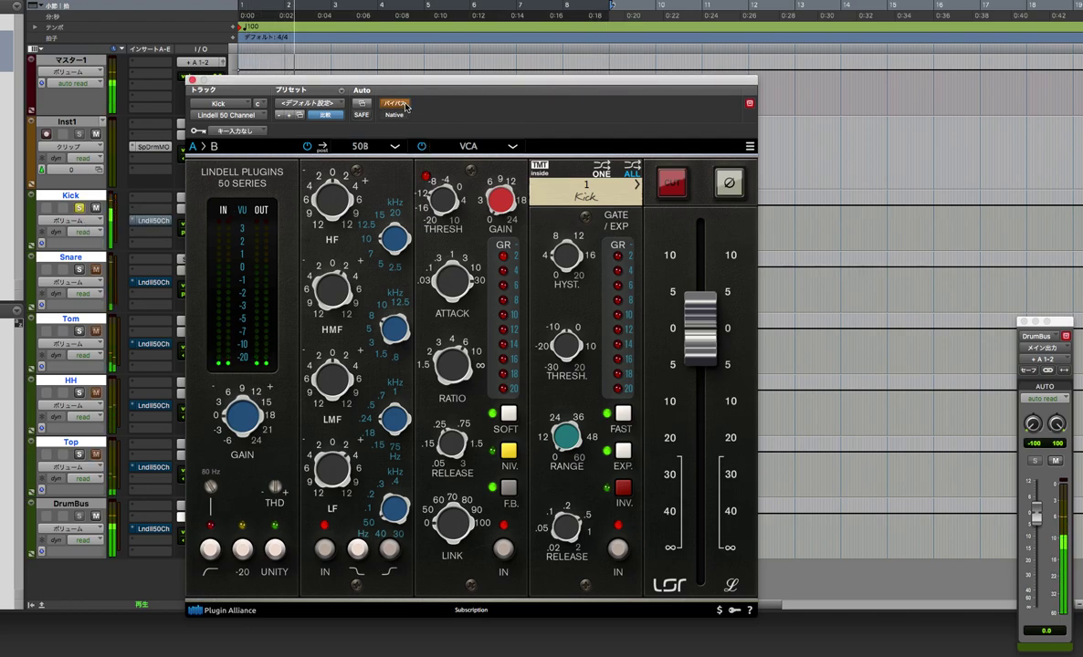
click(402, 106)
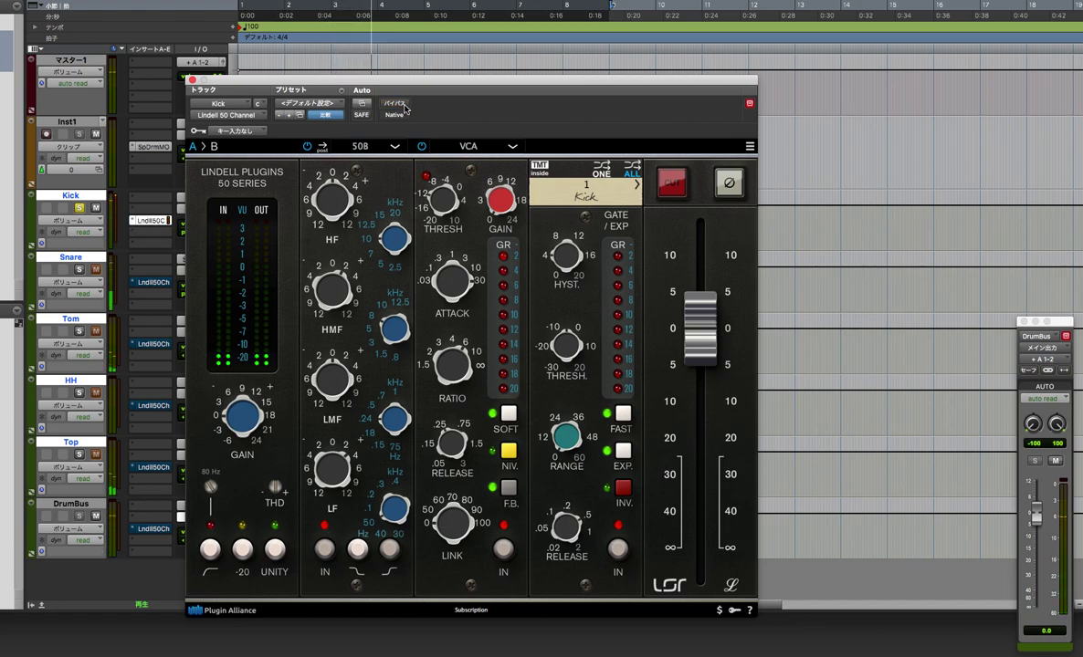
- Set the Kick channel strip's output fader slightly above 0, matching the level against the bypassed signal
drag(691, 342, 692, 335)
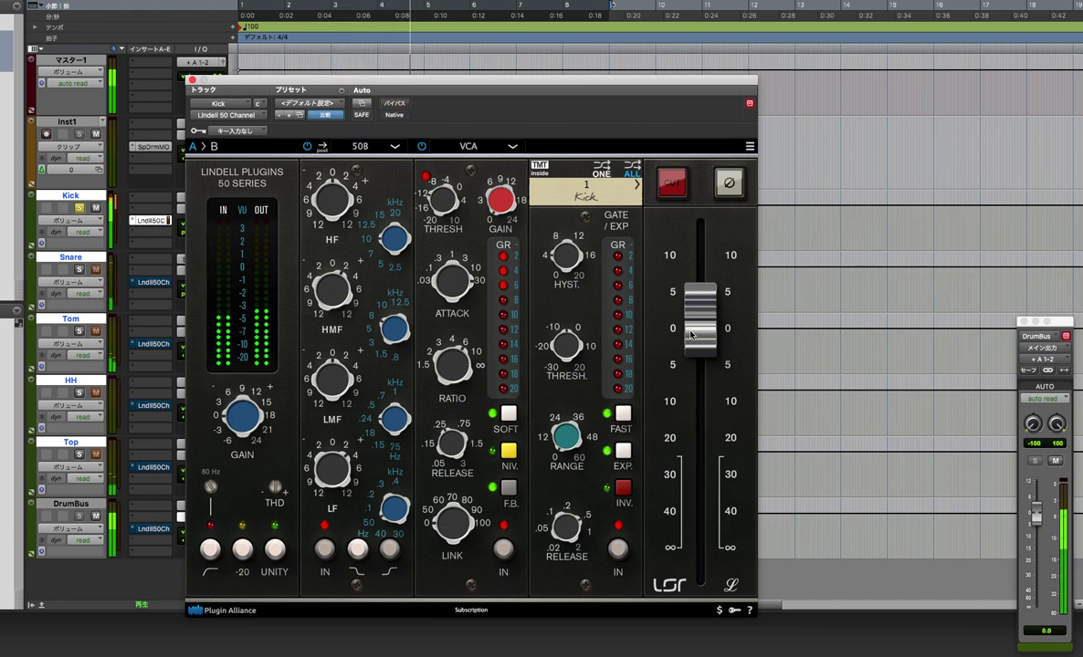
click(395, 104)
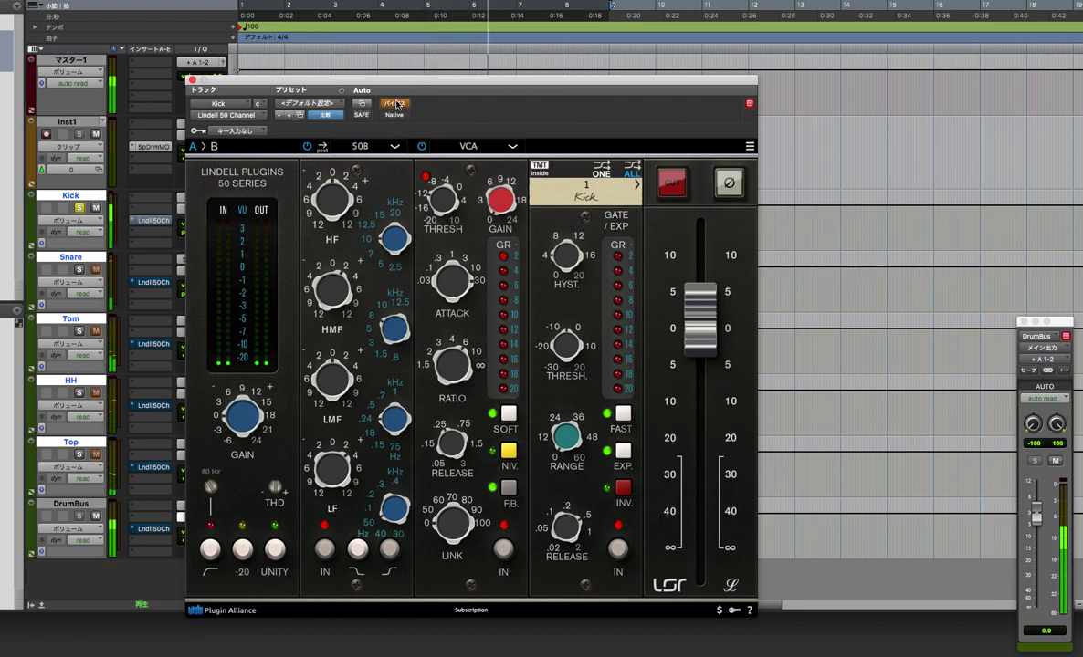
click(396, 104)
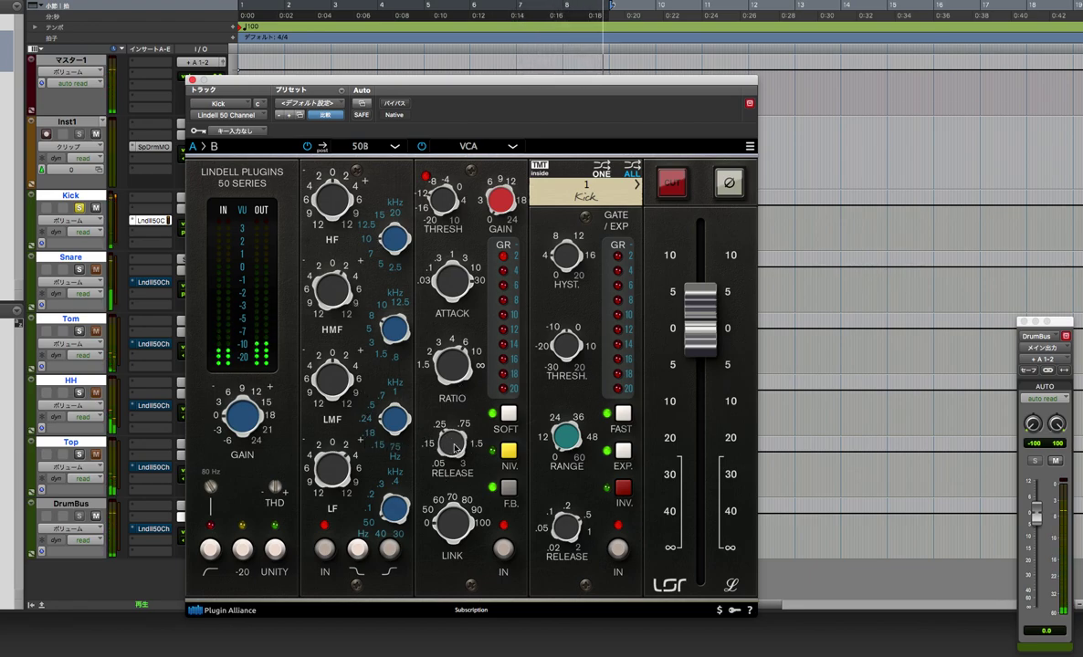
drag(697, 317, 696, 324)
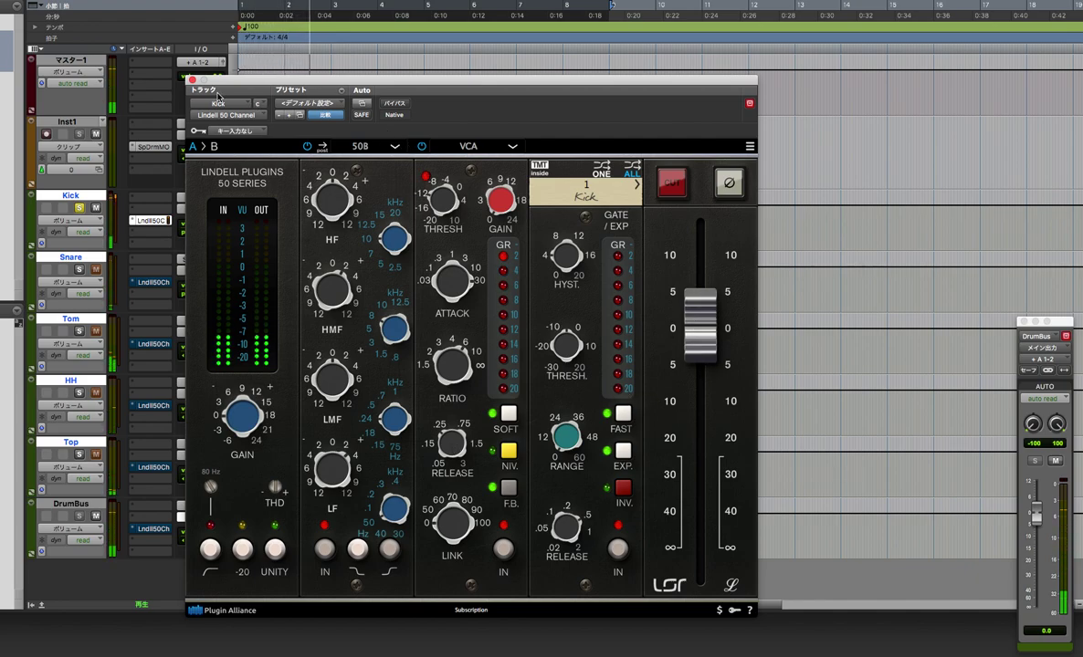
click(192, 80)
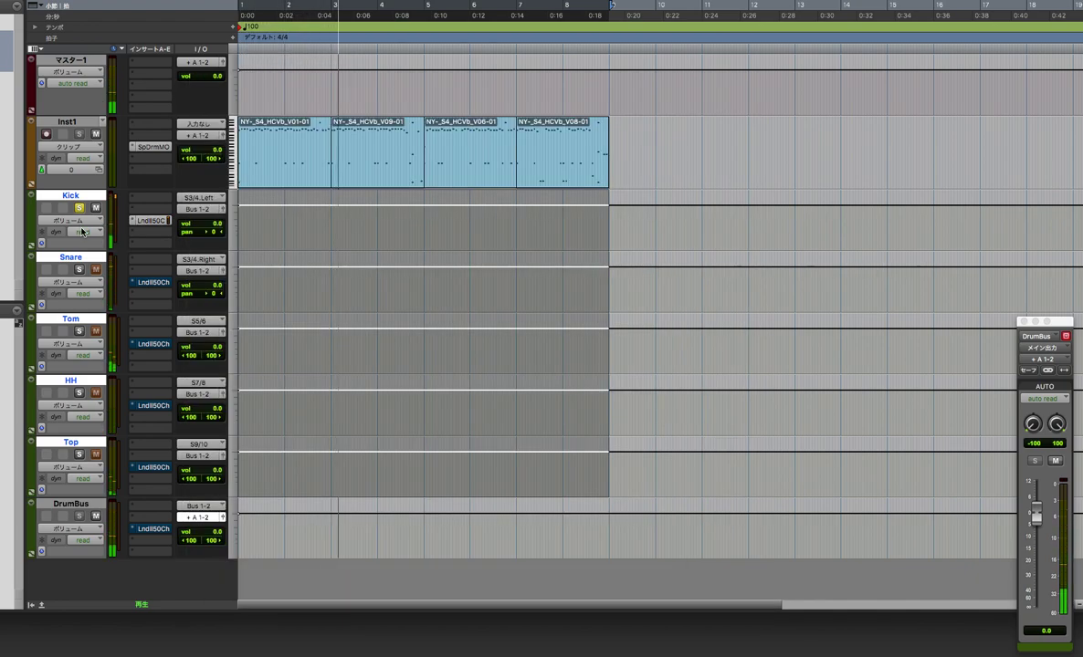
- Reopen the Kick's Lindell 50 Channel and check the adjusted output level against bypass
click(151, 220)
click(394, 104)
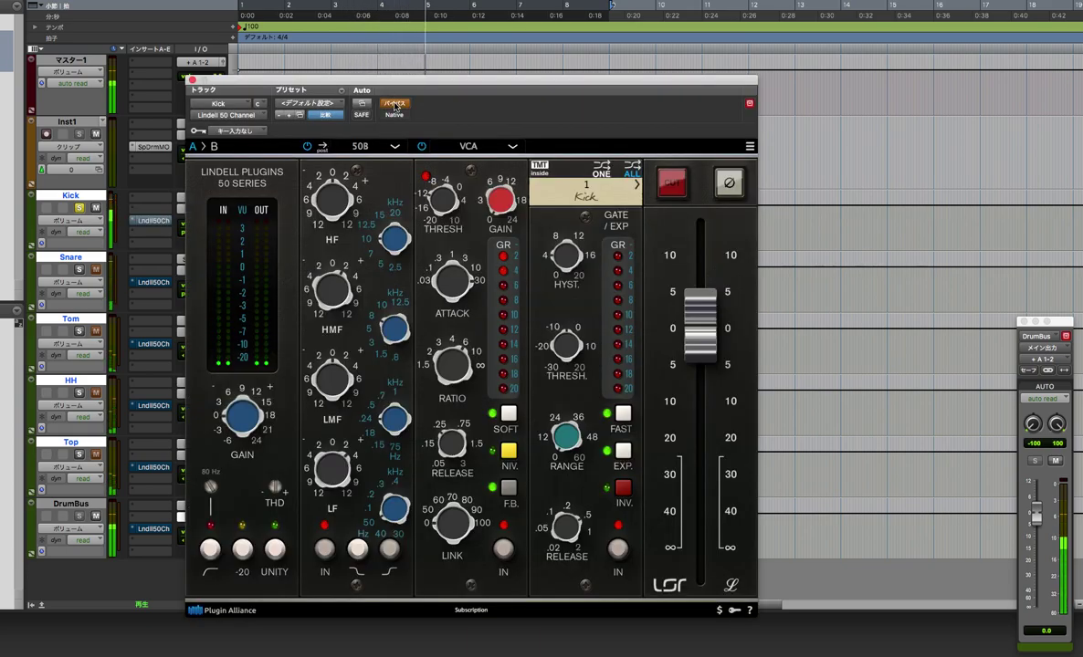
click(395, 104)
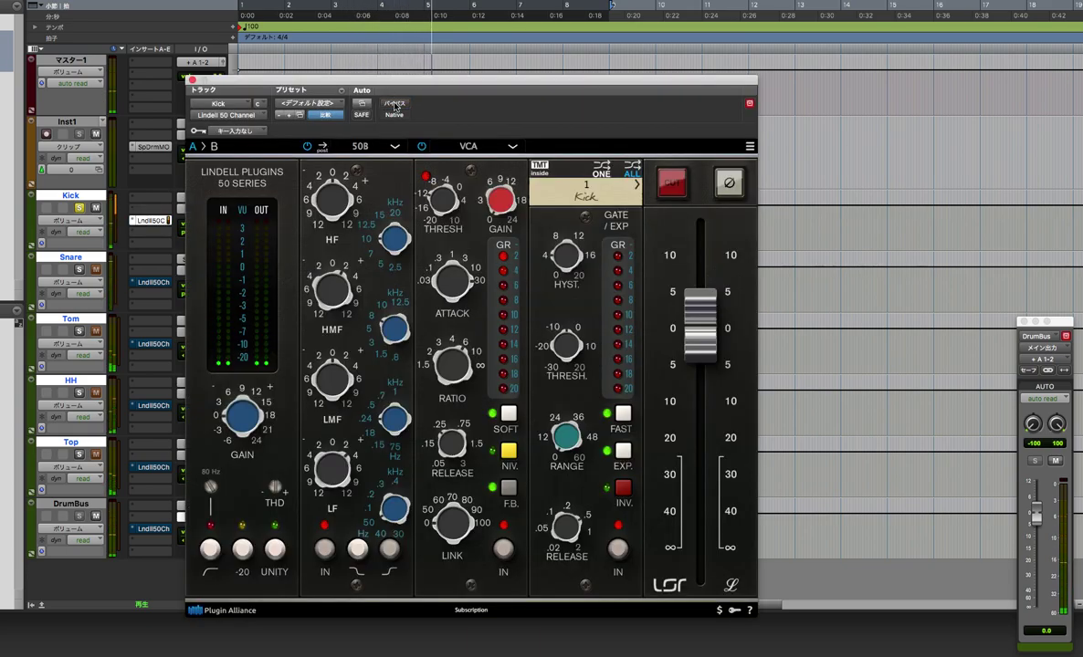
- Solo the Snare track, activate its bypassed Lindell 50 Channel and fine-tune its HF gain
click(79, 269)
click(153, 282)
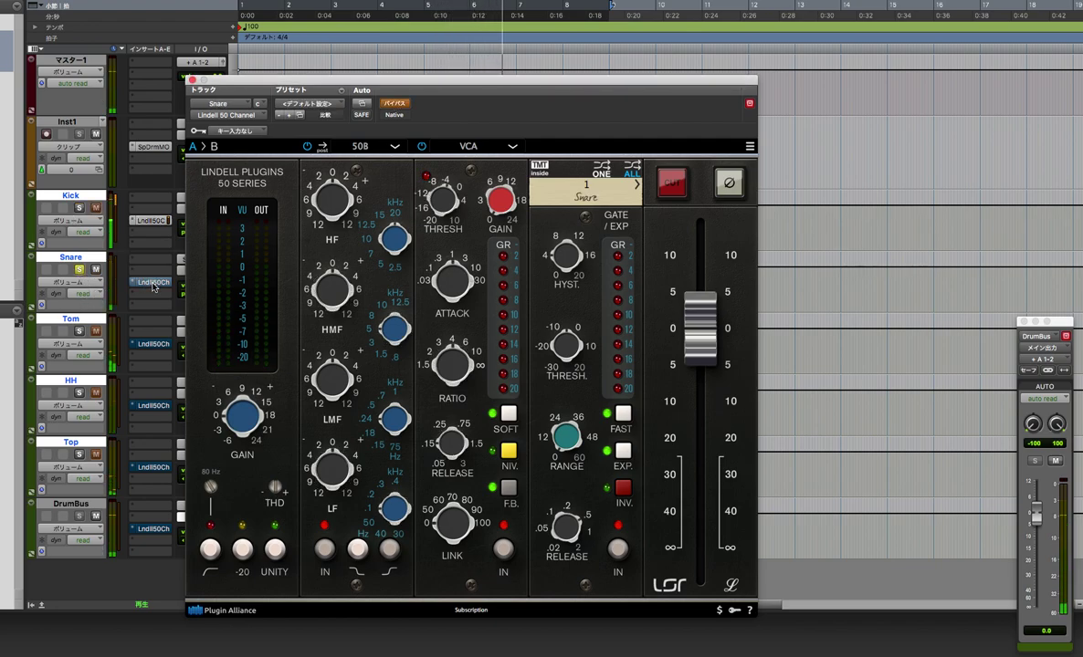
click(395, 106)
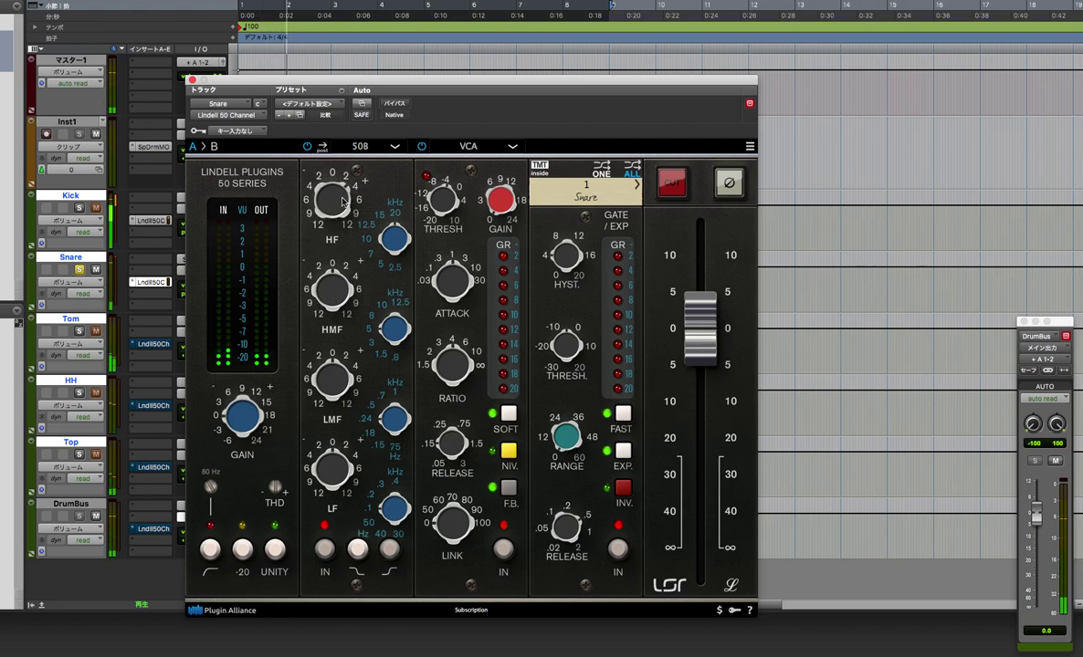
drag(342, 206, 344, 201)
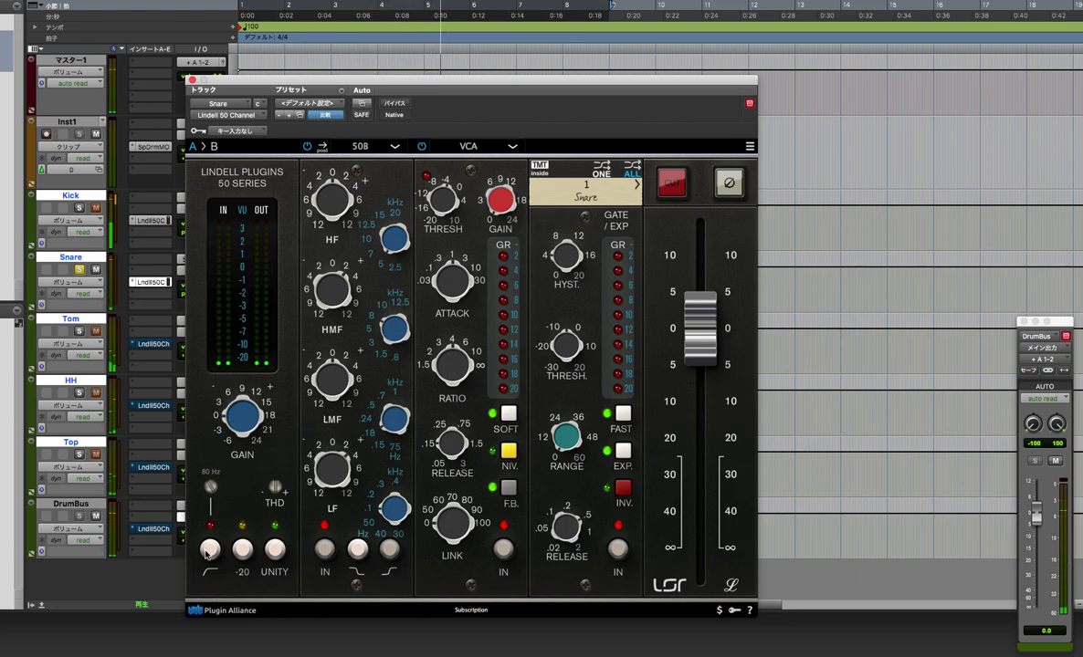
- Sweep the Snare's high-pass filter frequency to 1000 Hz, set it to 75 Hz and compare the processed sound with bypass
drag(210, 490, 196, 438)
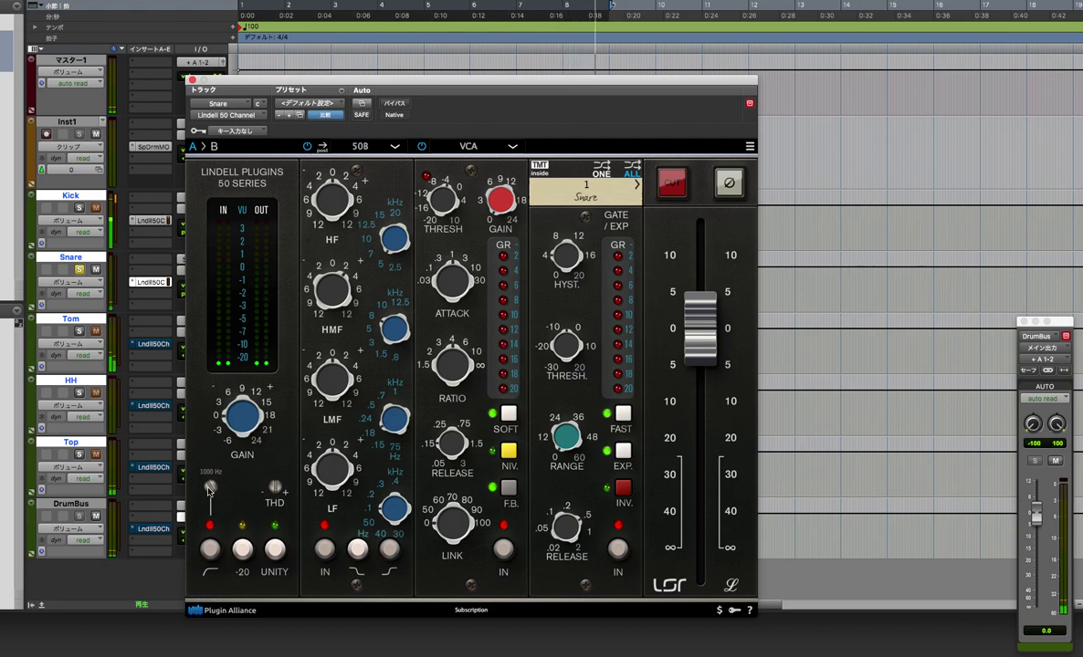
drag(210, 487, 210, 492)
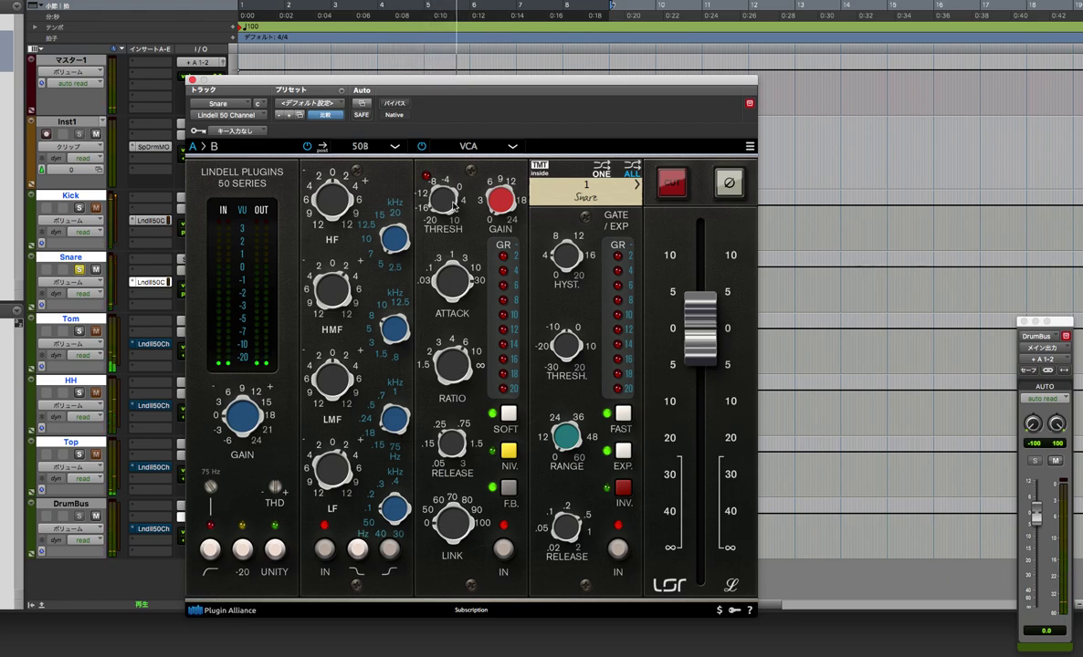
click(405, 105)
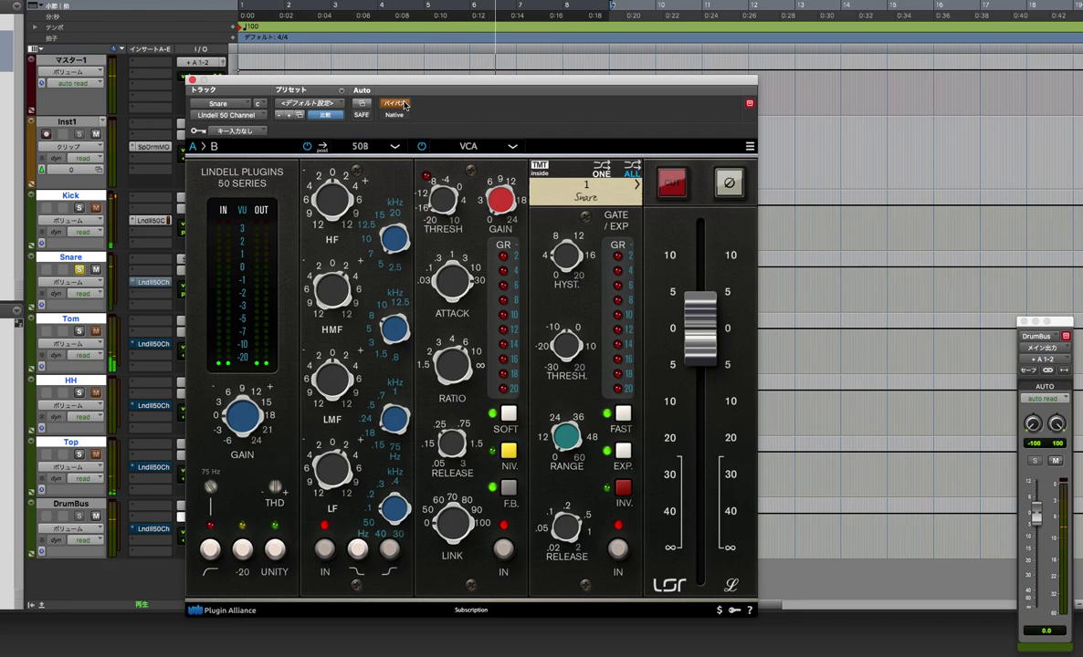
click(405, 105)
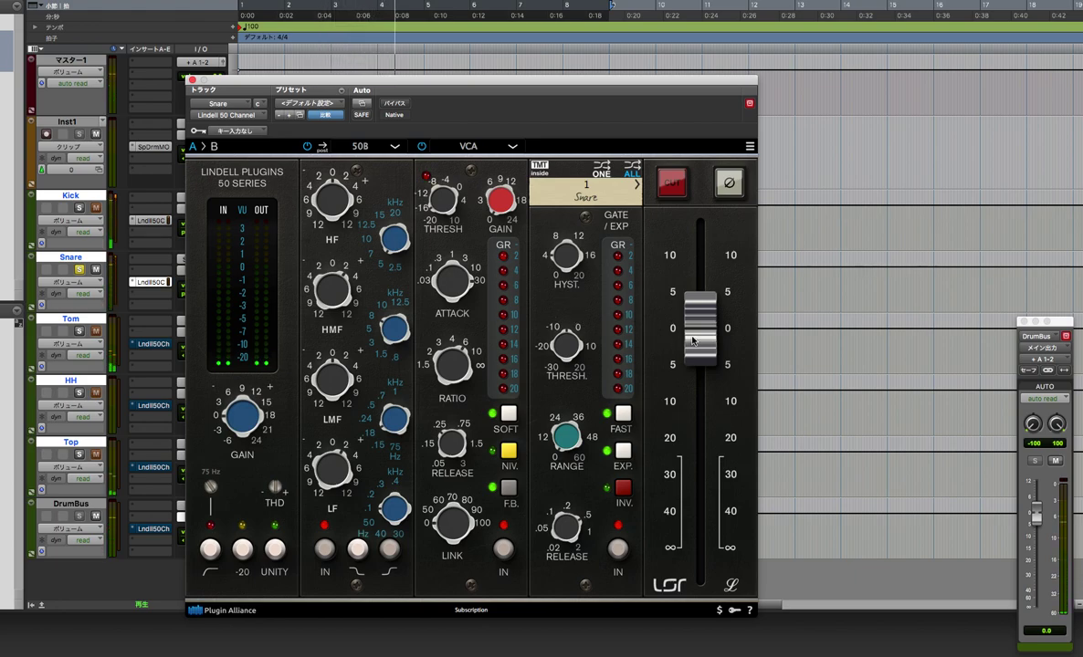
- Raise the Snare channel strip's output fader slightly above 0, matching the level against the bypassed signal
drag(692, 341, 692, 331)
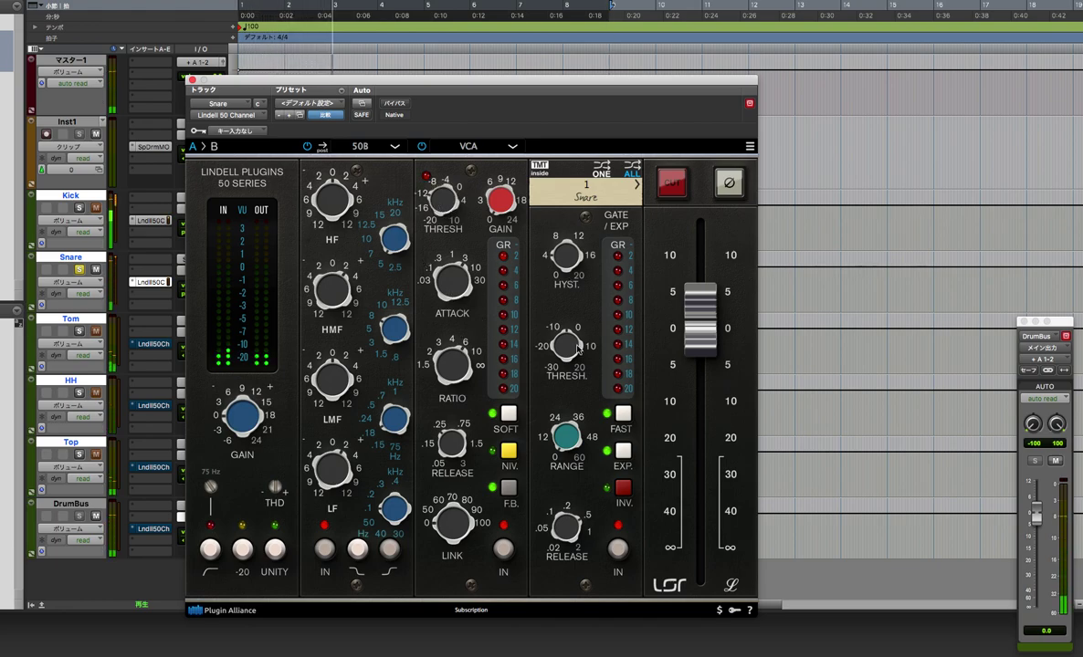
click(395, 103)
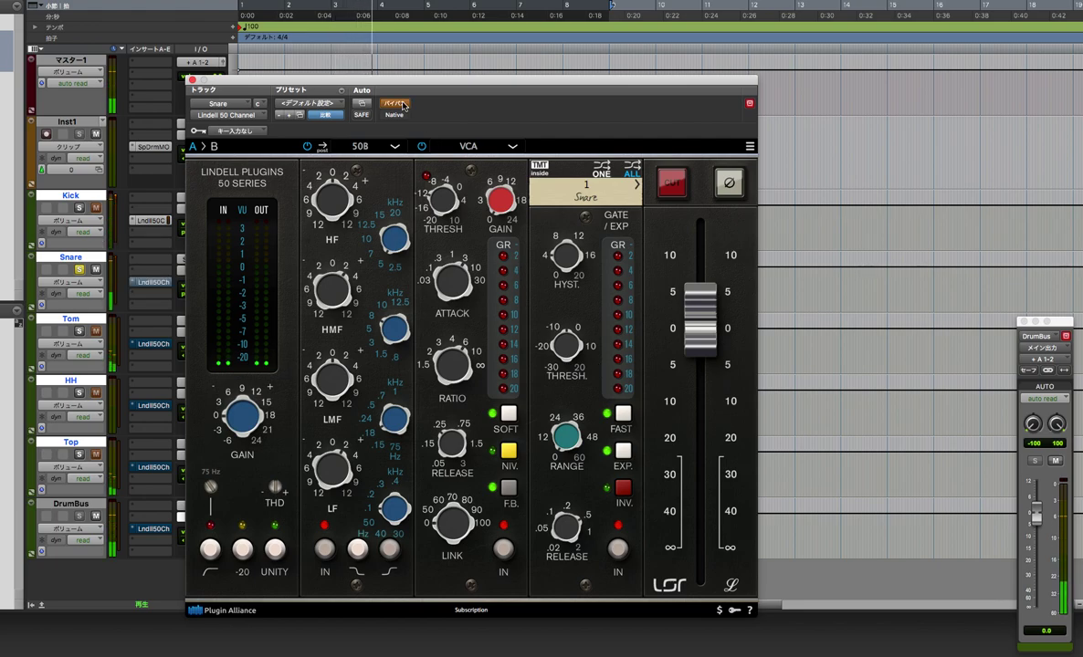
click(396, 104)
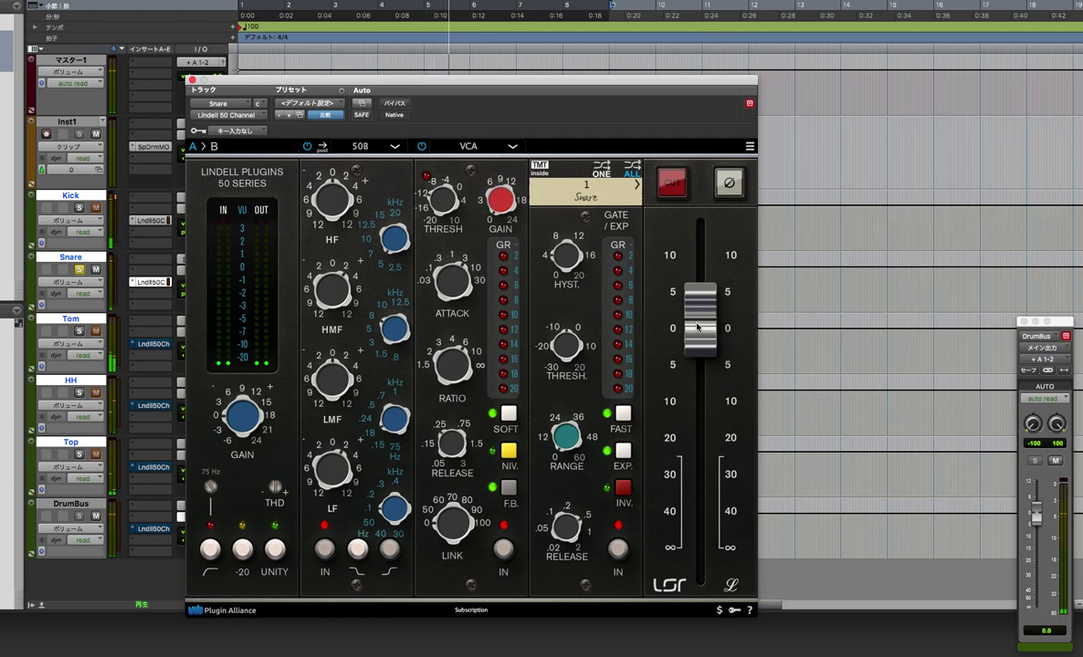
drag(696, 326, 697, 324)
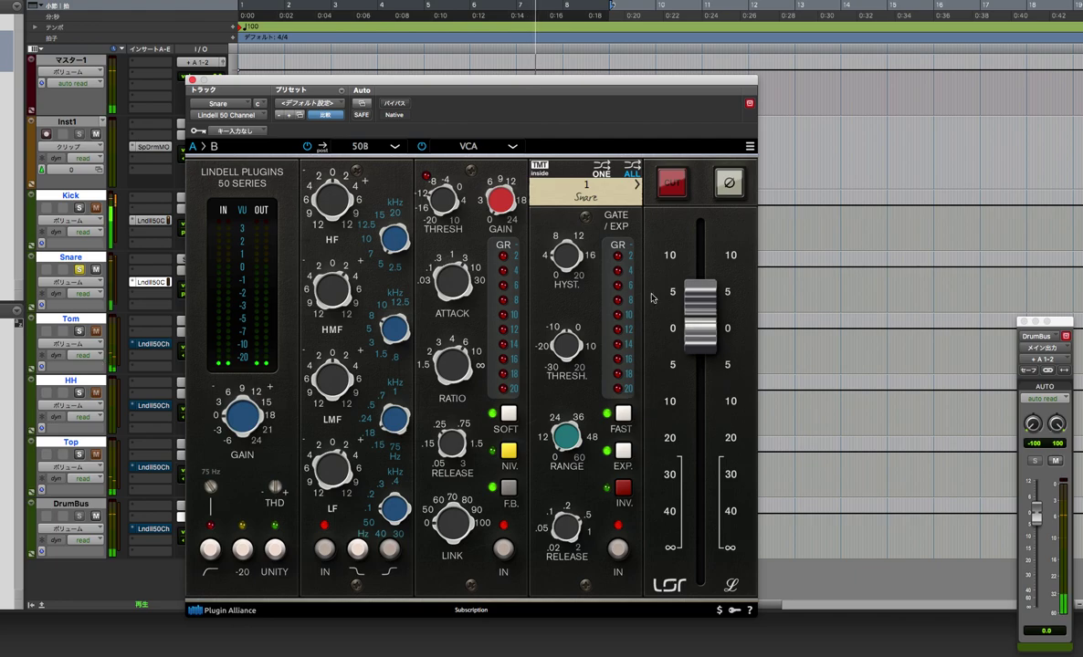
- Compare the Snare's processed and bypassed sound repeatedly, leaving the plug-in active and closing its window
click(396, 103)
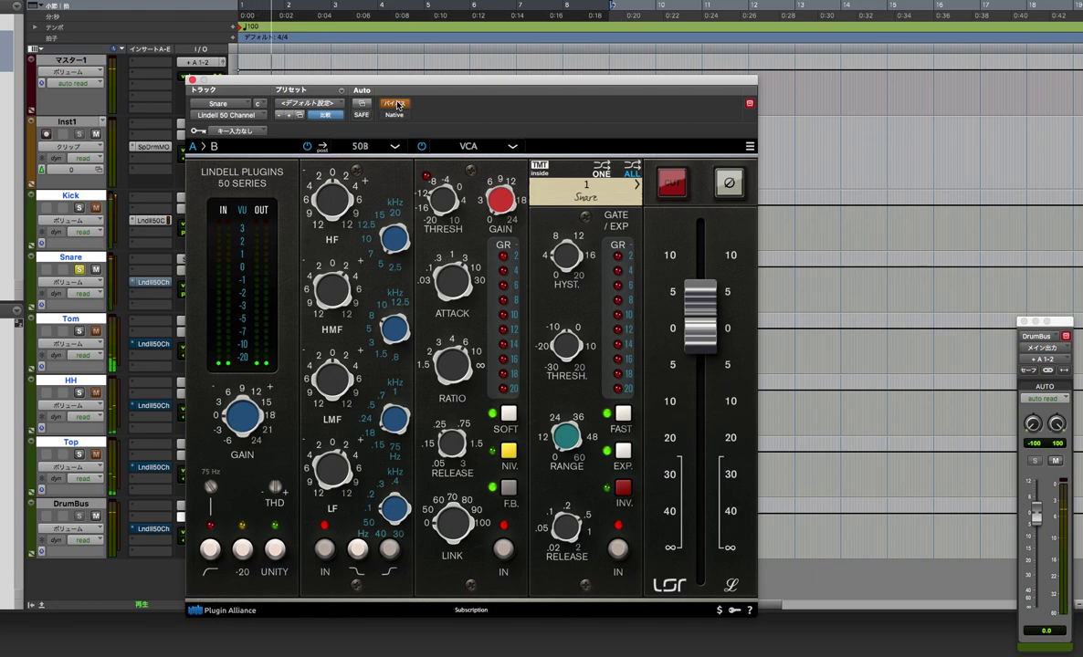
click(395, 104)
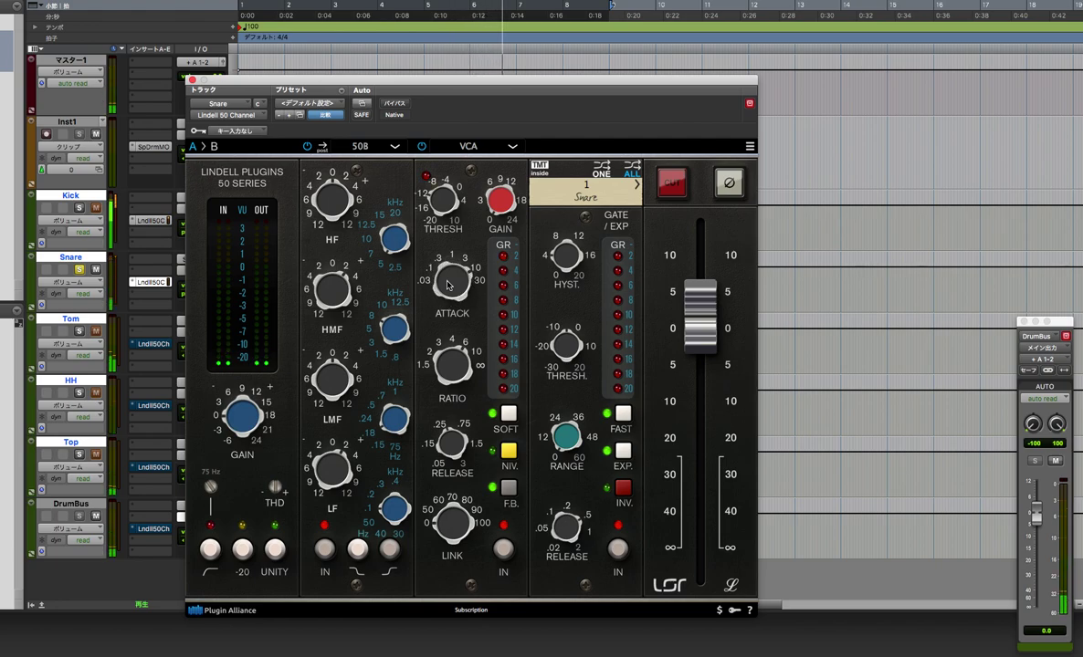
click(396, 103)
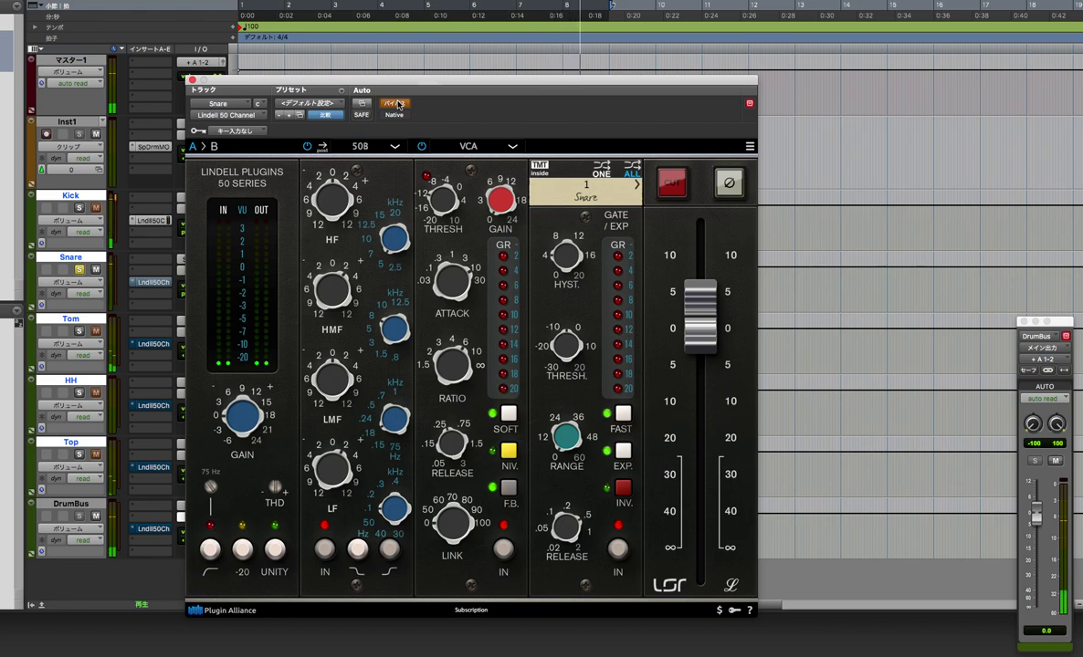
click(396, 103)
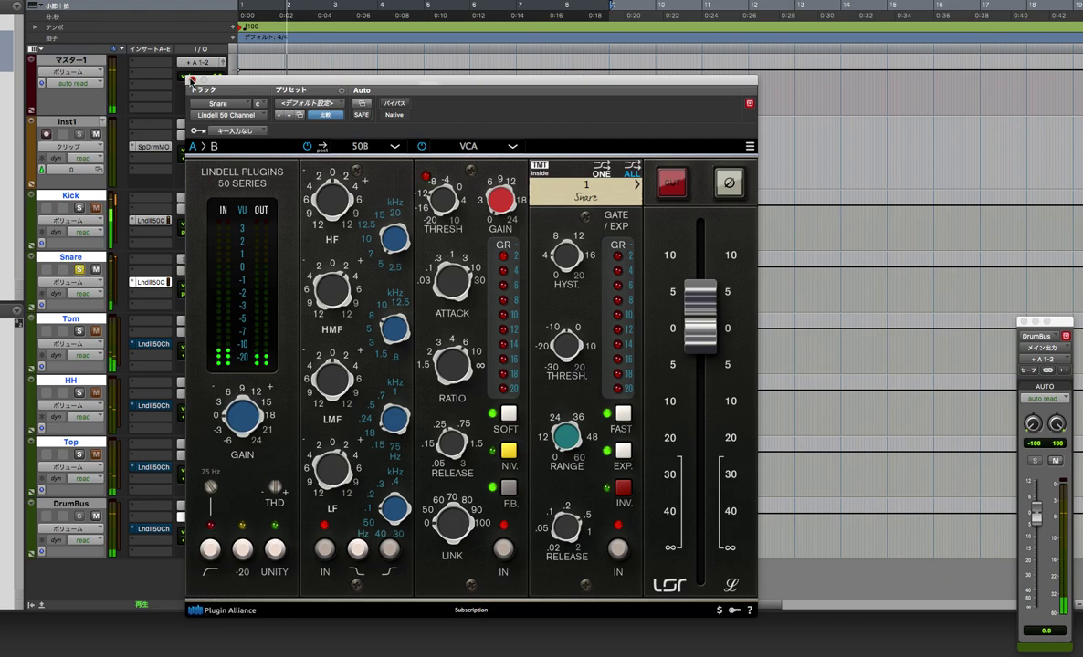
click(192, 80)
- Open the Tom track's Lindell 50 Channel, solo the Tom in place of the Snare and move the plug-in window off the track controls
click(154, 345)
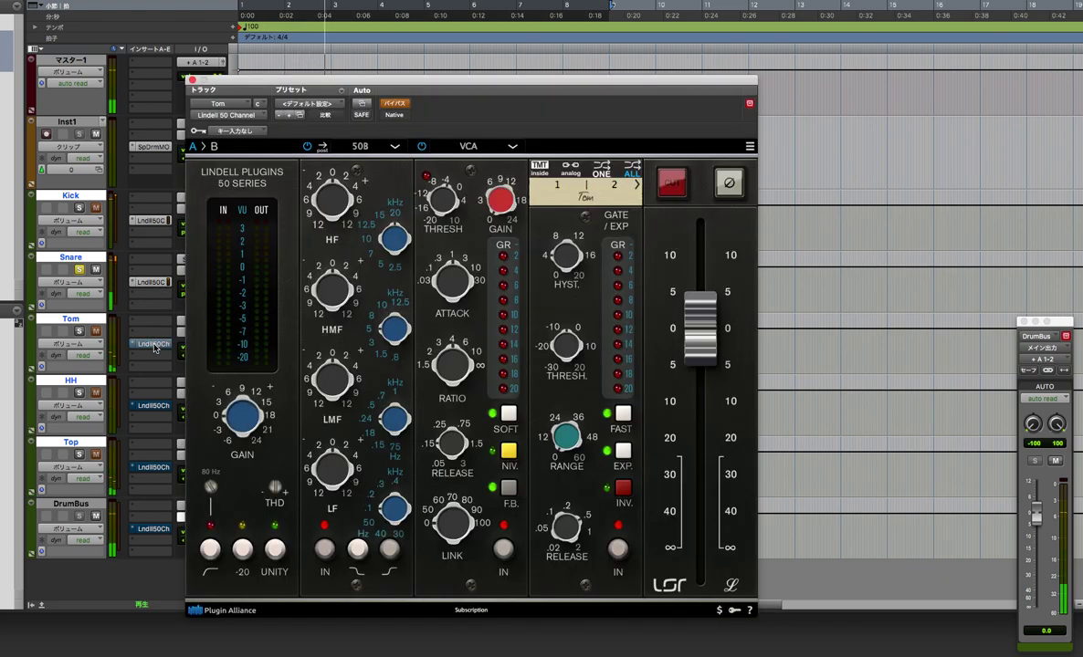
click(80, 331)
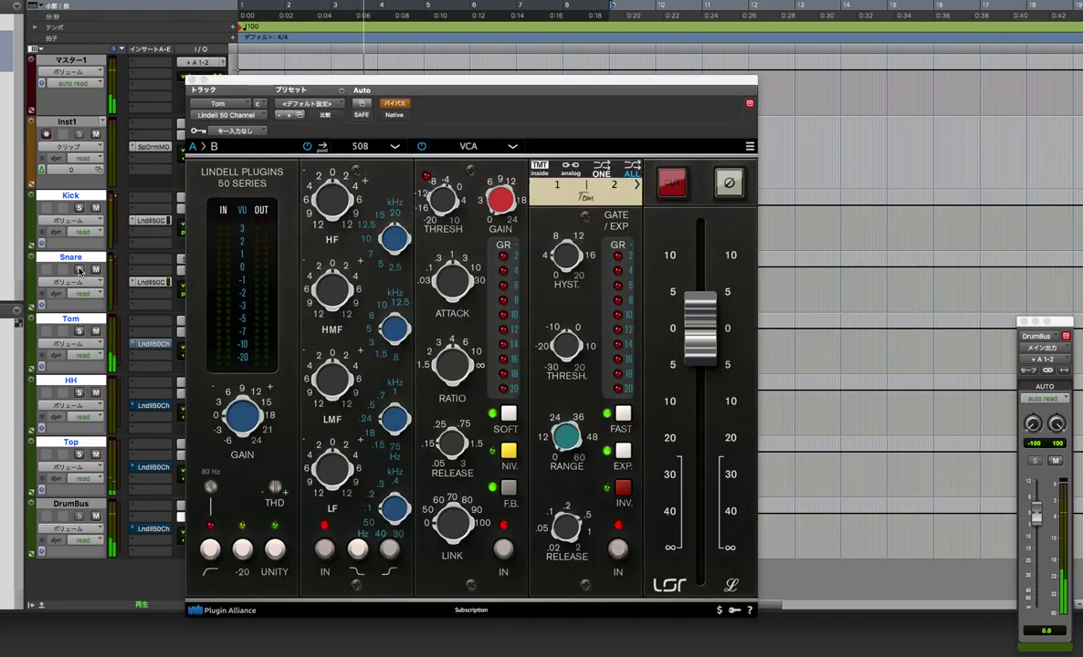
click(79, 331)
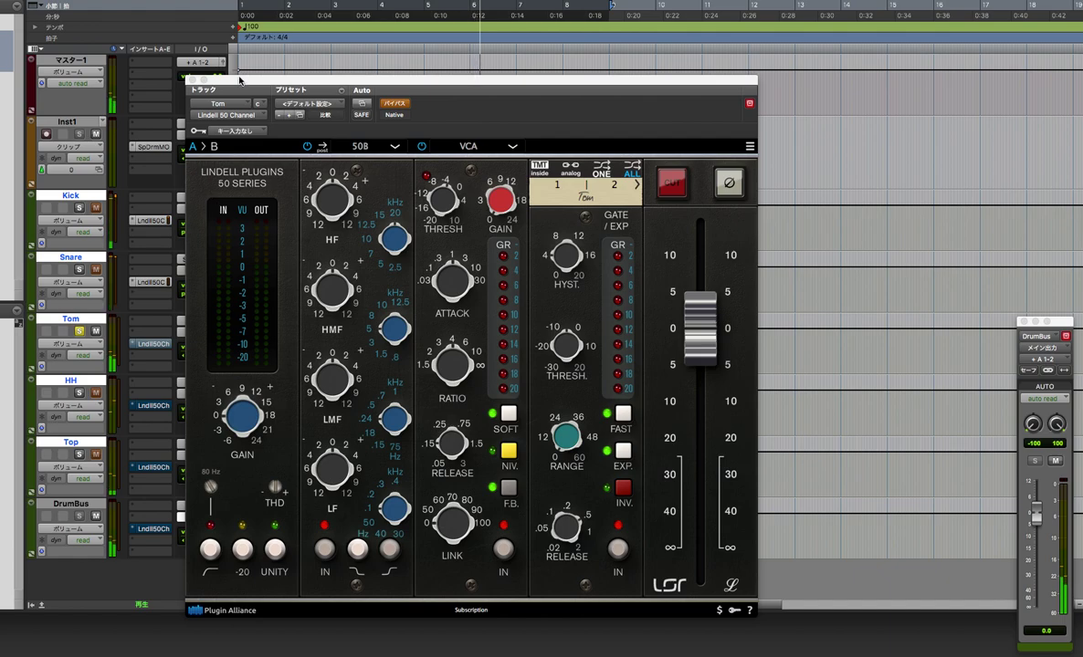
drag(239, 80, 353, 89)
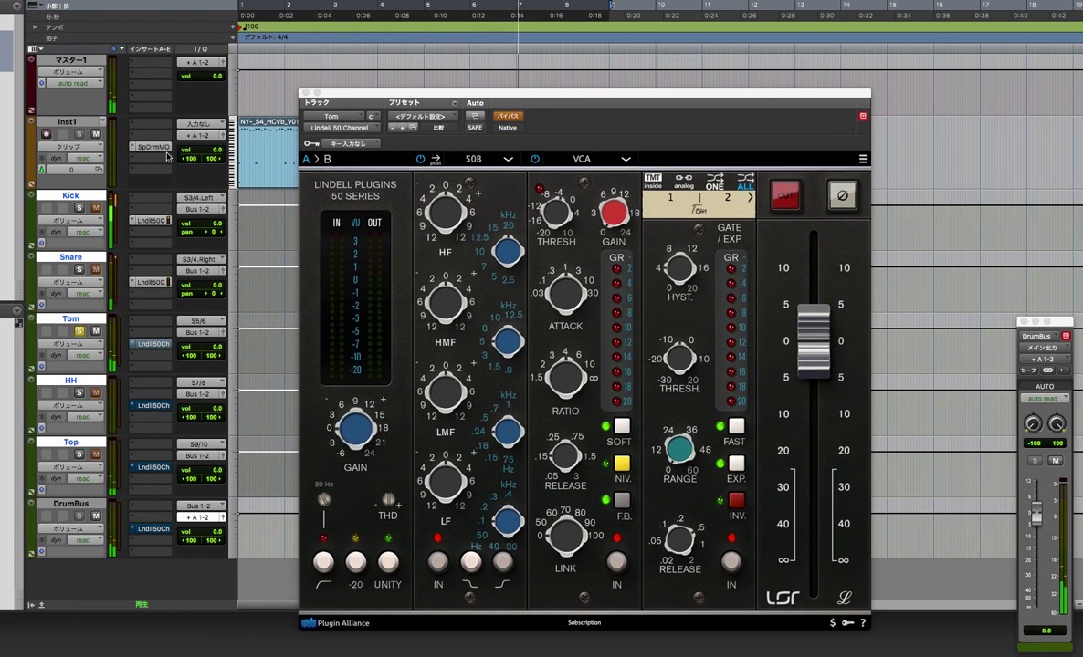
- Check the output assignments in the Superior Drummer mixer and set the Tom track's input to the plug-in output S7/8
click(153, 146)
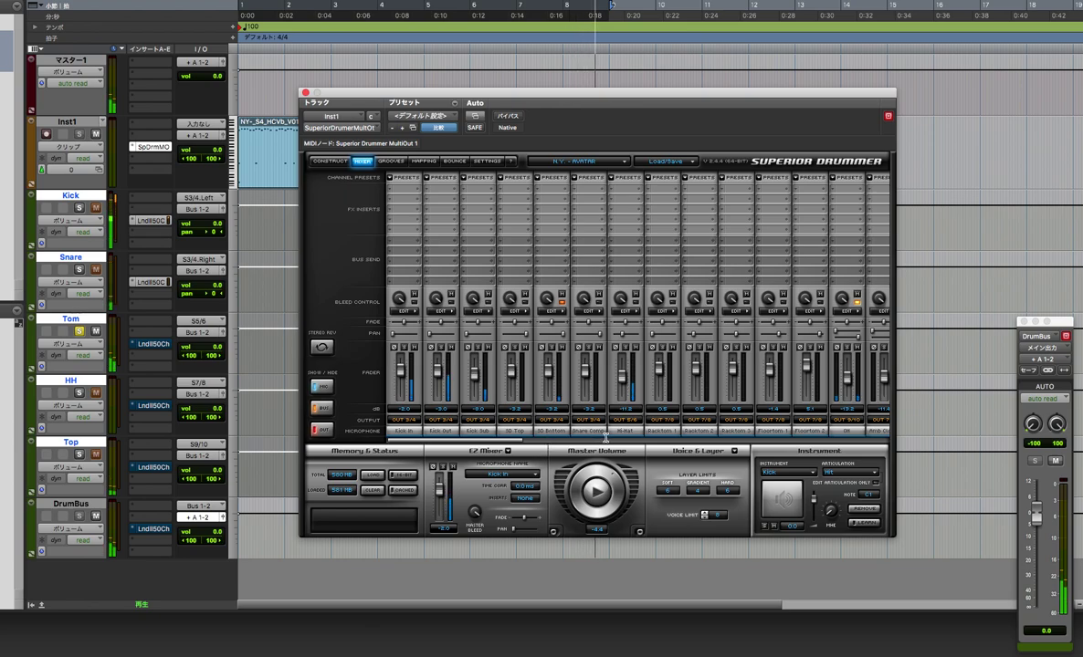
click(199, 324)
mouse_move(228, 321)
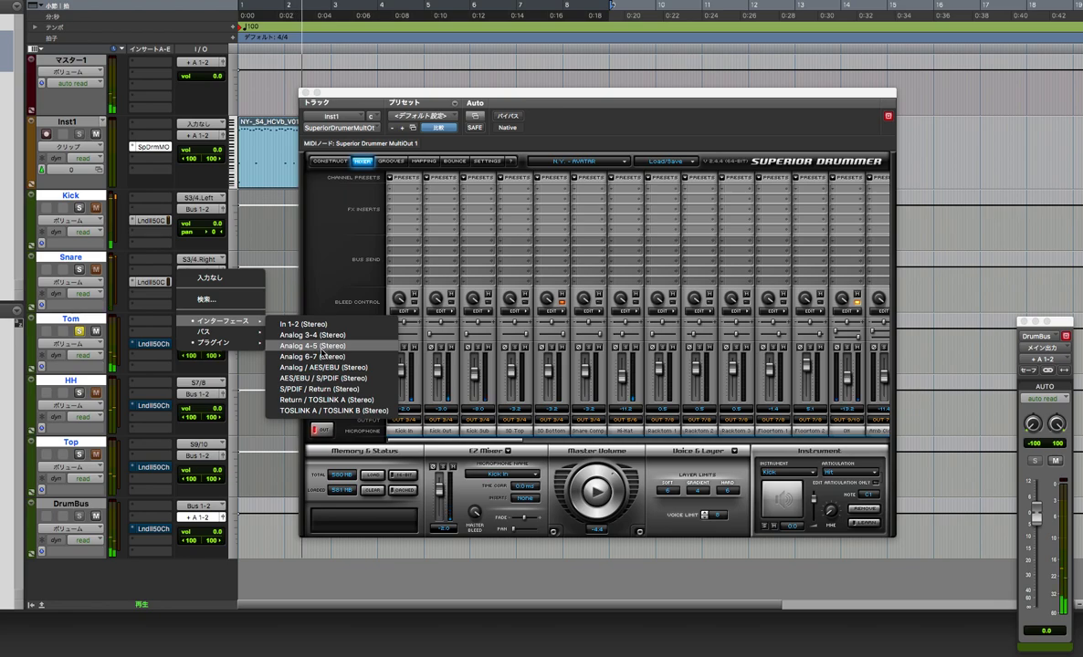
mouse_move(219, 342)
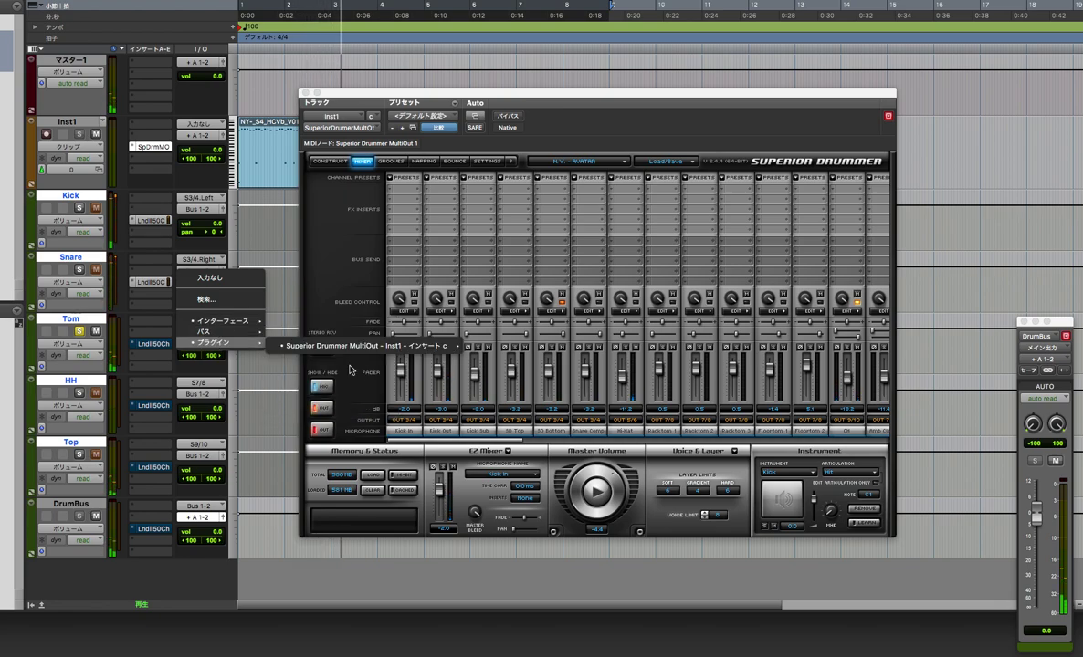
mouse_move(411, 346)
click(452, 356)
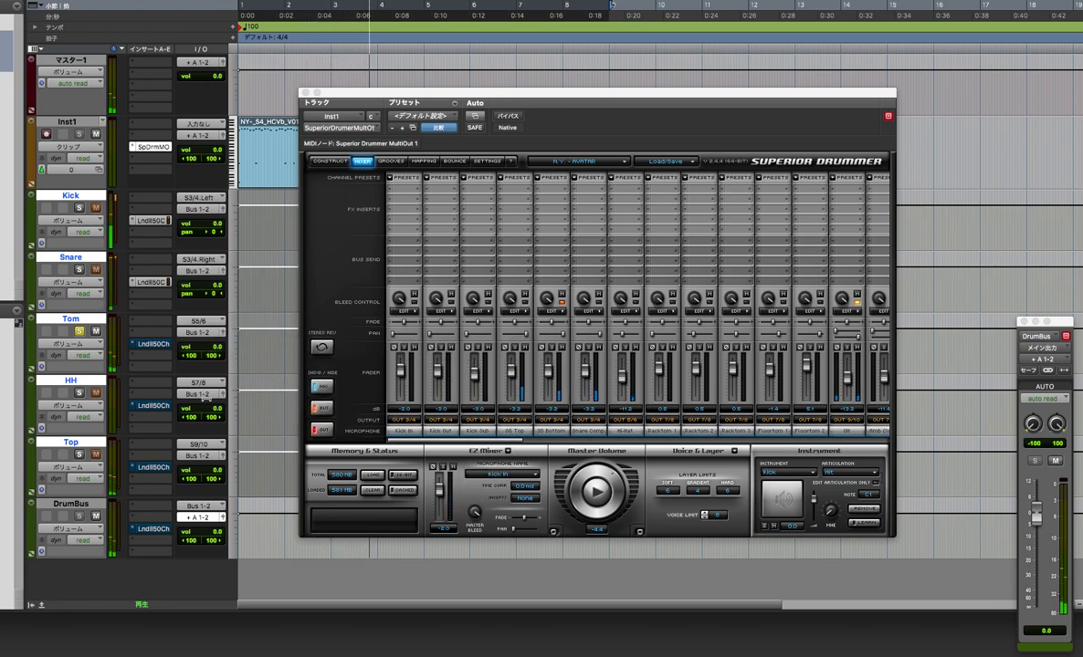
- Set the HH track's input to the Superior Drummer output S5/6 and move the HH track above Tom
click(217, 384)
mouse_move(259, 384)
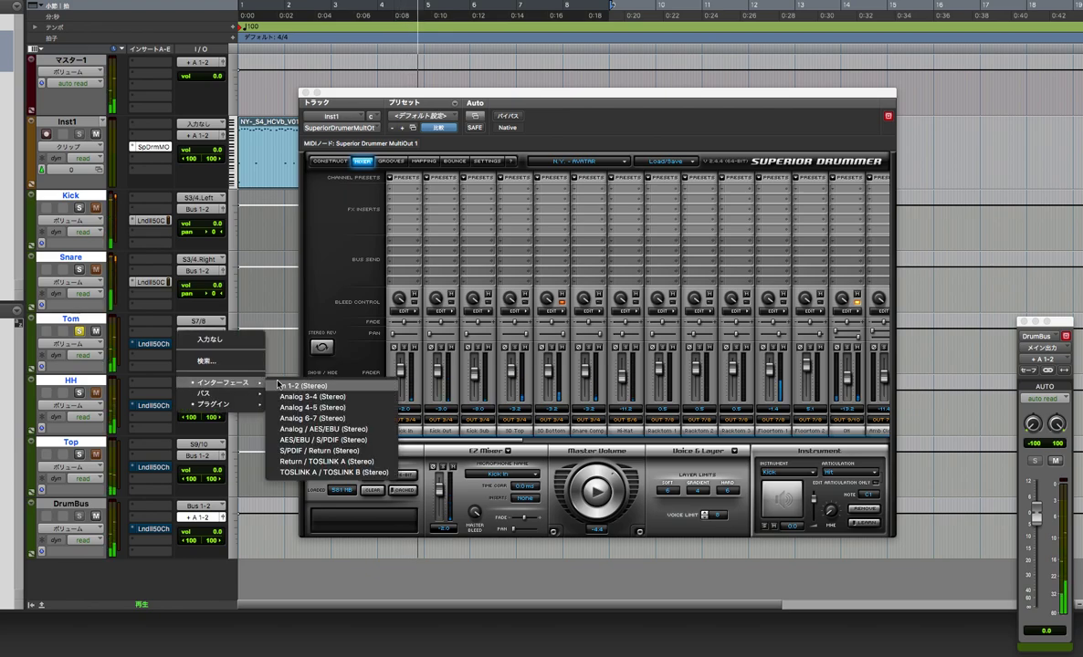
mouse_move(228, 404)
mouse_move(411, 407)
click(483, 418)
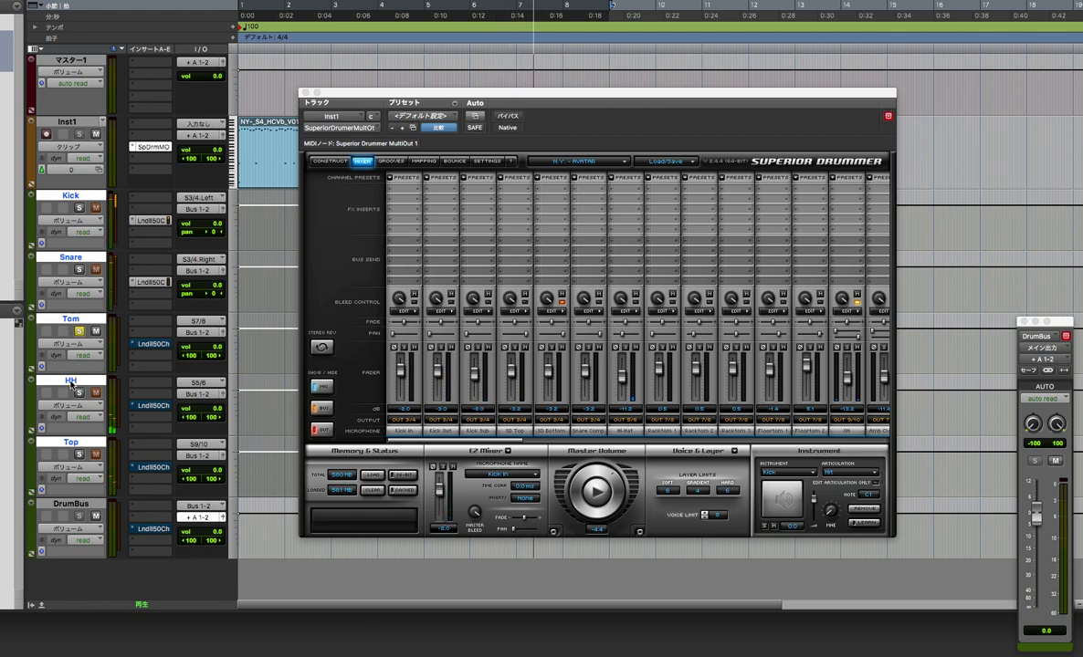
drag(72, 385, 92, 332)
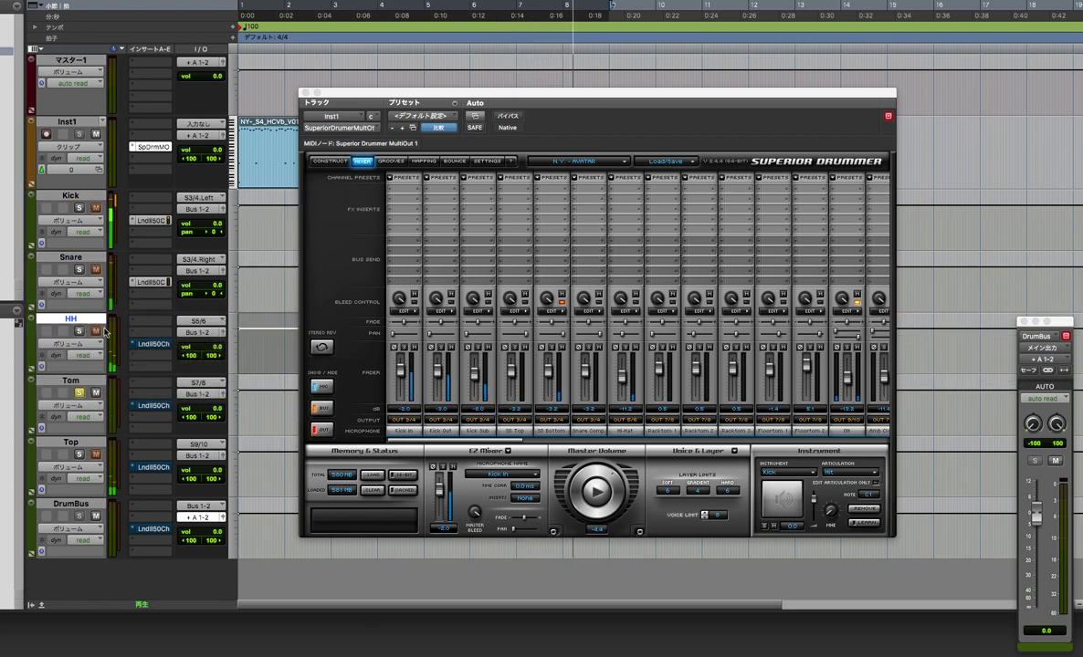
- Solo HH in place of Tom and activate its Lindell 50 Channel by taking it out of bypass
click(79, 331)
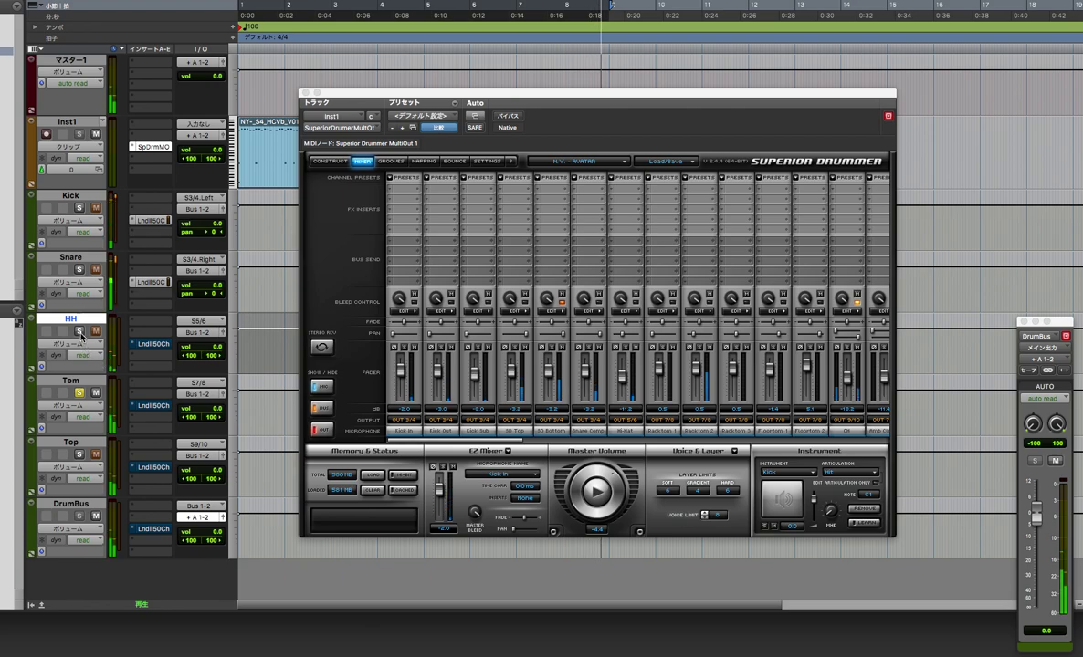
click(151, 345)
click(502, 117)
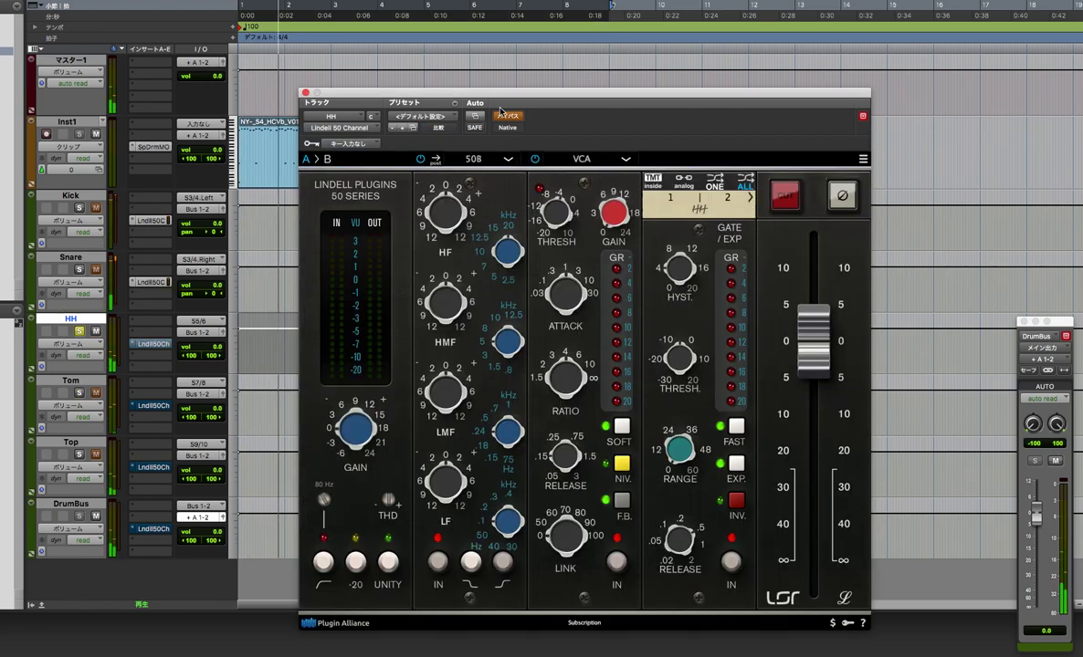
click(502, 117)
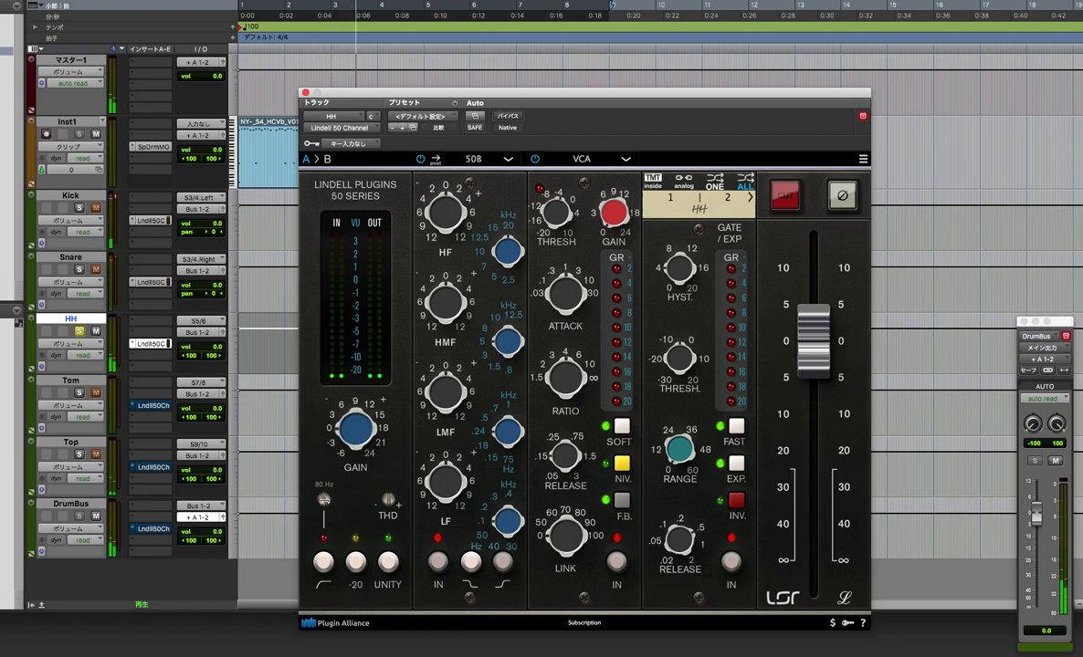
- Engage HH's high-pass filter at 285 Hz, compare with bypass, and switch off the compressor and gate sections
drag(330, 494, 325, 499)
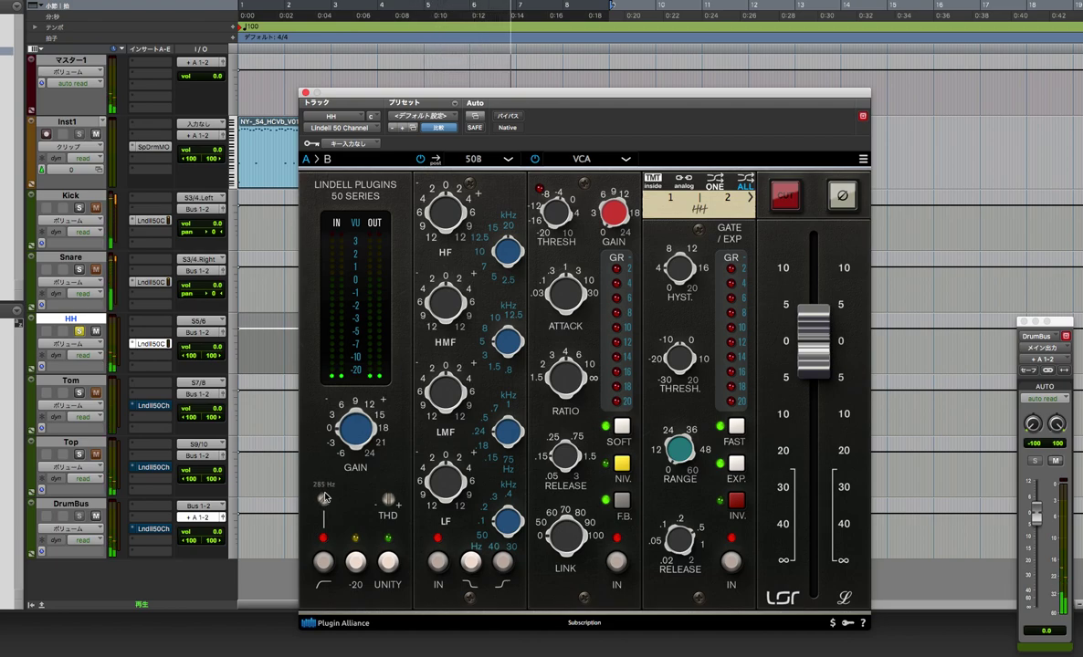
drag(325, 497, 326, 498)
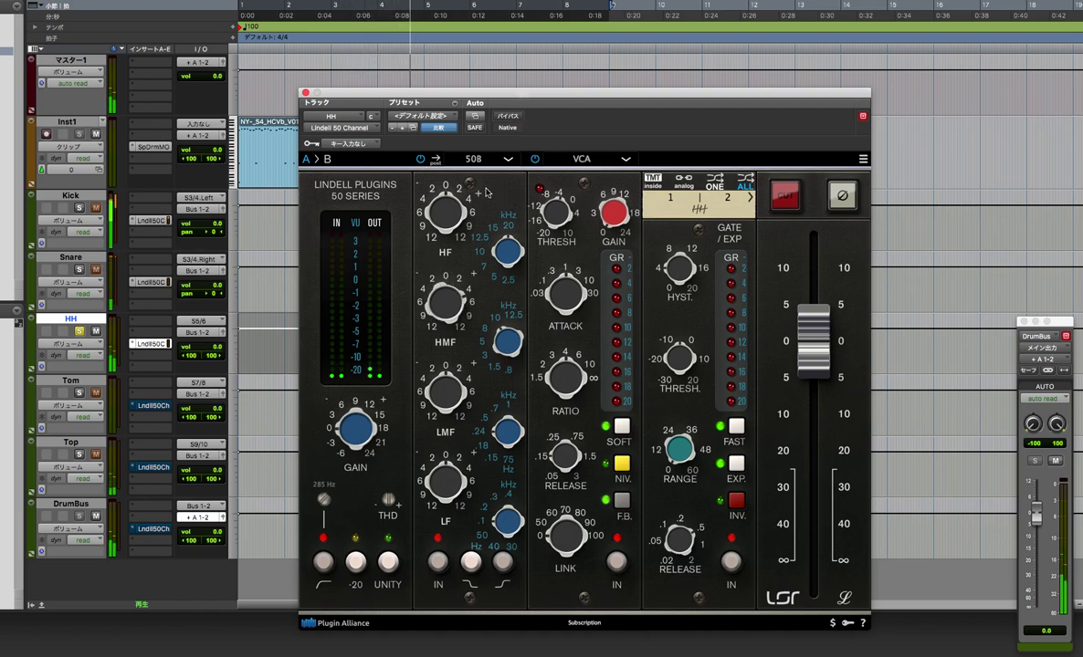
click(507, 117)
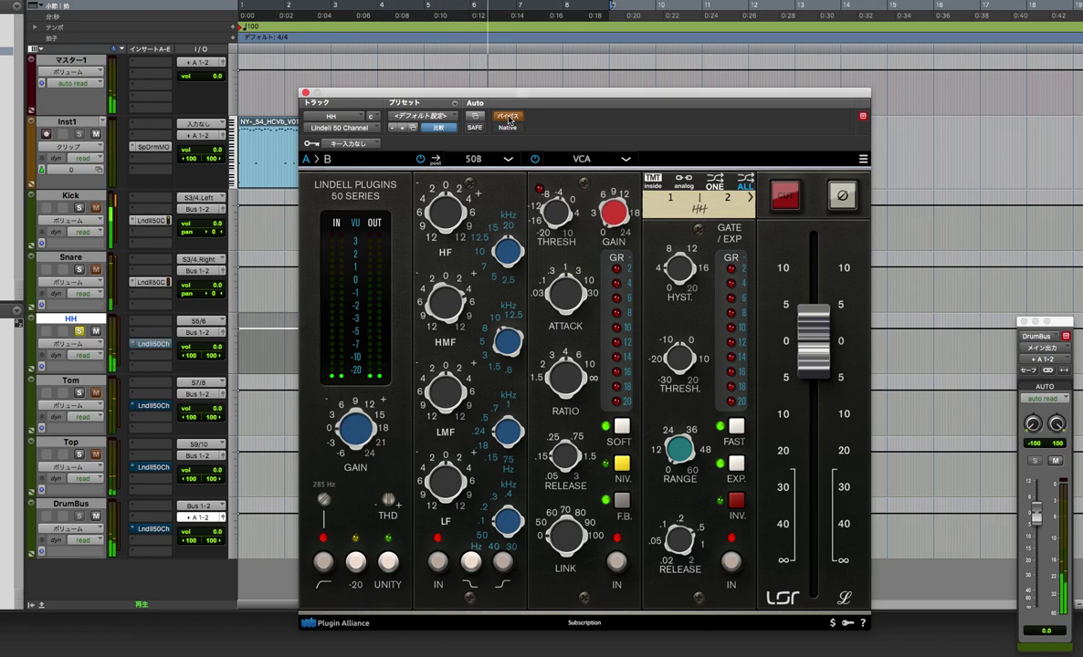
click(507, 117)
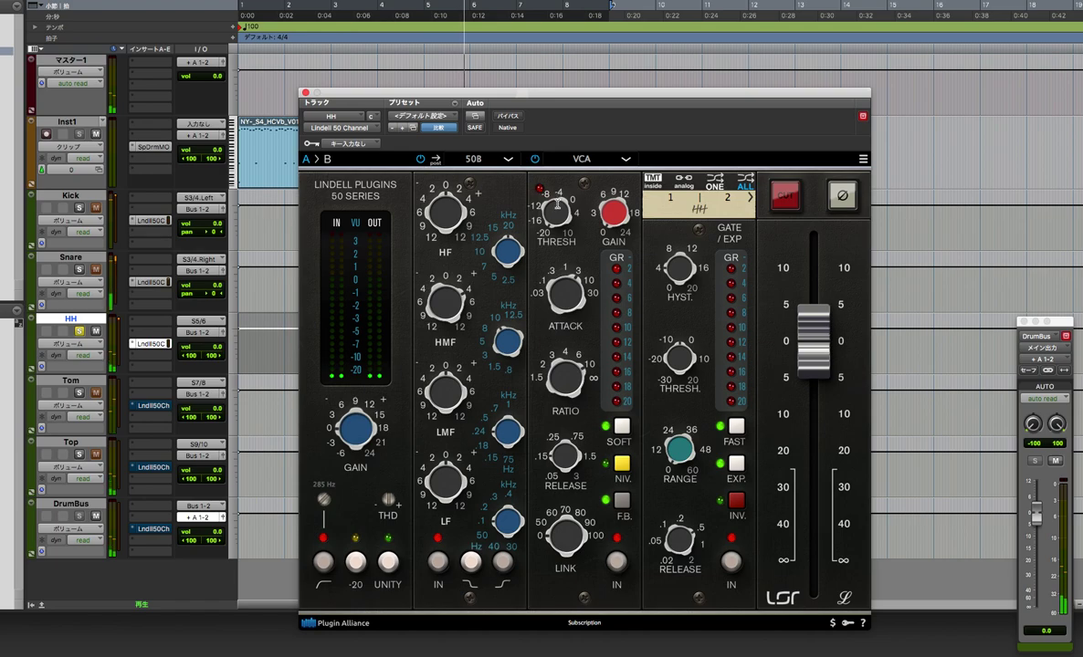
click(619, 562)
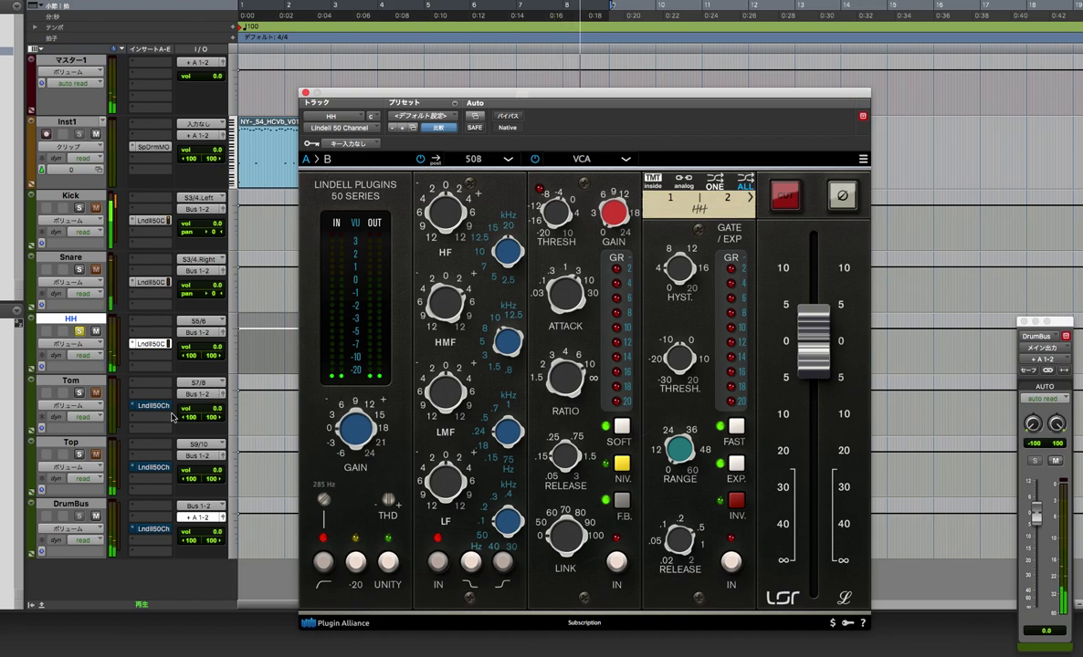
- Solo the Snare, review its Lindell 50 Channel settings and compare the processed sound with bypass
click(80, 269)
click(147, 282)
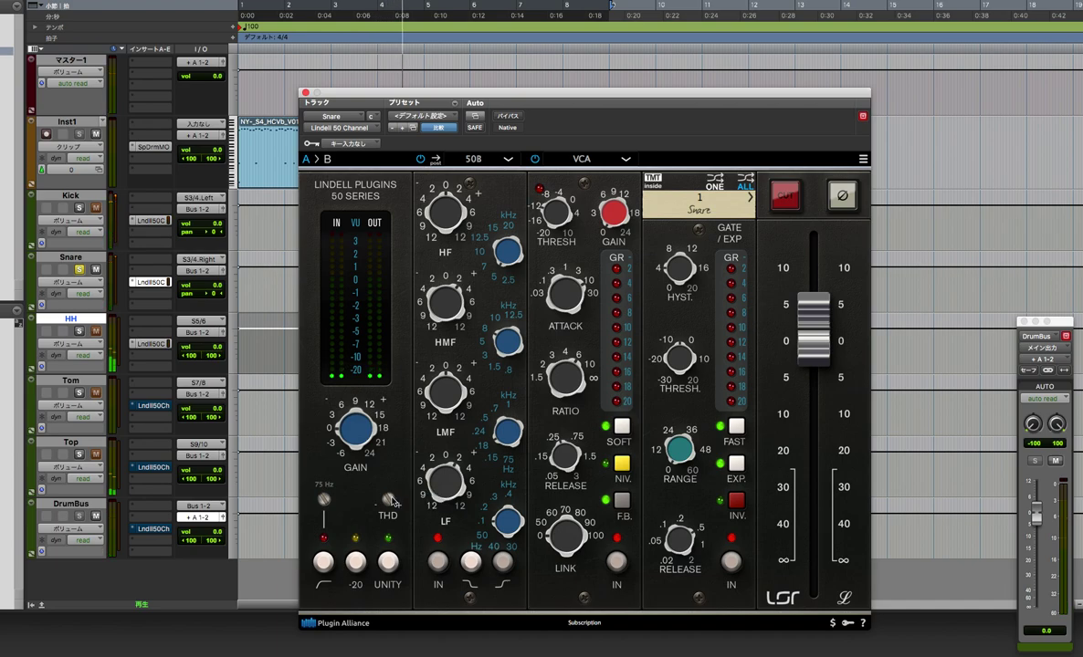
mouse_move(392, 502)
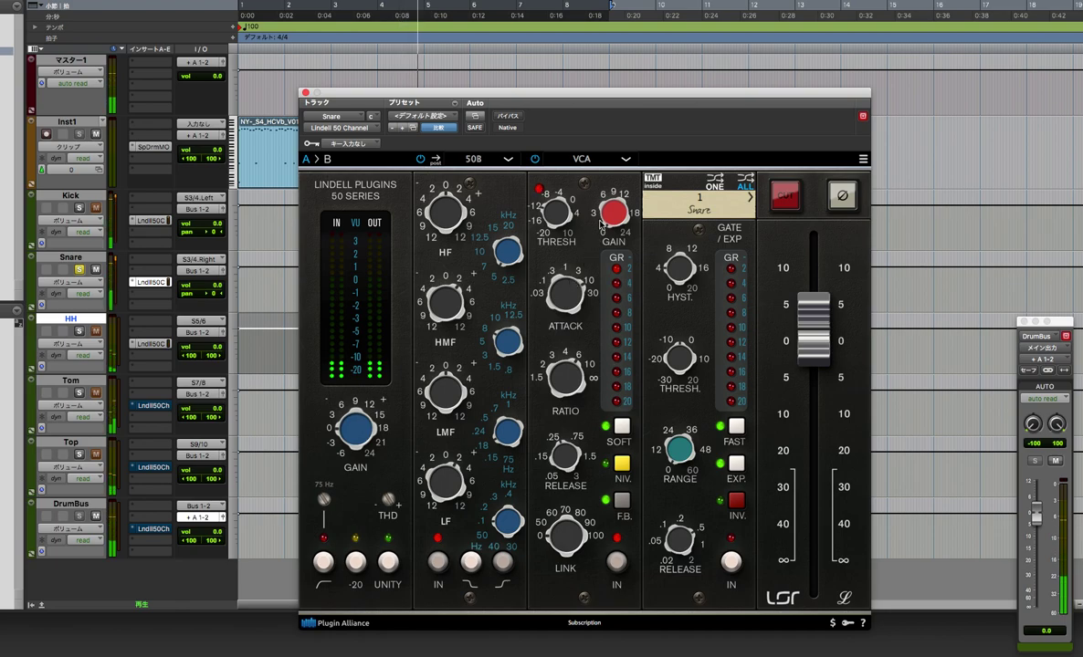
mouse_move(609, 207)
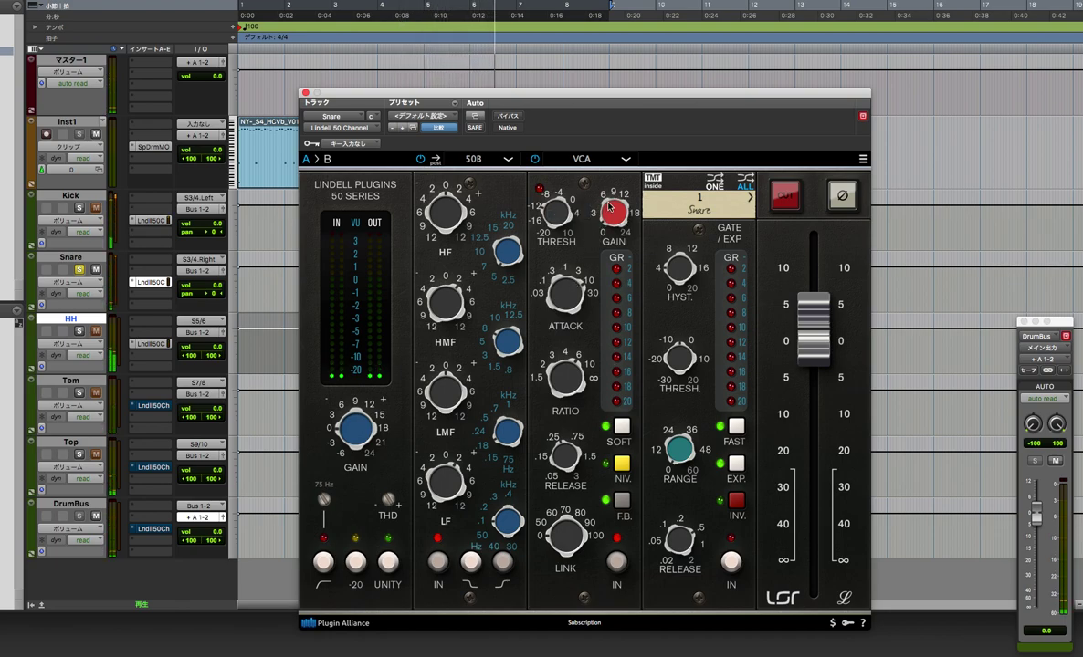
click(515, 119)
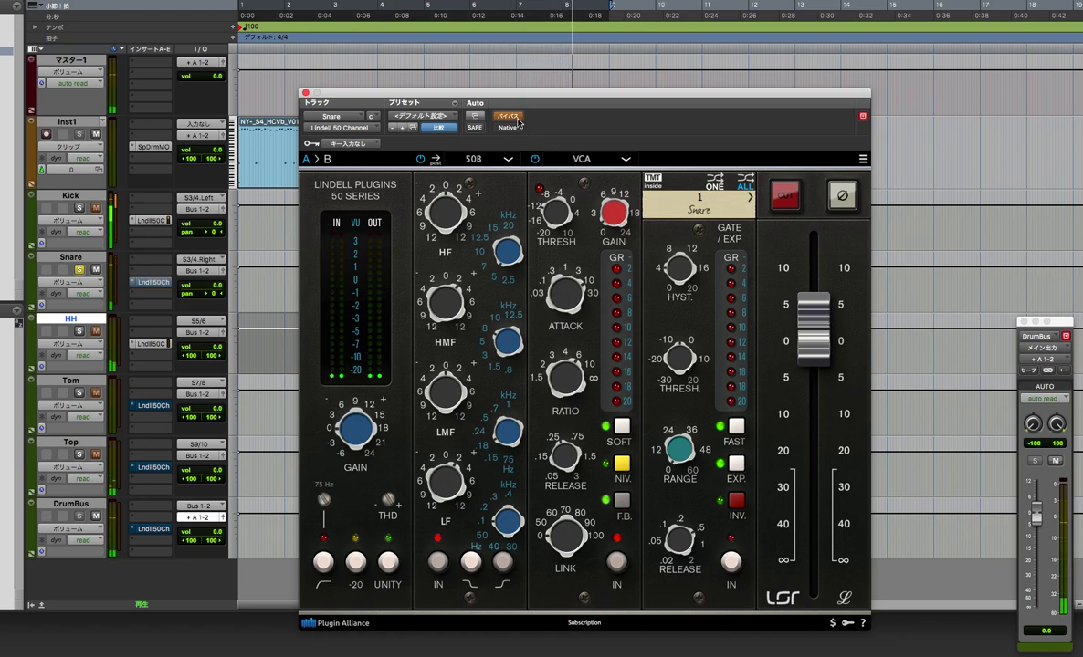
click(508, 117)
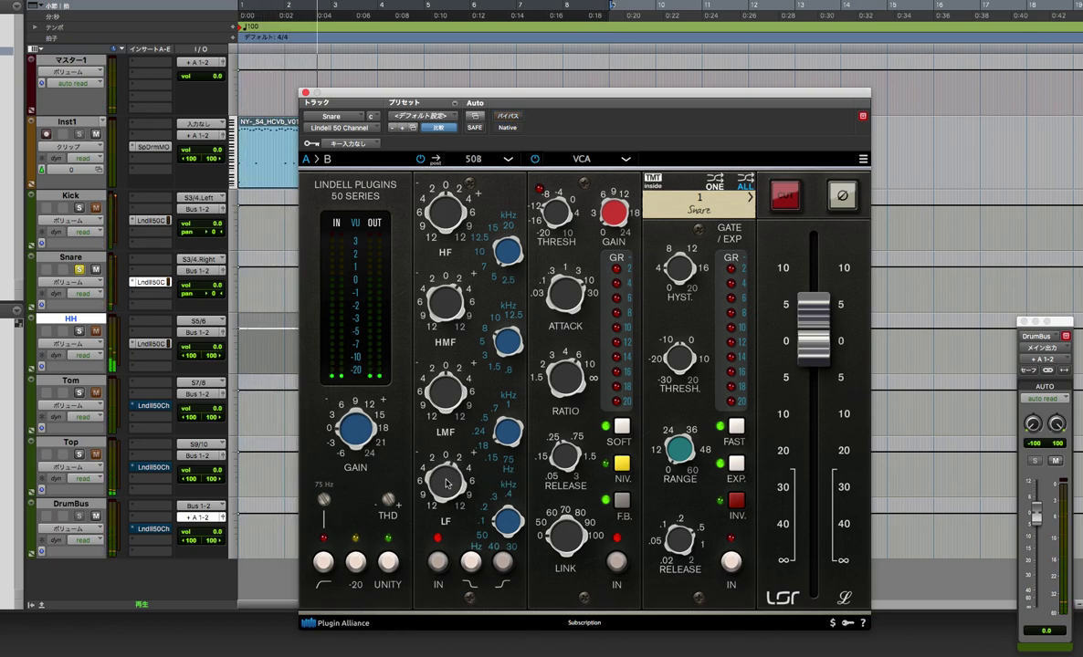
- Solo the Top track in place of the Snare and activate its Lindell 50 Channel by taking it out of bypass
click(79, 454)
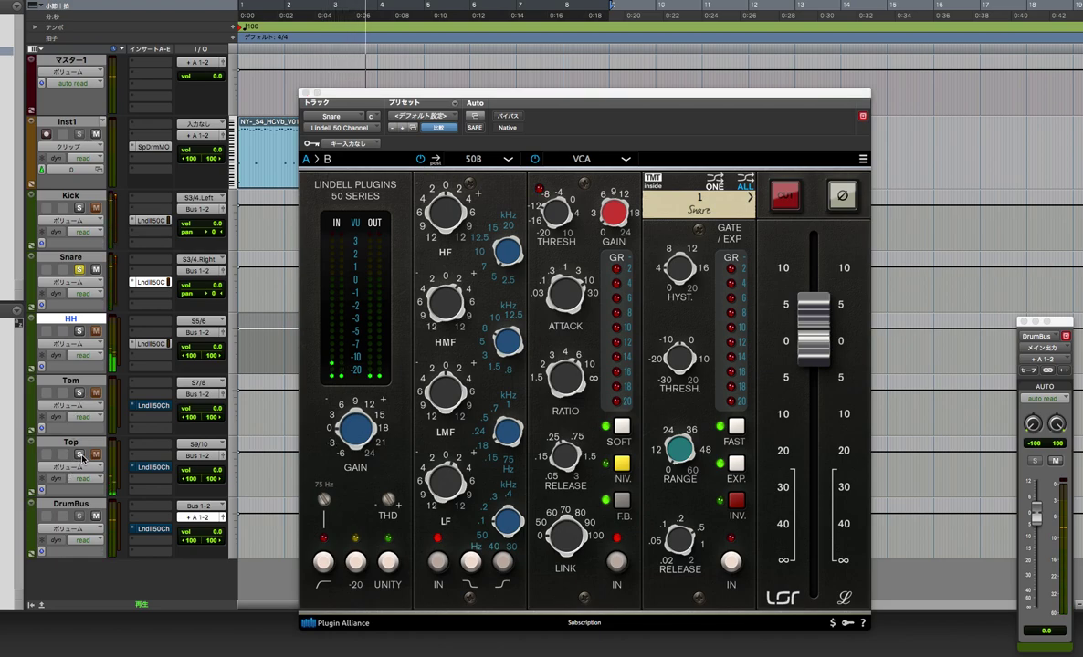
click(164, 469)
click(507, 117)
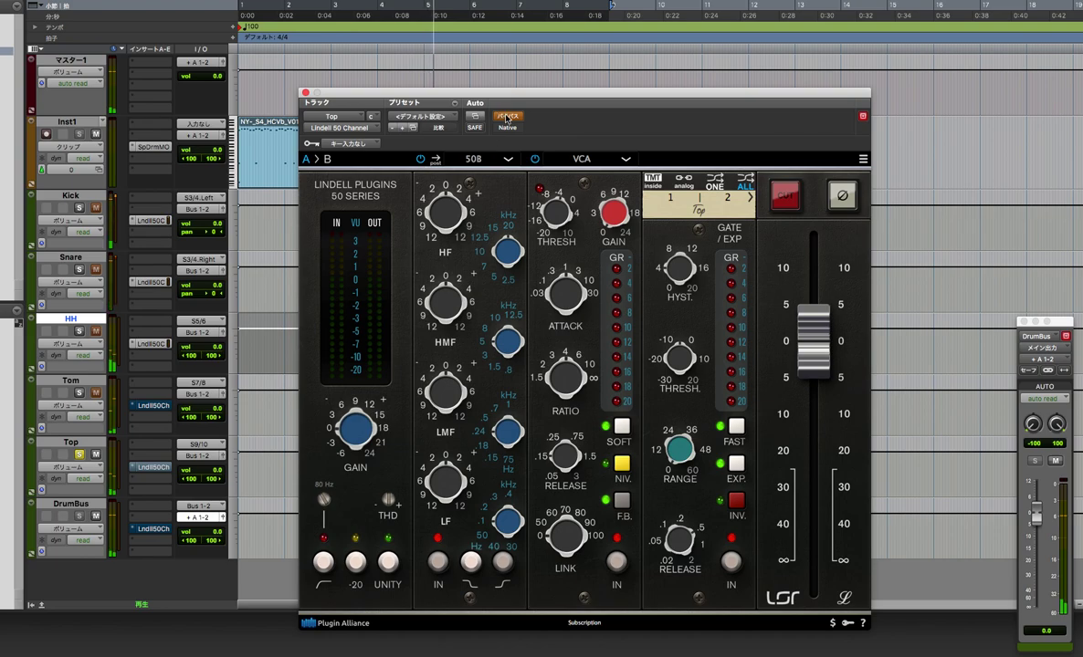
click(507, 117)
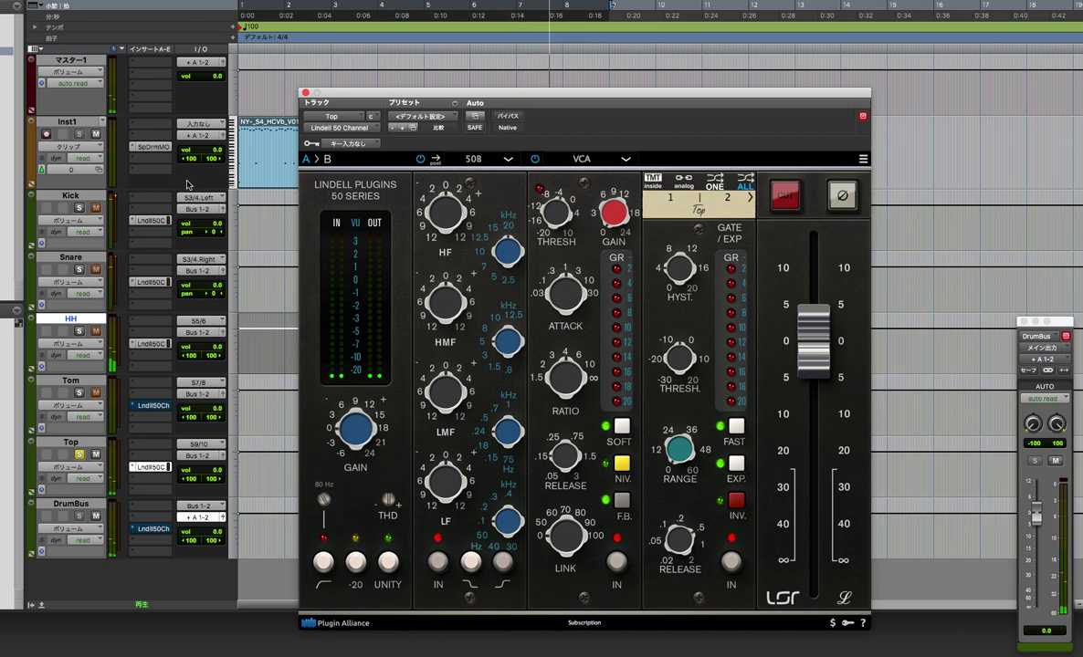
- Examine the overhead and ambience channel outputs in the Superior Drummer mixer, then return to the Top track's Lindell 50 Channel
click(151, 146)
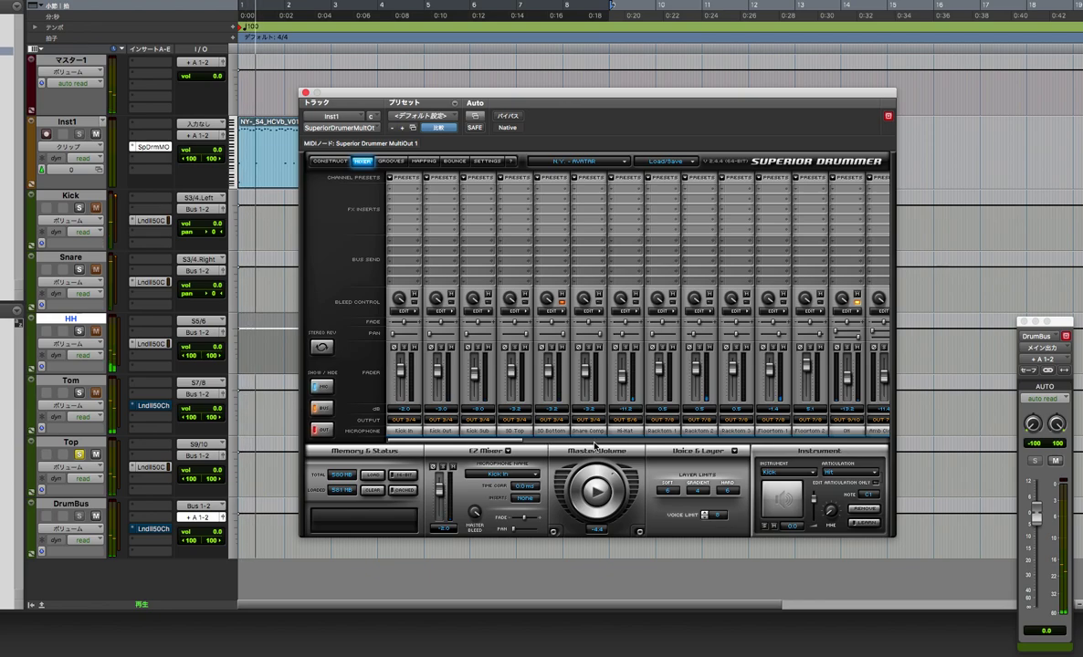
drag(508, 442, 573, 444)
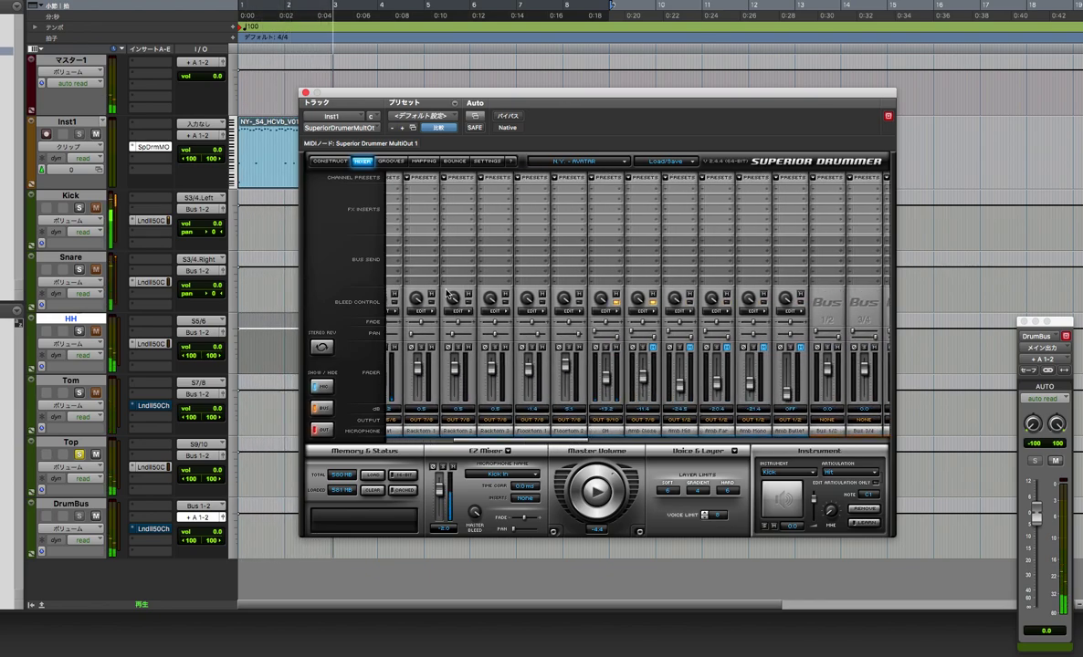
key(super+w)
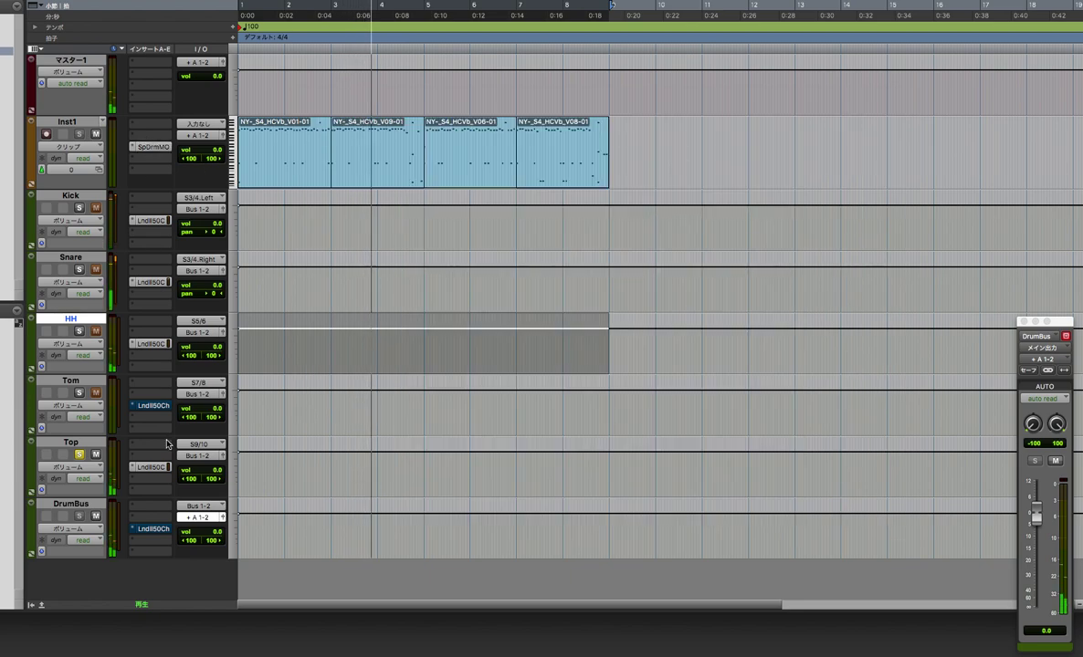
click(148, 467)
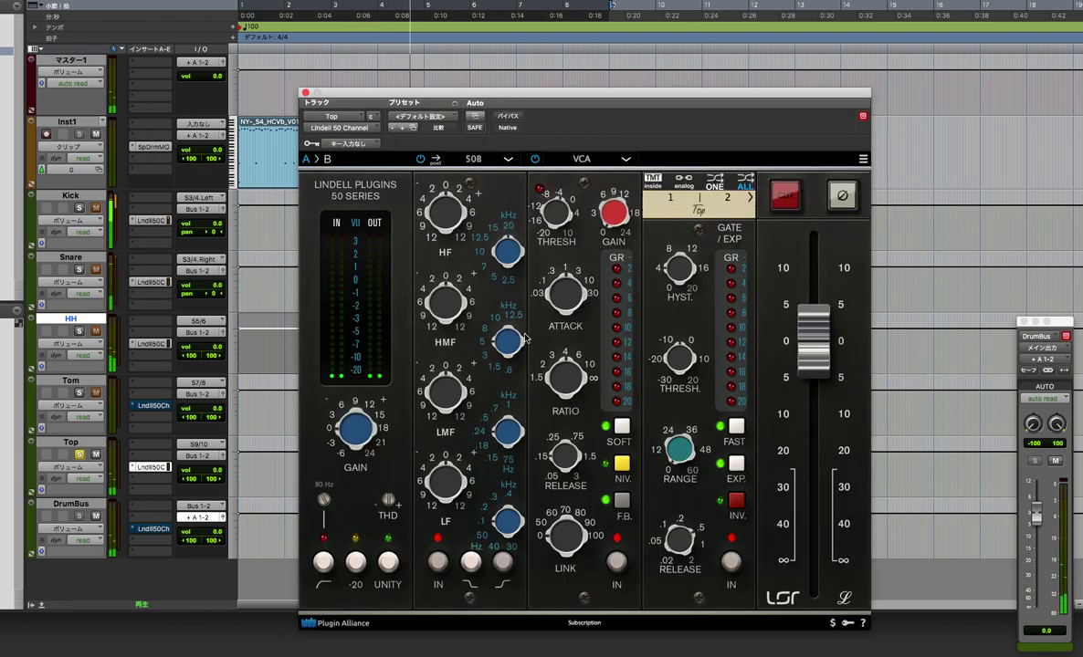
- Sweep the Top's high-pass filter up to 532 Hz, set it to 264 Hz, and compare with the filter and EQ switched off
drag(444, 217, 435, 237)
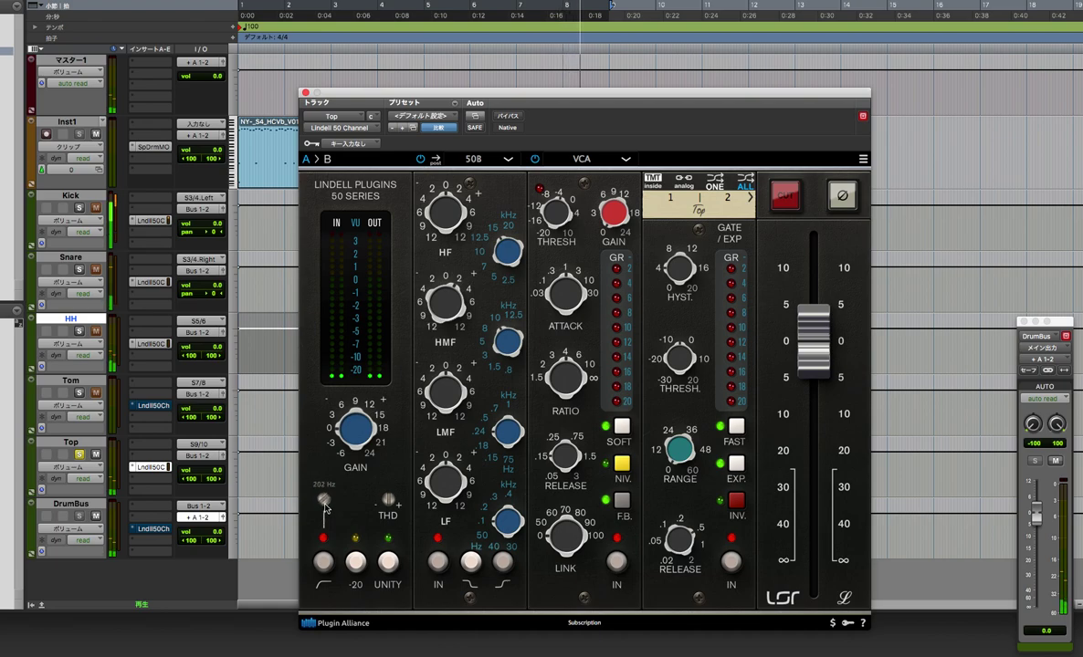
scroll(324, 503, down, 3)
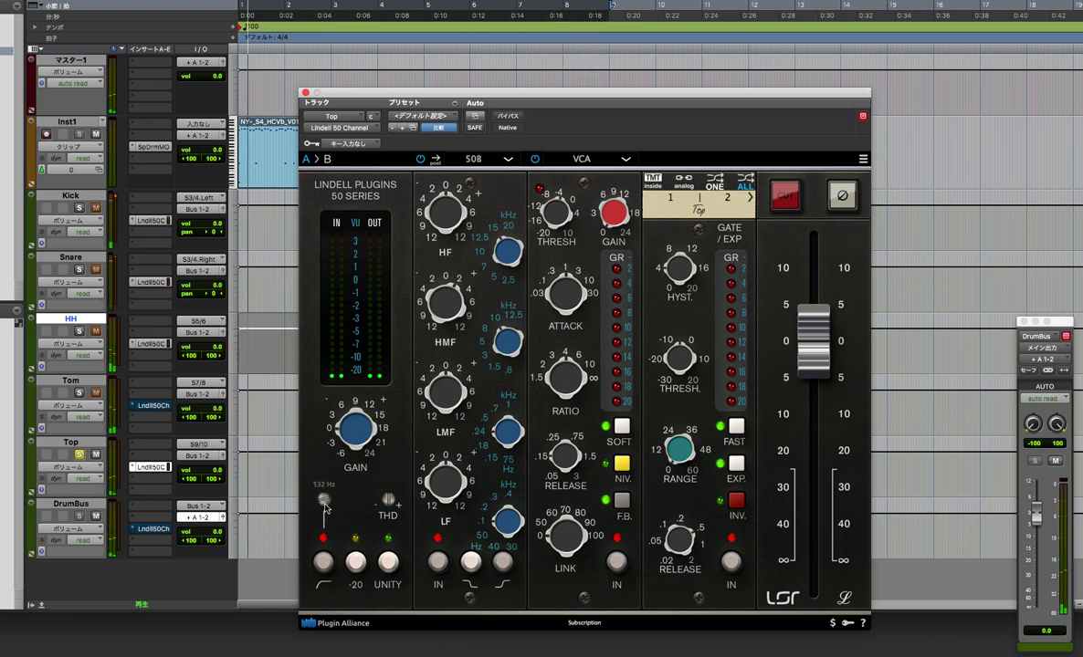
scroll(324, 502, down, 2)
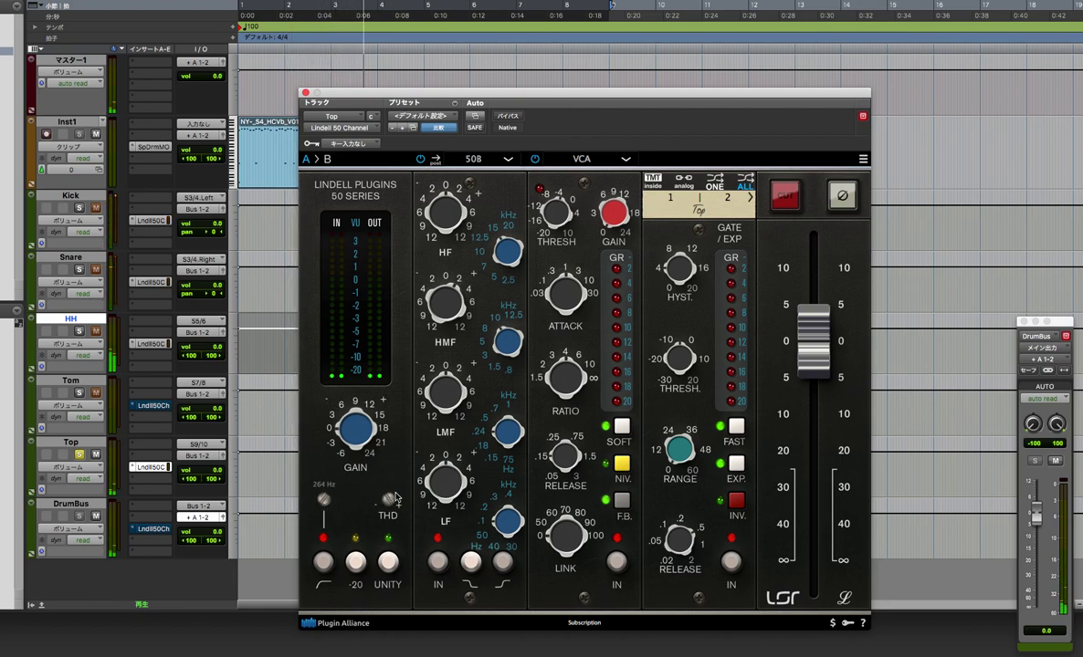
mouse_move(393, 501)
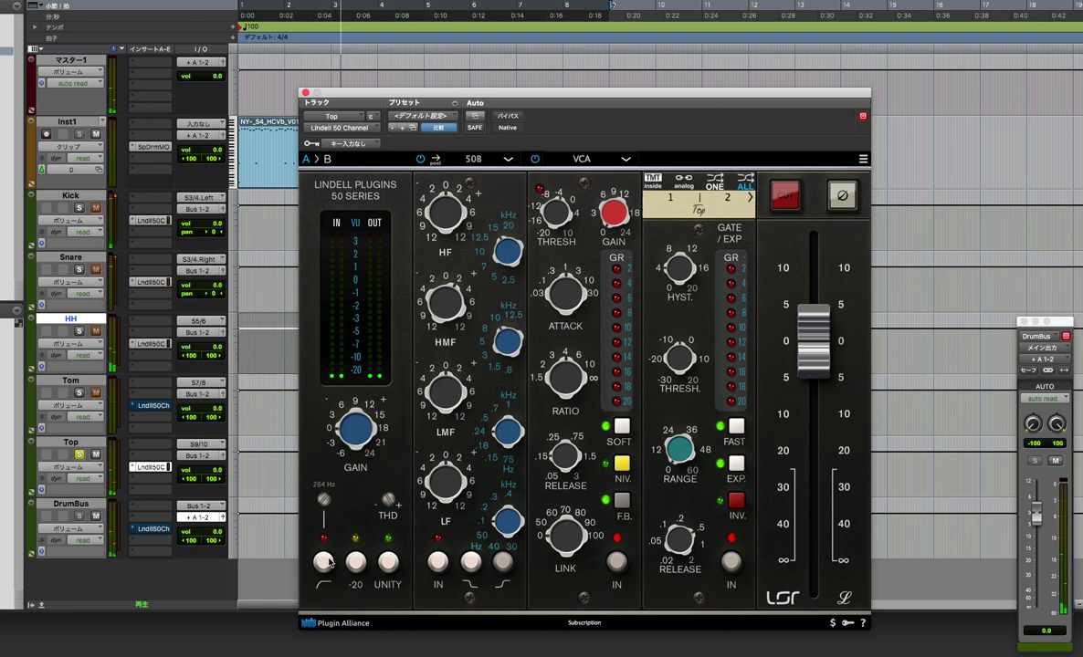
click(439, 562)
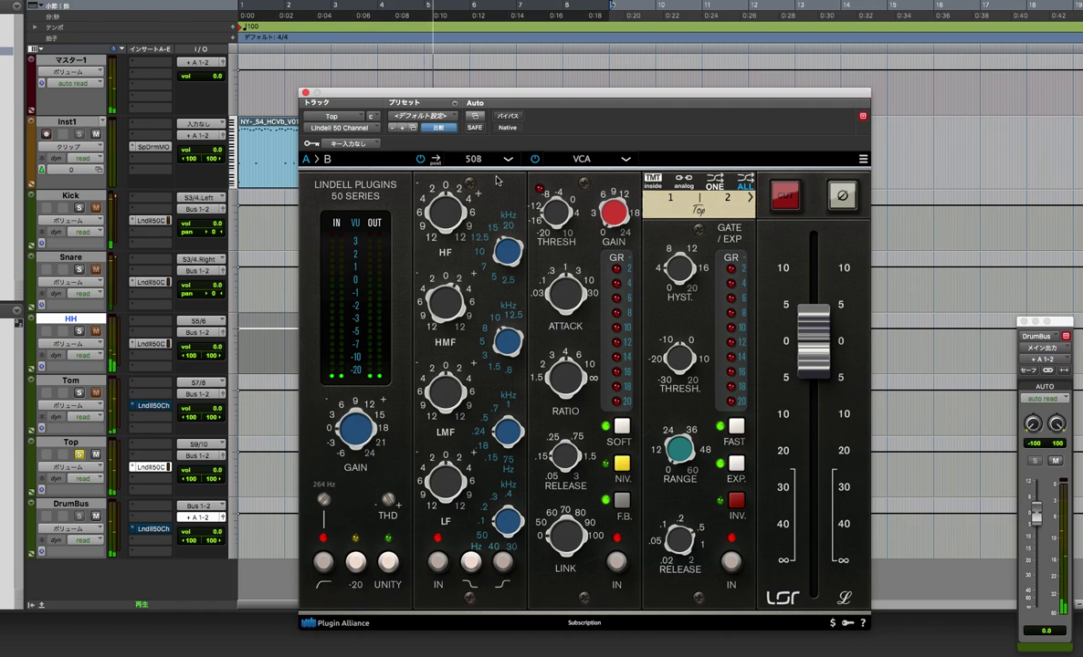
click(624, 165)
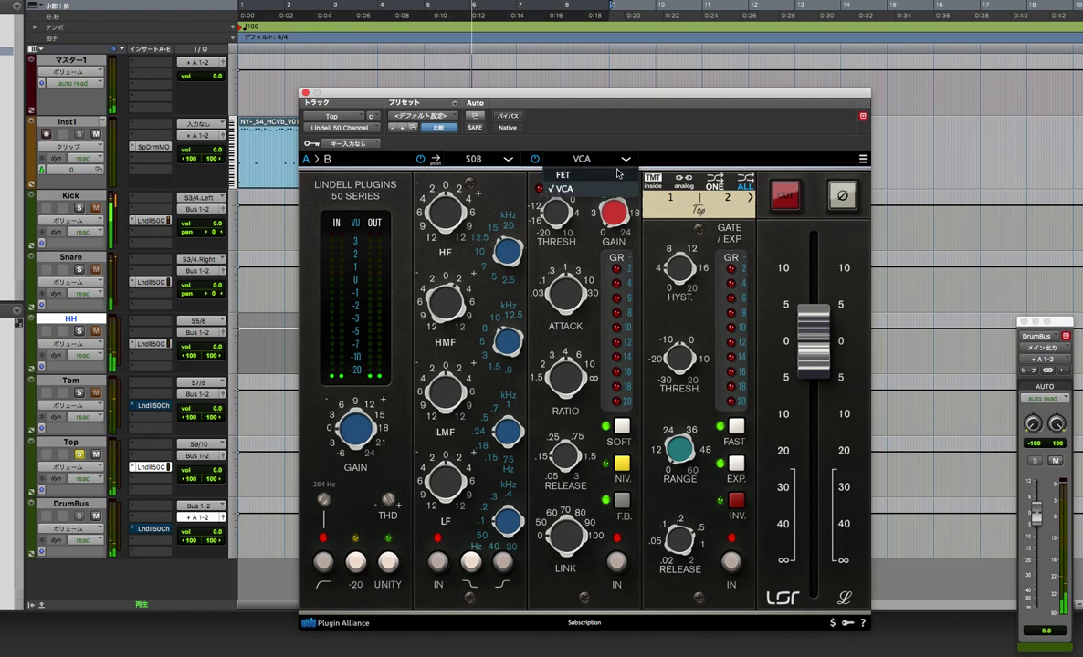
click(617, 173)
click(625, 159)
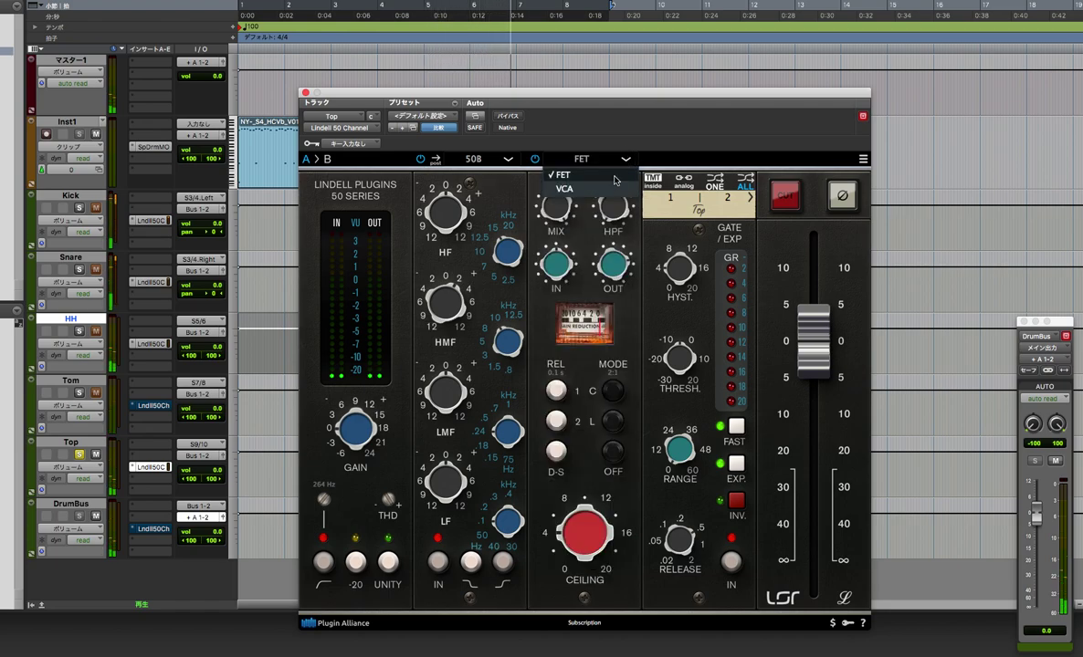
click(575, 189)
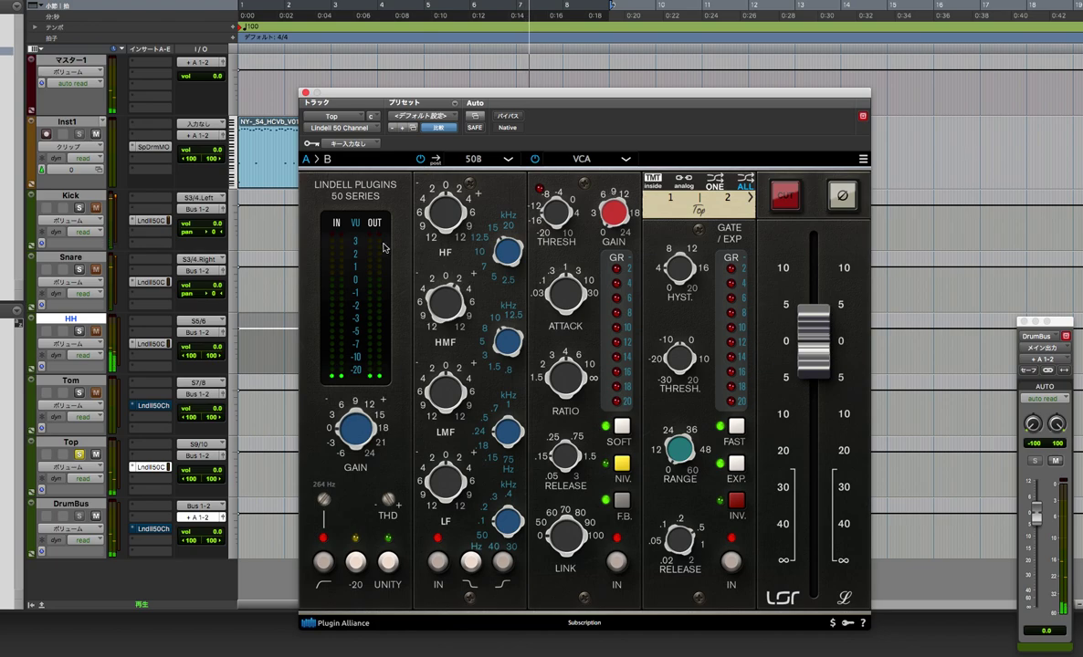
- Solo the Kick track in place of the Top and open its Lindell 50 Channel
click(80, 454)
click(79, 208)
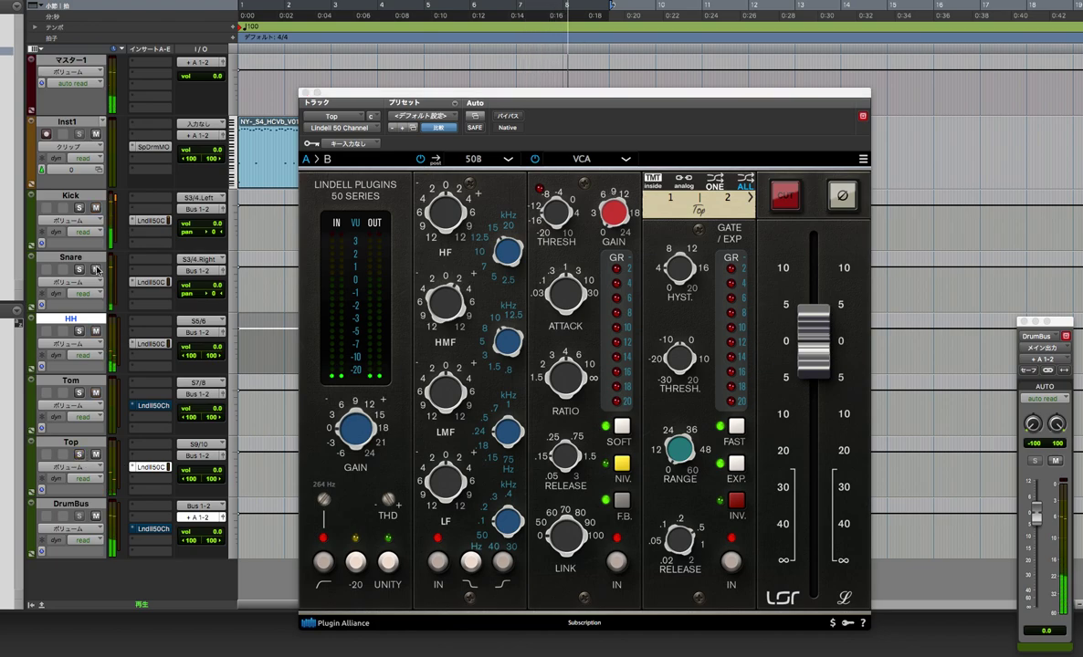
click(152, 221)
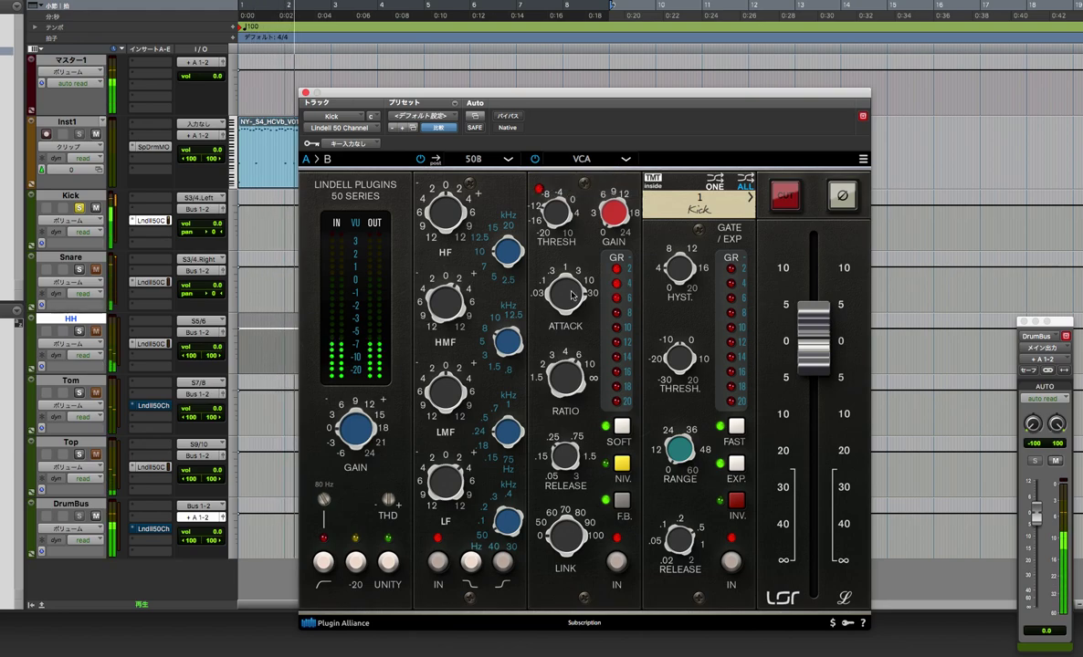
- Switch the Kick's compressor to FET and set it to a 0.5 s release with a 24 Hz high-pass filter
click(582, 159)
click(584, 179)
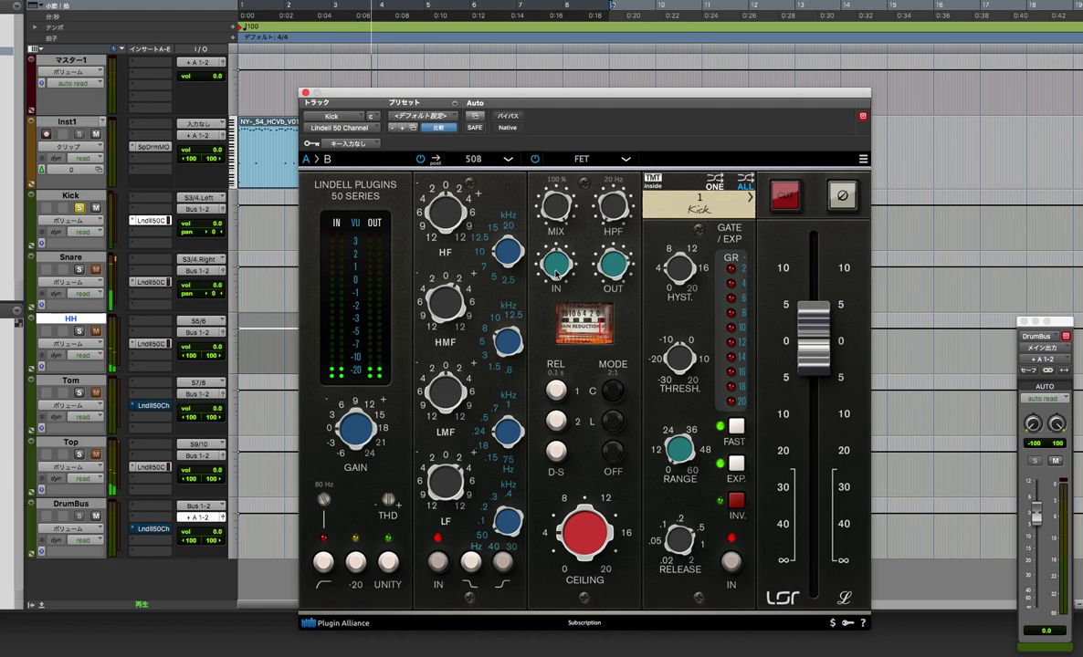
click(558, 391)
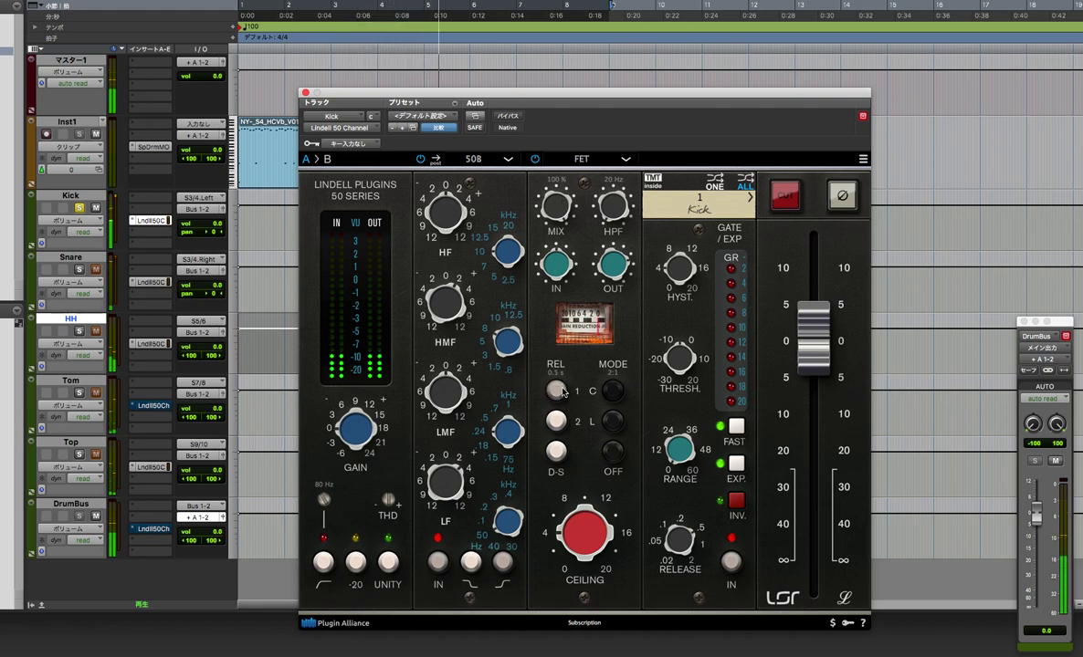
click(559, 391)
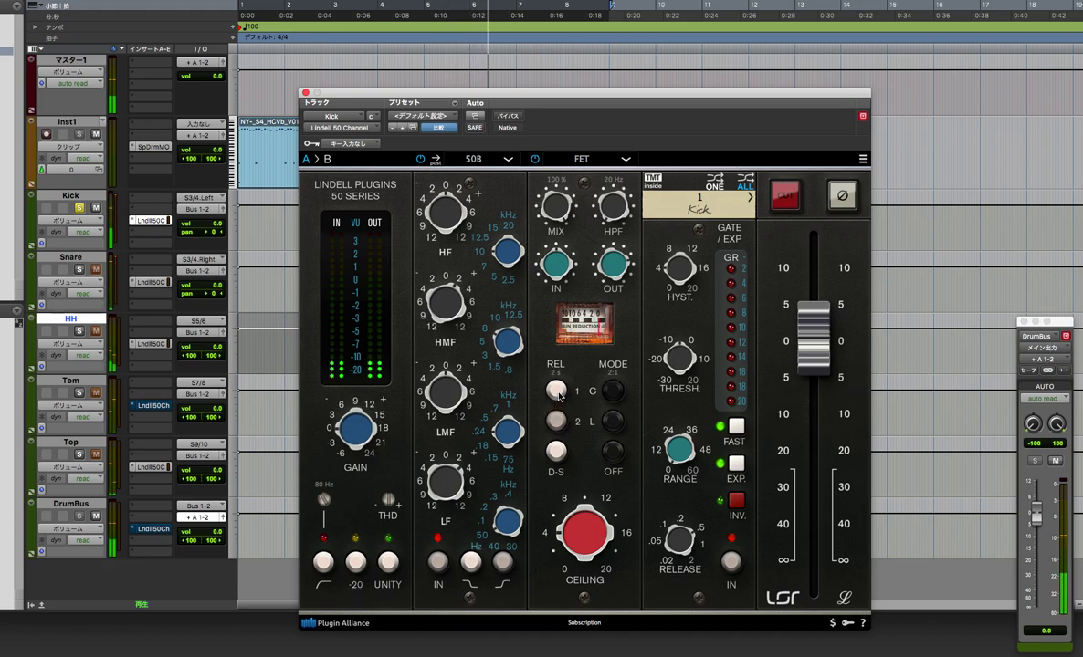
click(557, 421)
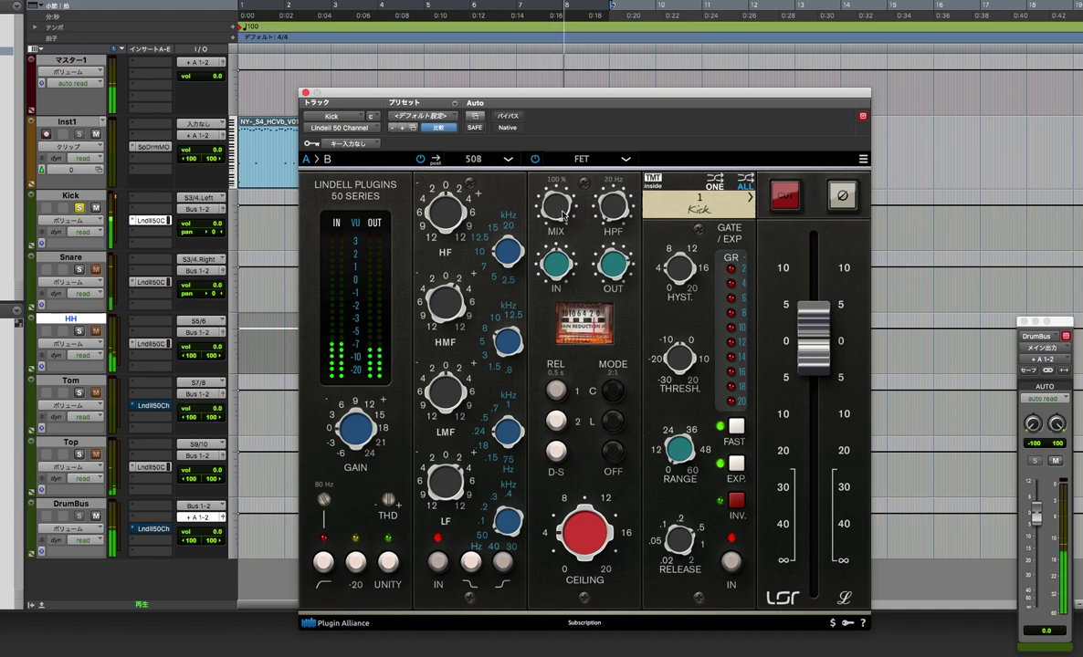
scroll(614, 208, up, 2)
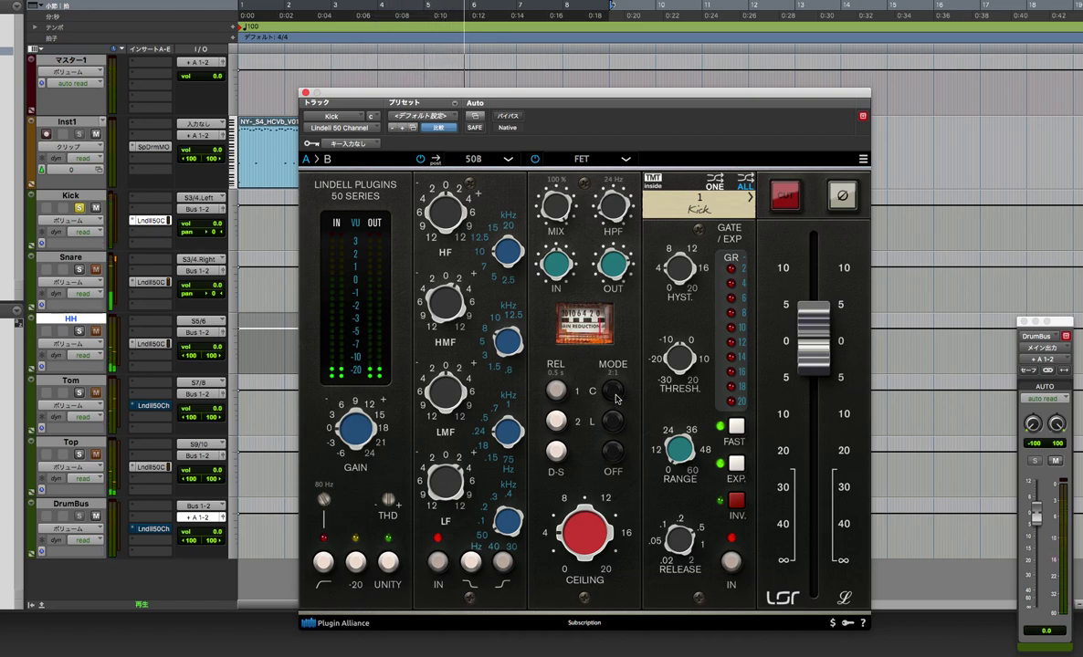
- Try the 20:1 limiter mode on the Kick's FET compressor against 2:1 and return to 2:1
click(613, 423)
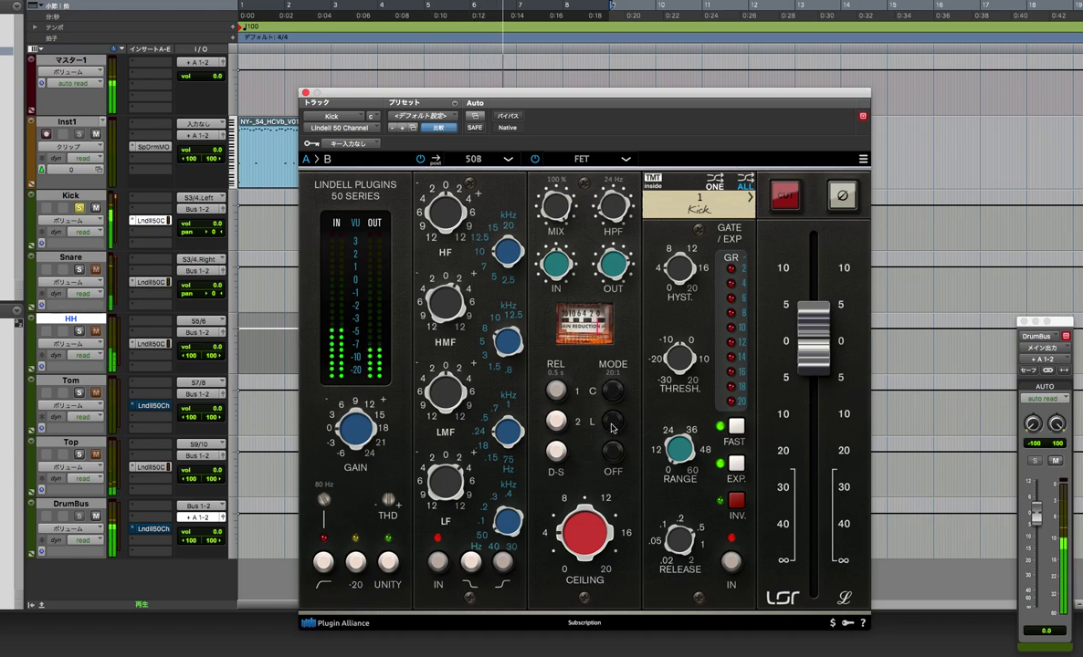
click(615, 417)
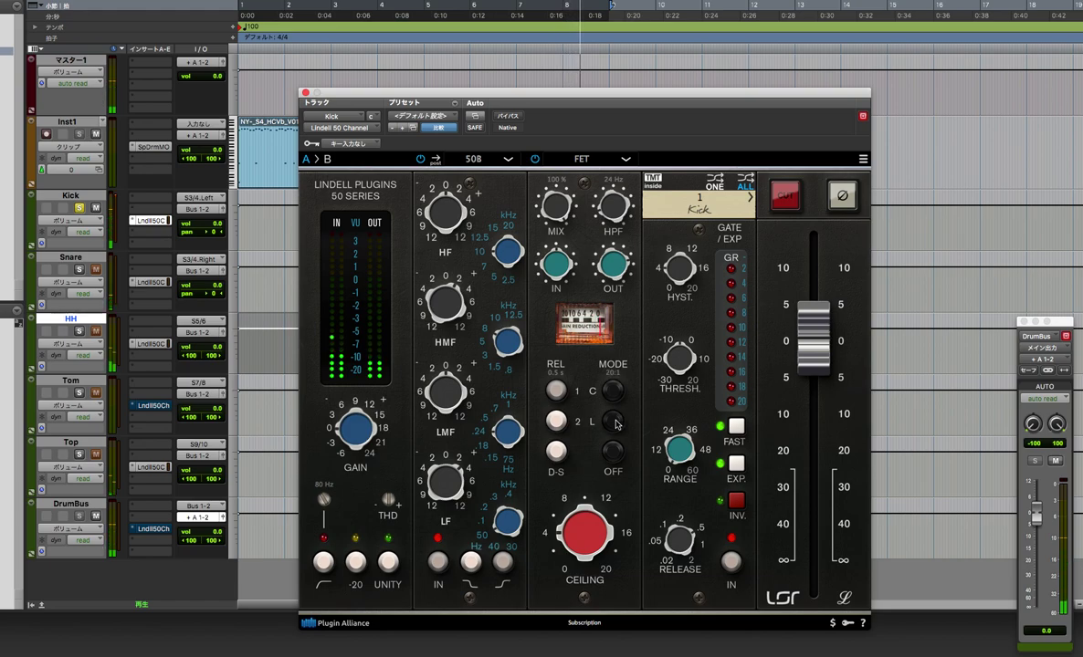
click(613, 418)
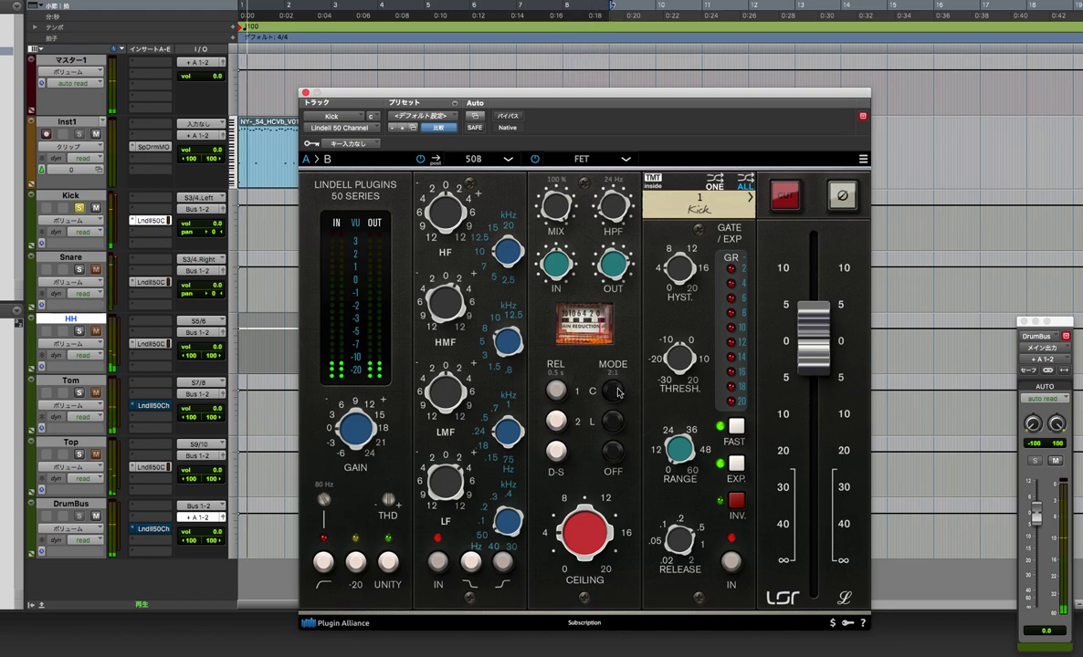
click(614, 397)
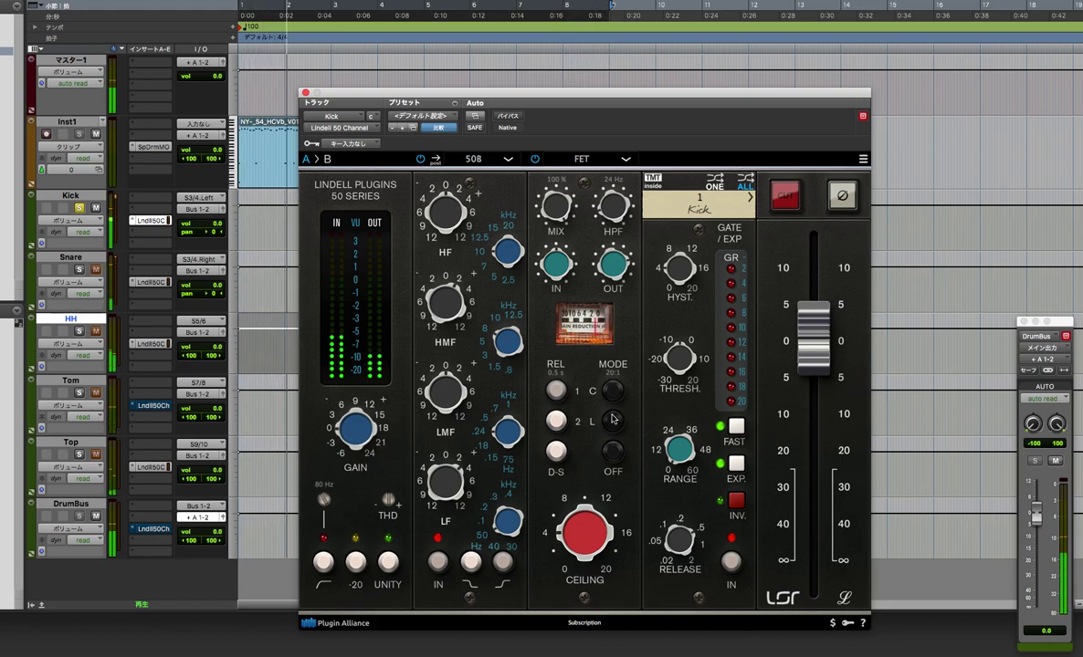
click(614, 400)
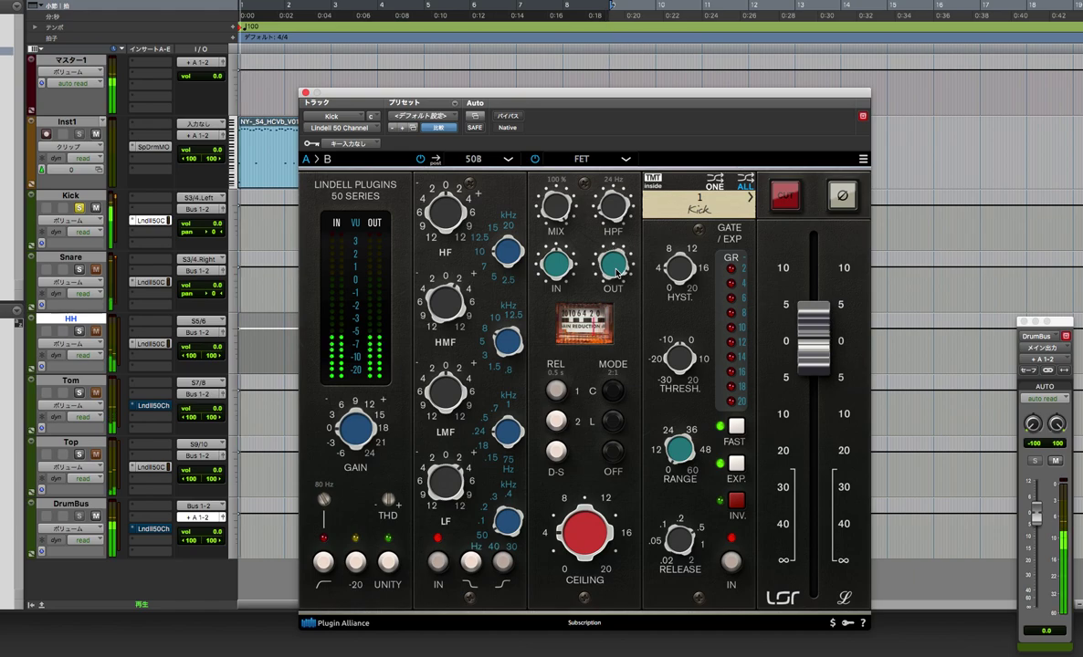
- Compare the Kick with its Lindell 50 Channel bypassed and active, leaving it active
click(508, 117)
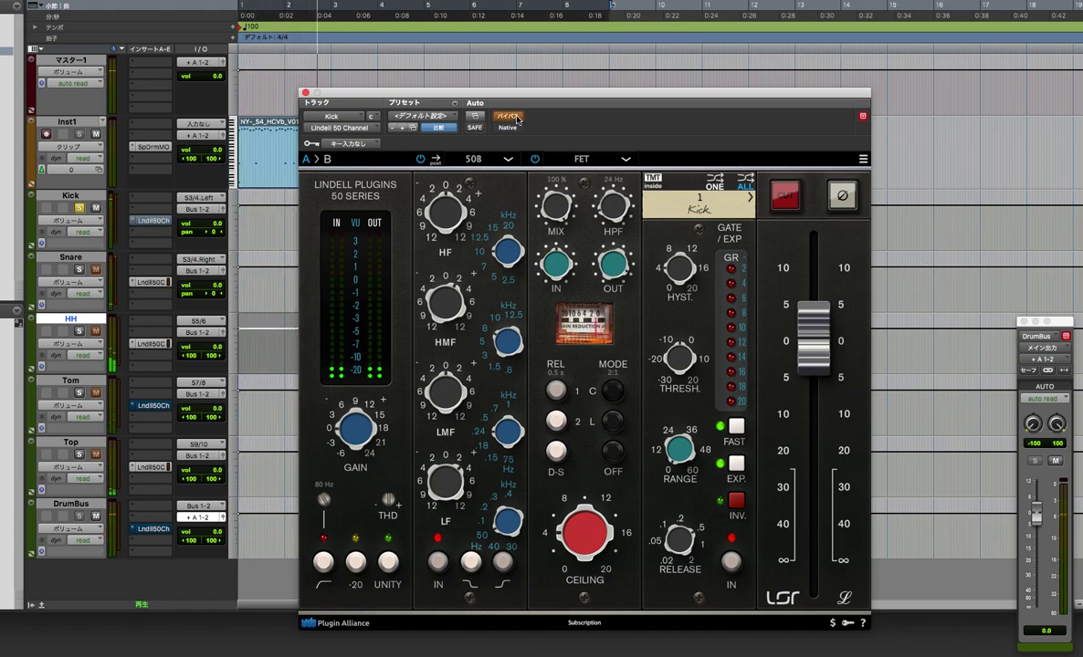
click(511, 117)
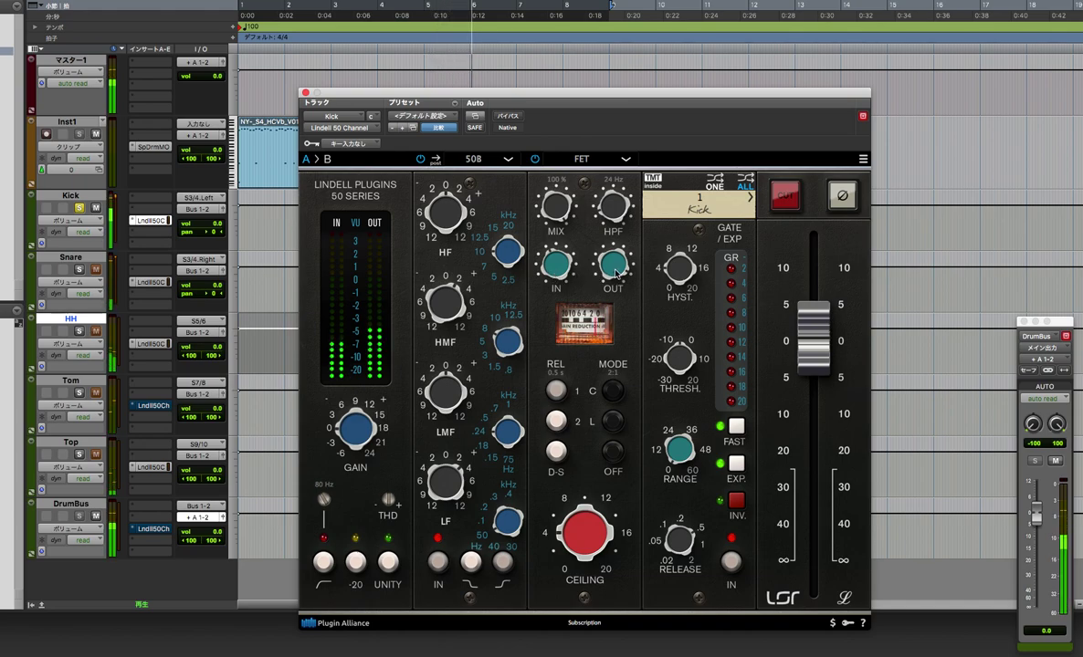
click(508, 116)
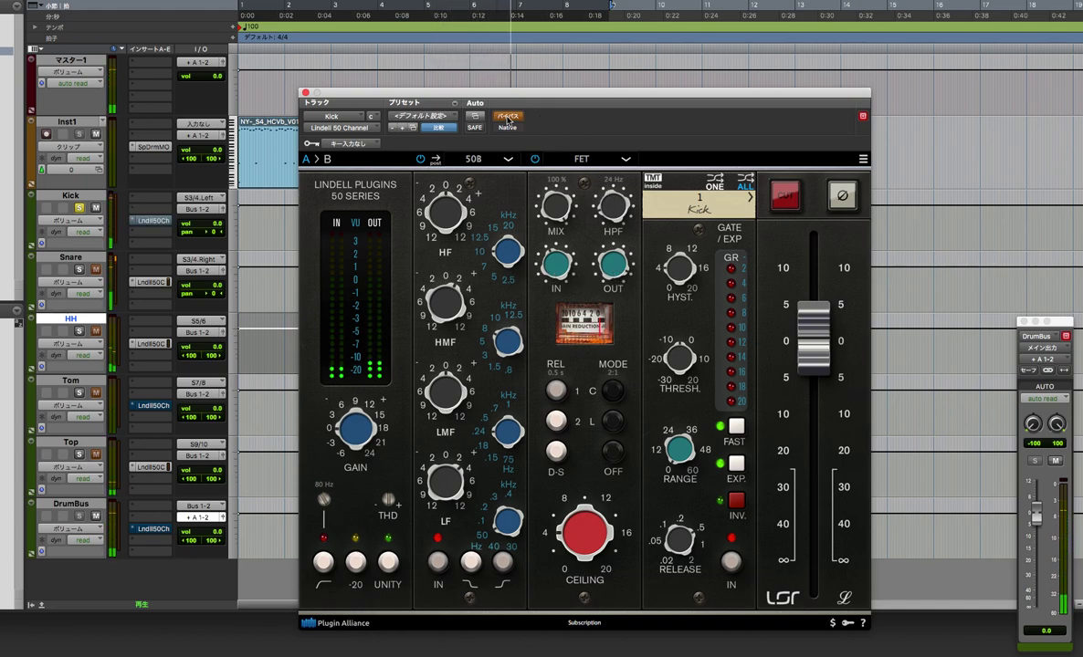
click(508, 116)
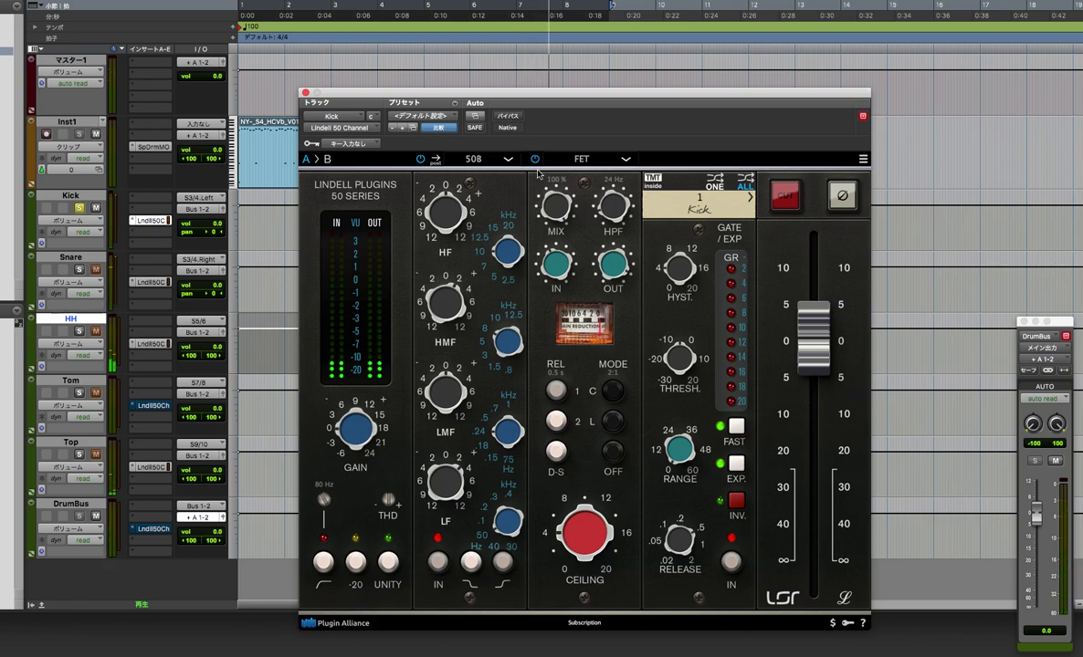
click(509, 161)
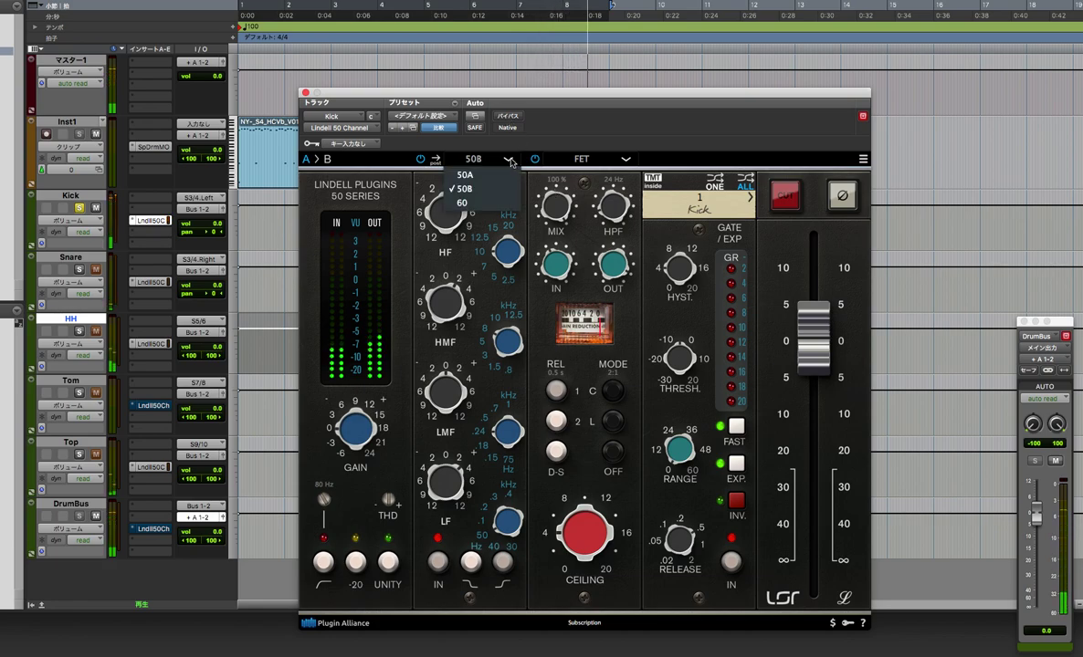
click(496, 175)
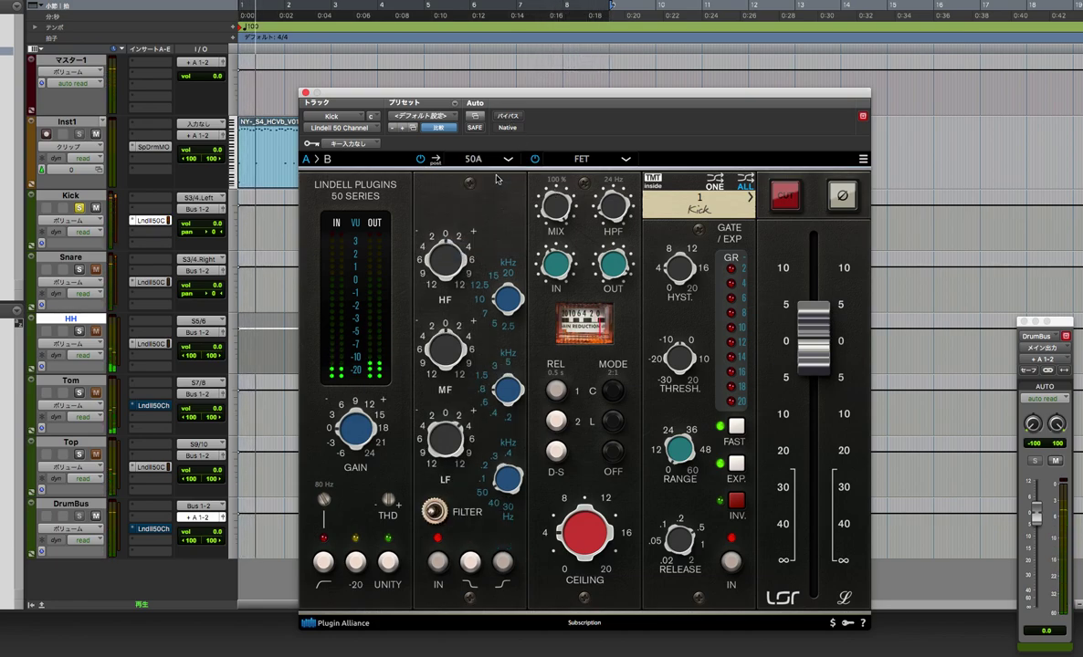
click(481, 160)
click(482, 188)
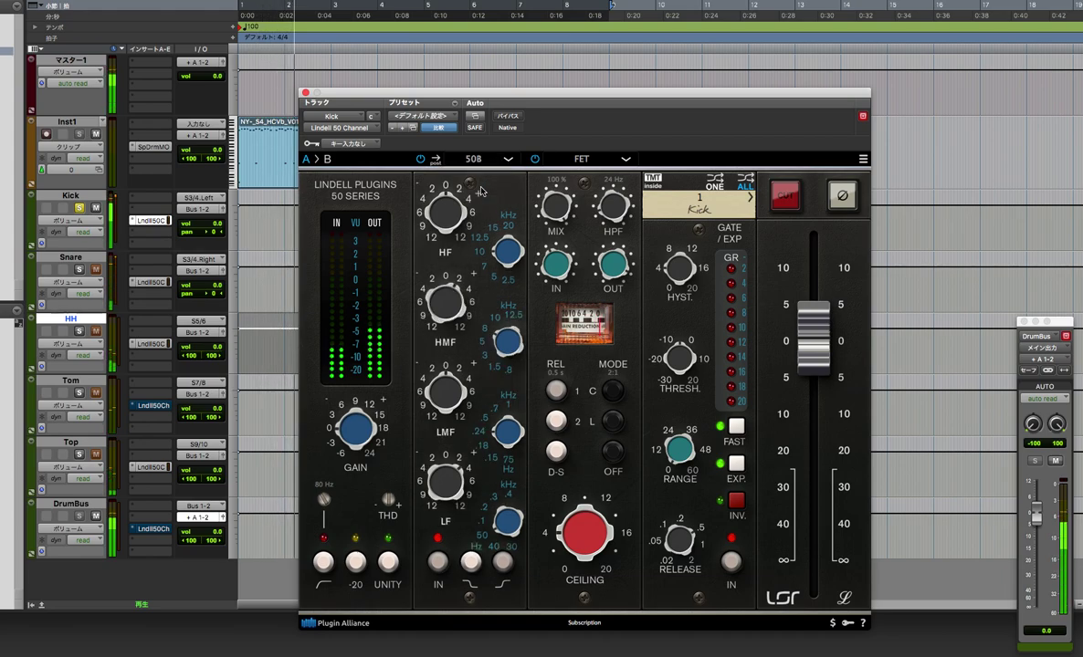
click(490, 162)
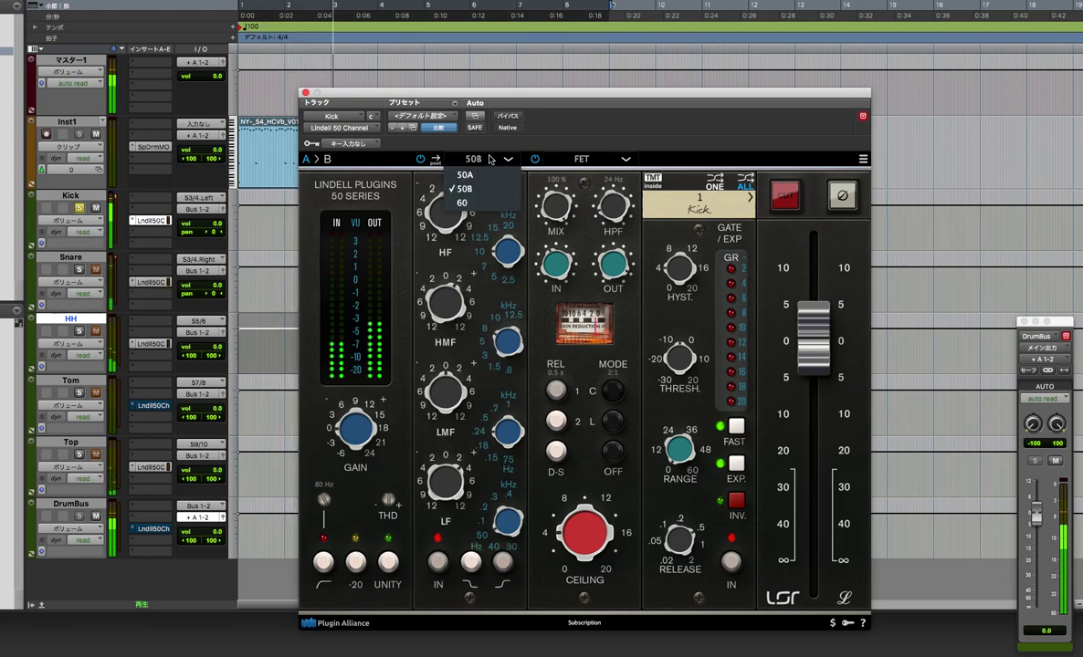
click(481, 175)
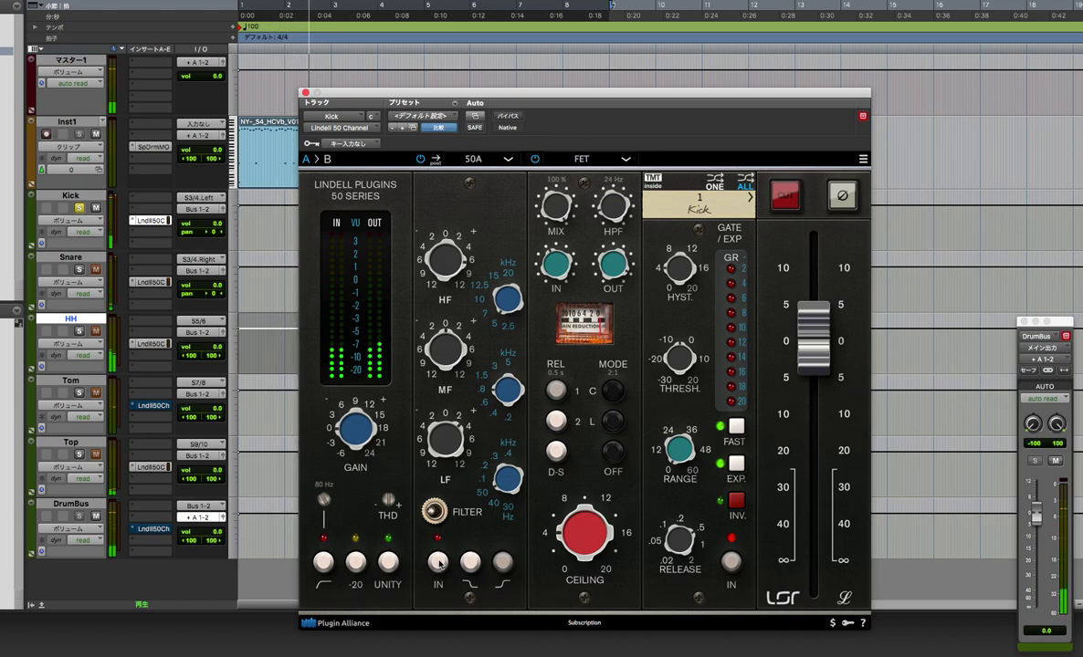
- Compare the Kick with the 50A equalizer switched off and with the whole plug-in bypassed, leaving both active
click(440, 564)
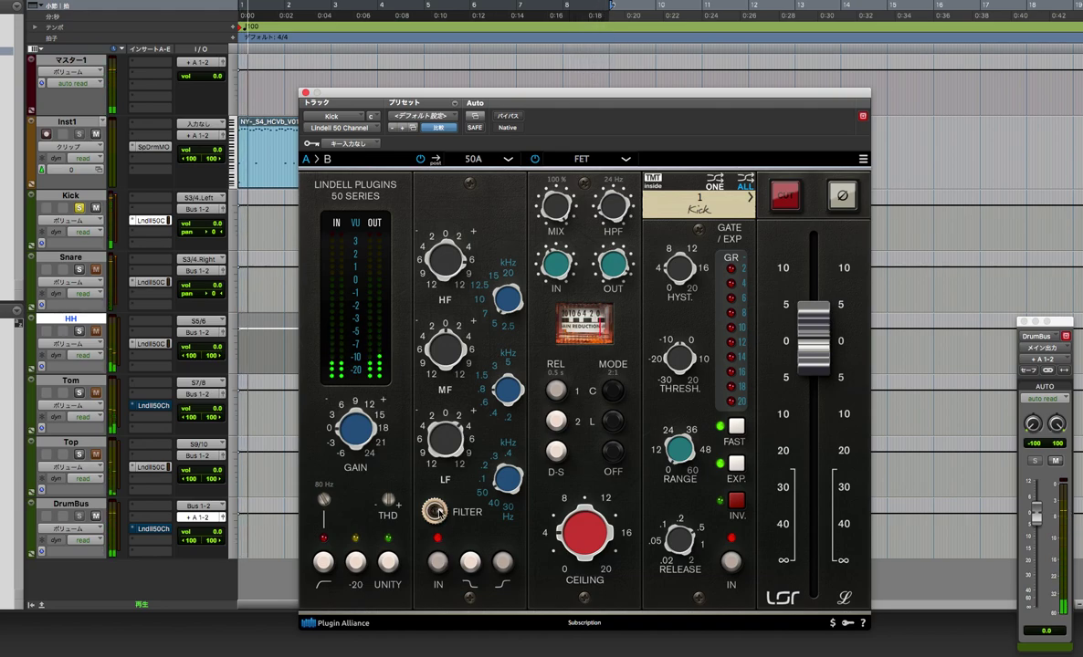
click(439, 562)
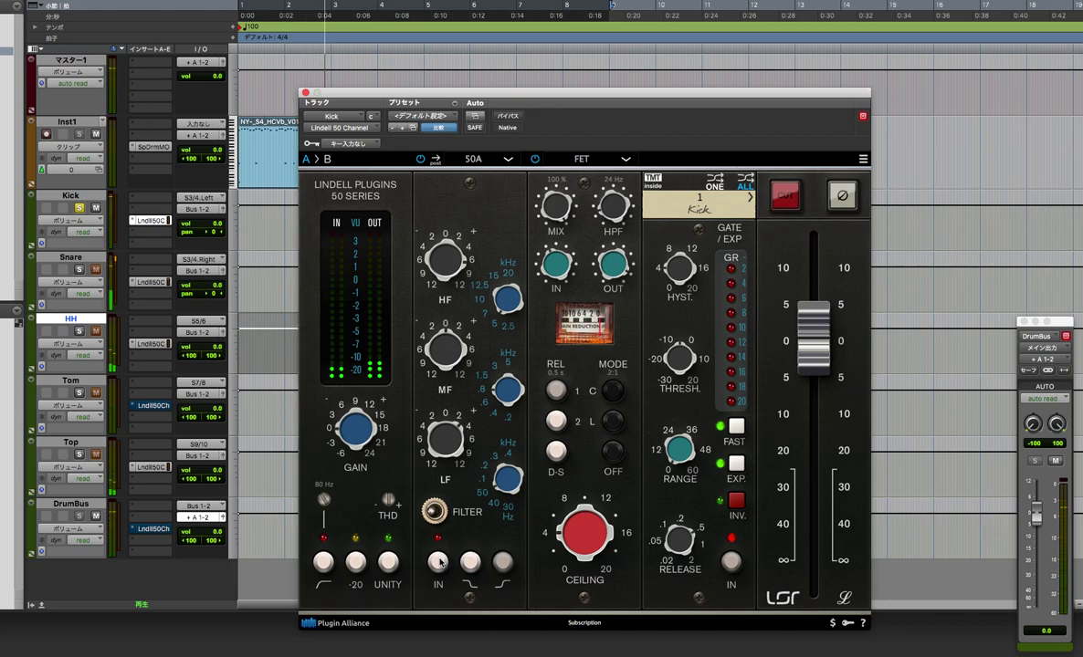
click(440, 562)
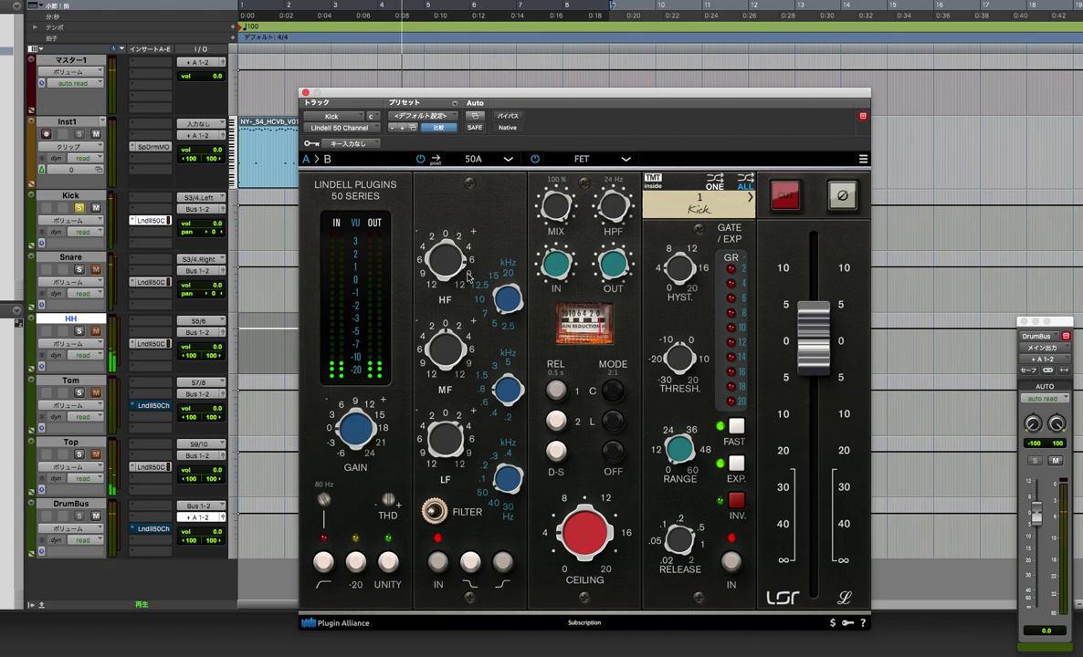
click(508, 117)
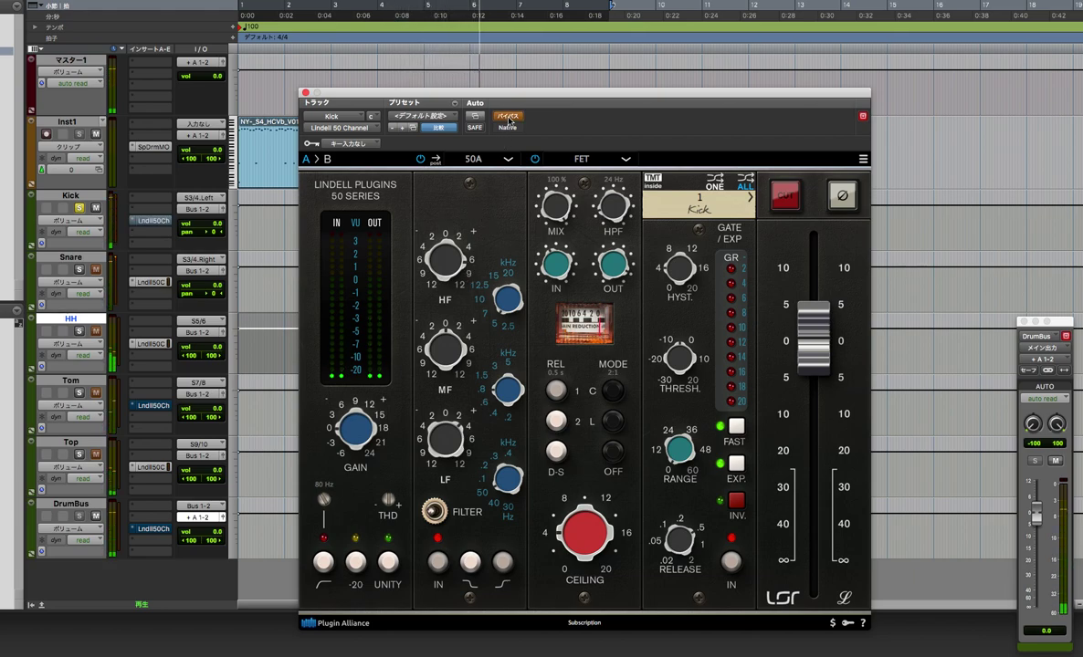
click(507, 117)
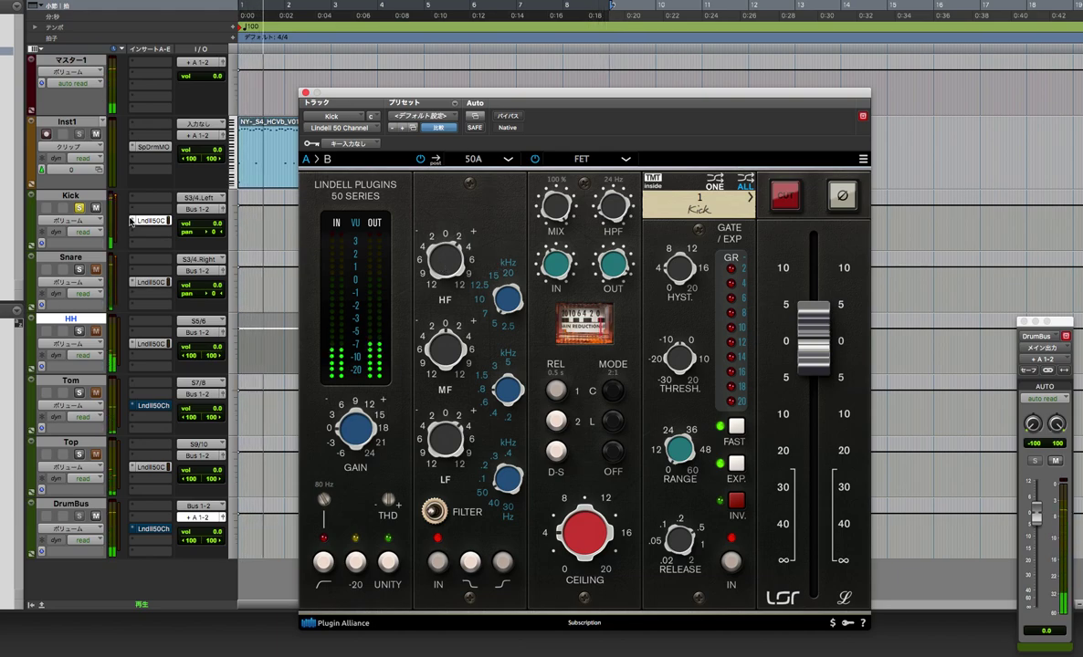
- Take the Kick out of solo and compare its VCA compressor with FET within the full kit, returning to FET
click(116, 250)
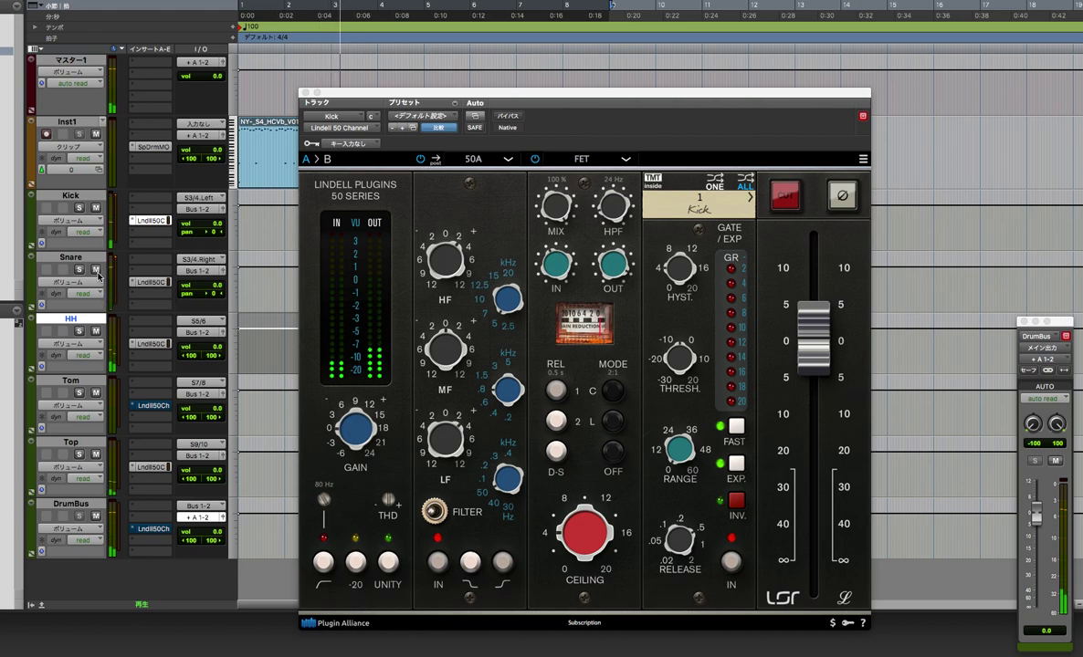
click(613, 159)
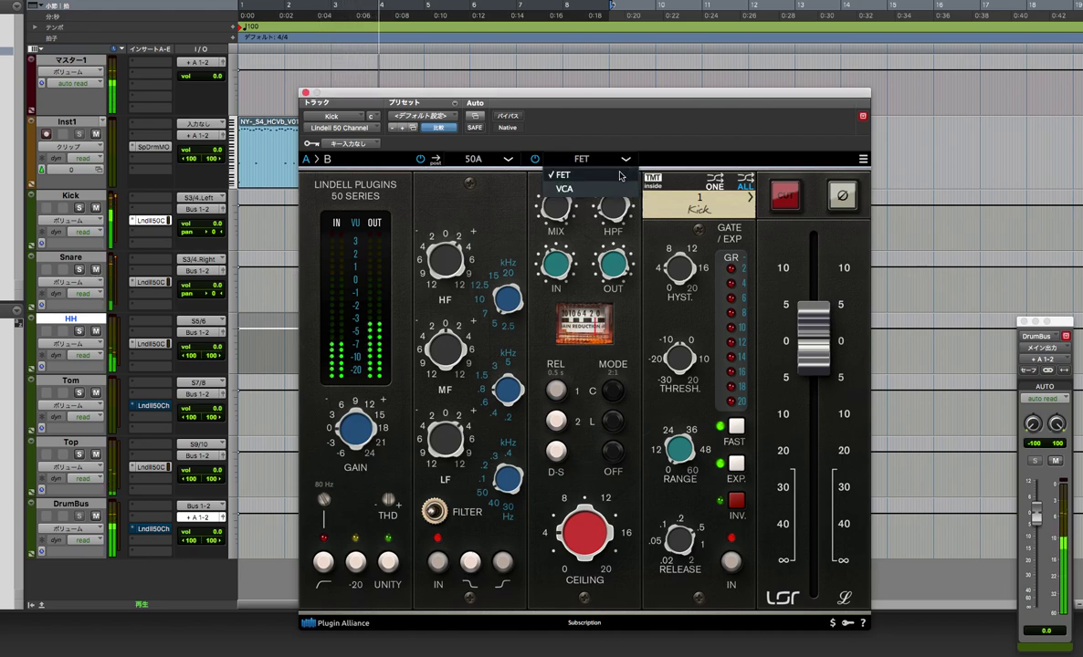
click(614, 189)
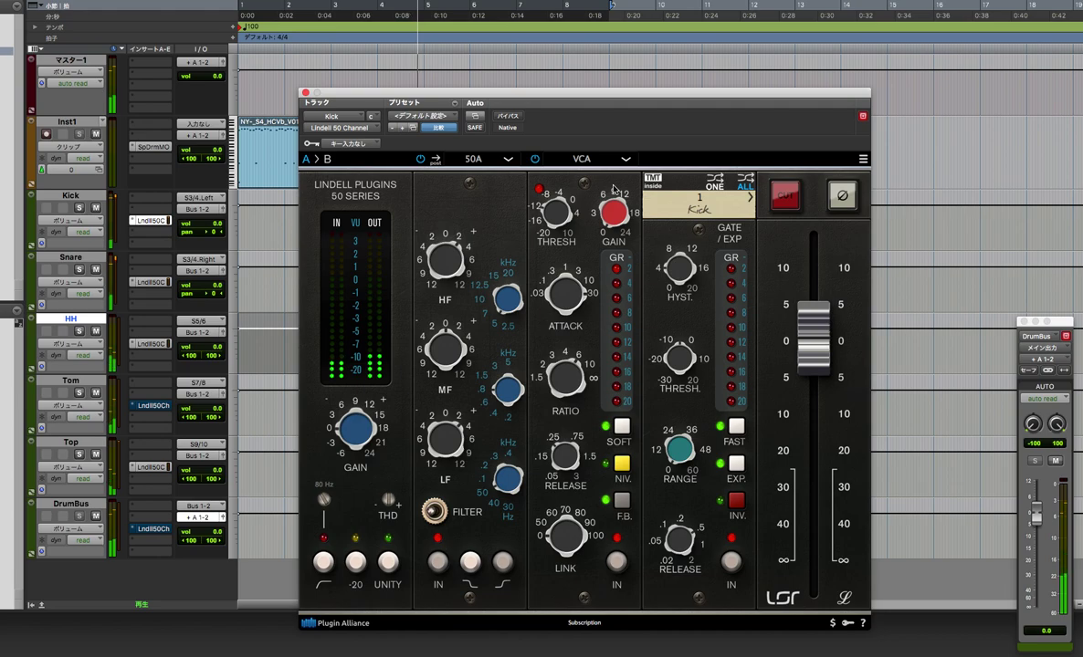
click(616, 161)
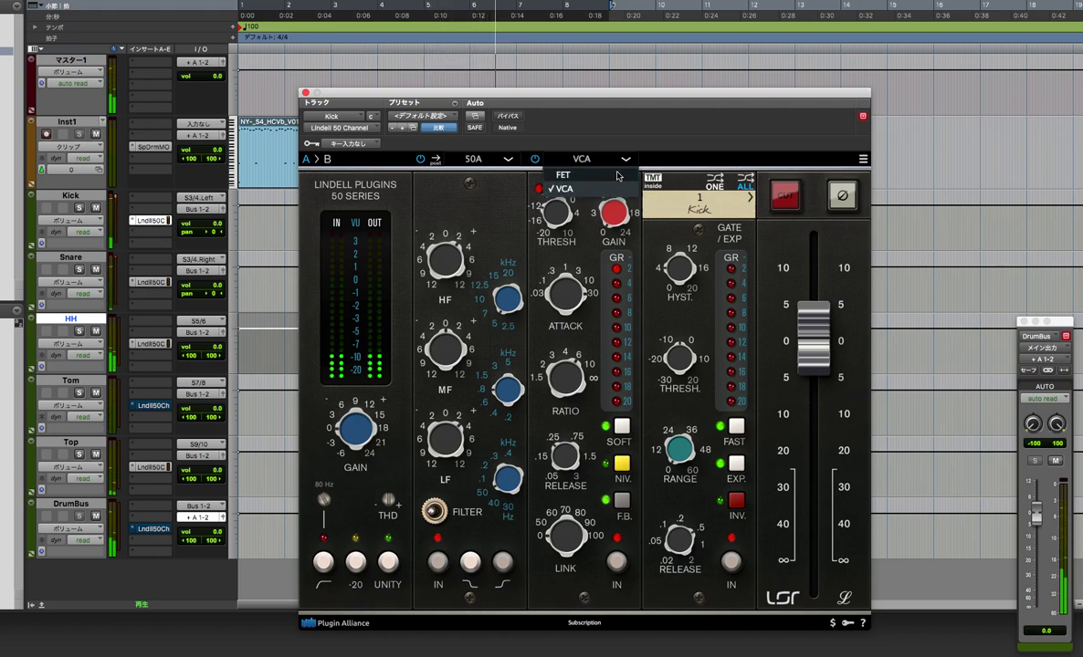
click(618, 175)
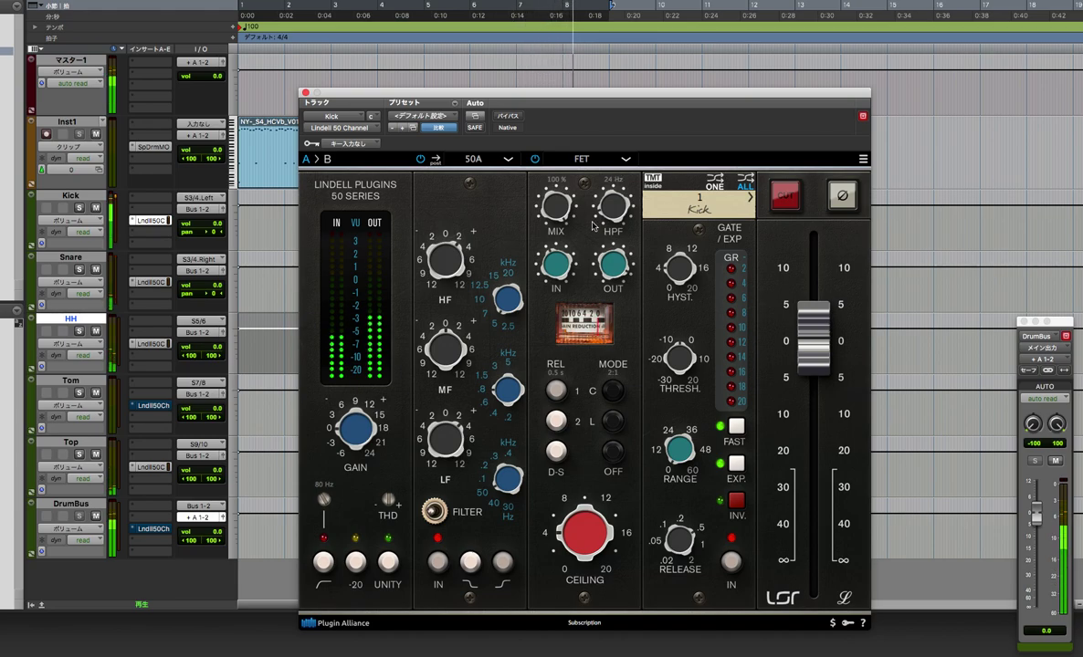
- Compare release times on the Kick's FET compressor and set the release to 2 s
click(556, 391)
click(556, 392)
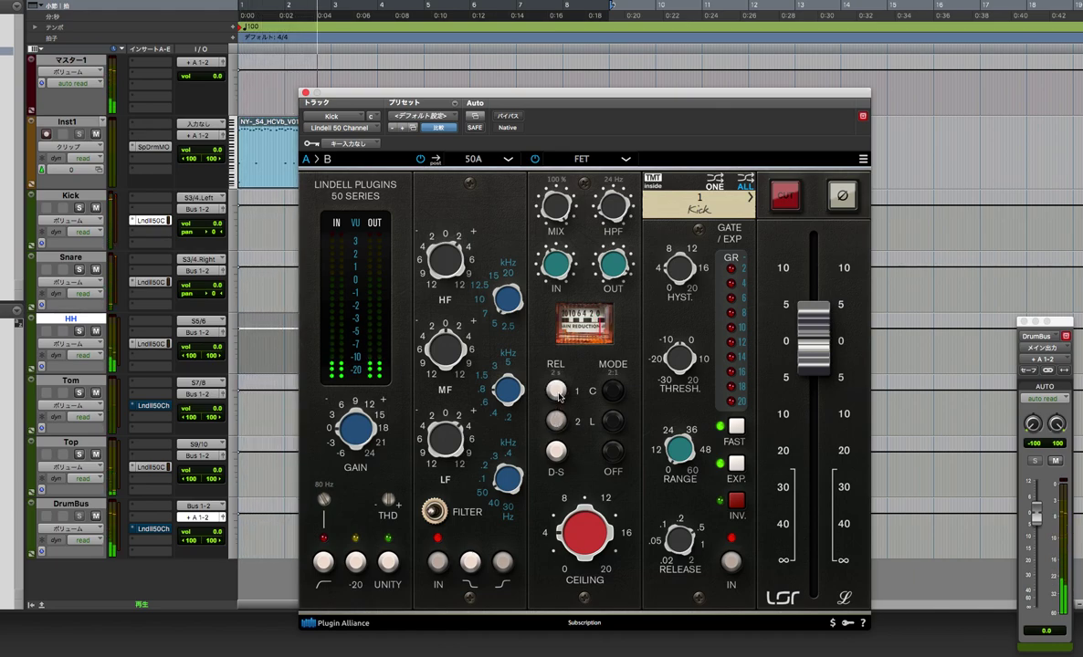
click(557, 393)
click(557, 393)
click(557, 421)
click(559, 390)
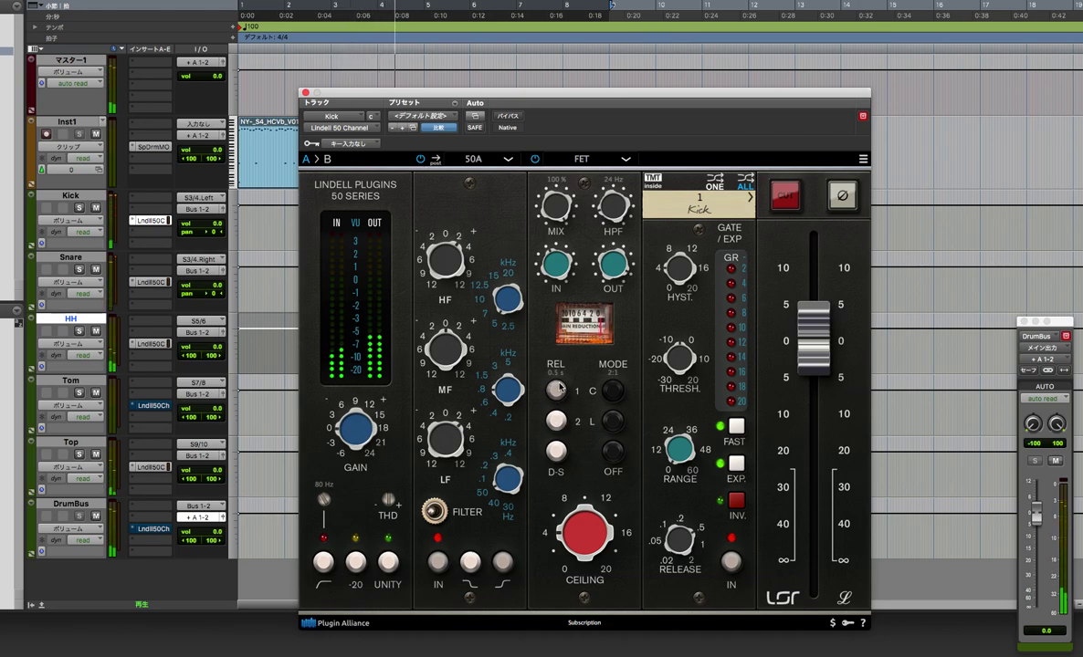
click(557, 391)
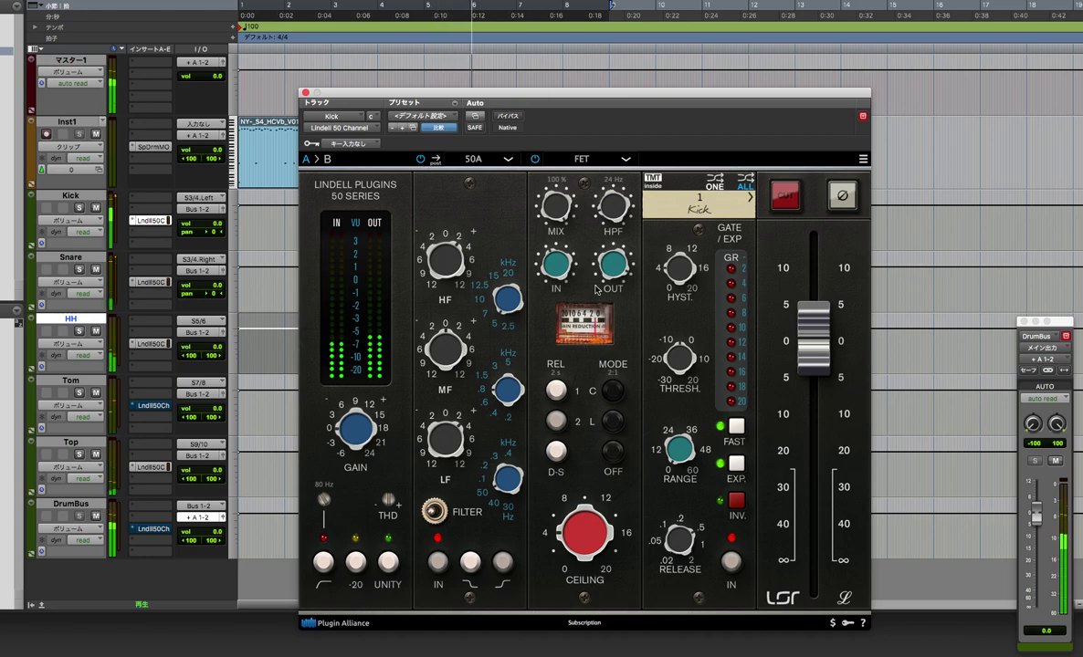
- Compare the Kick's compressor as VCA and FET once more, returning to FET
click(589, 160)
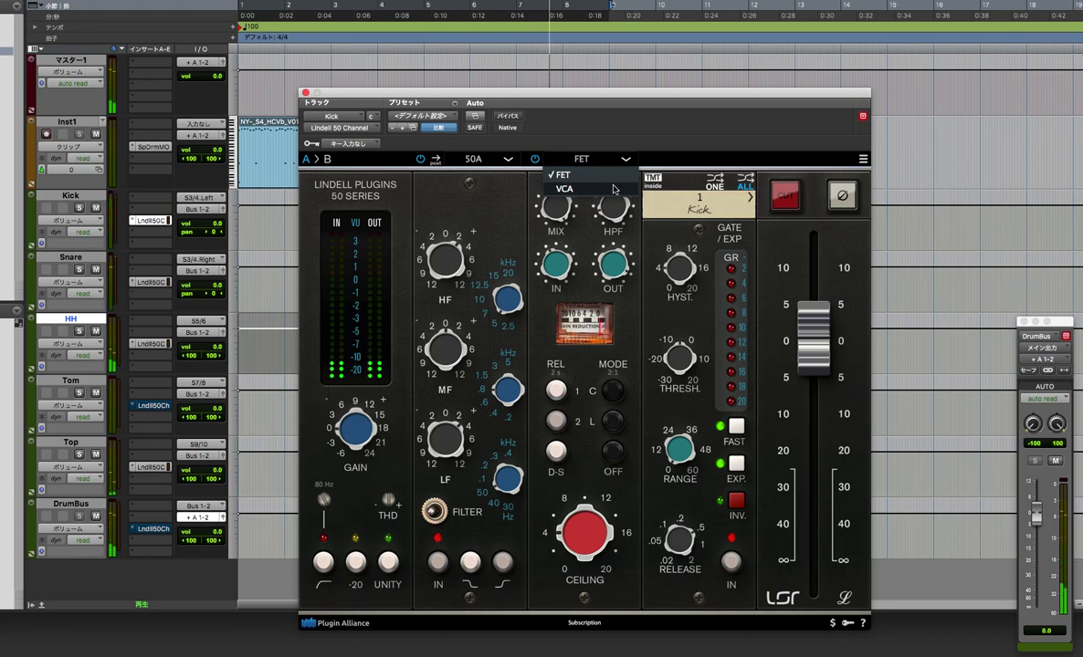
click(615, 189)
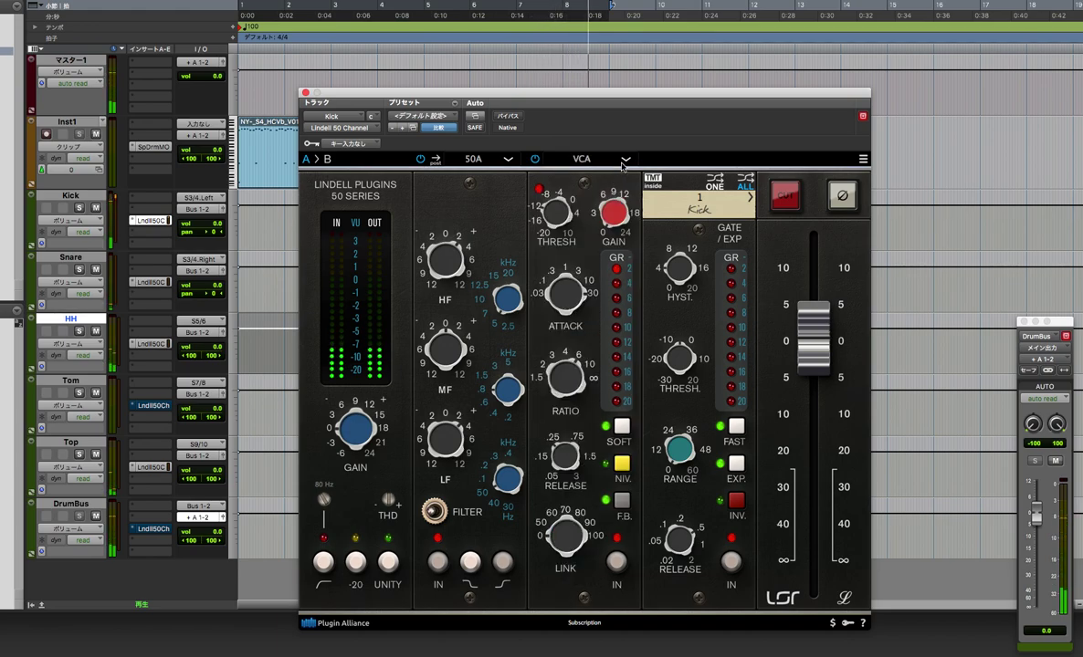
click(624, 162)
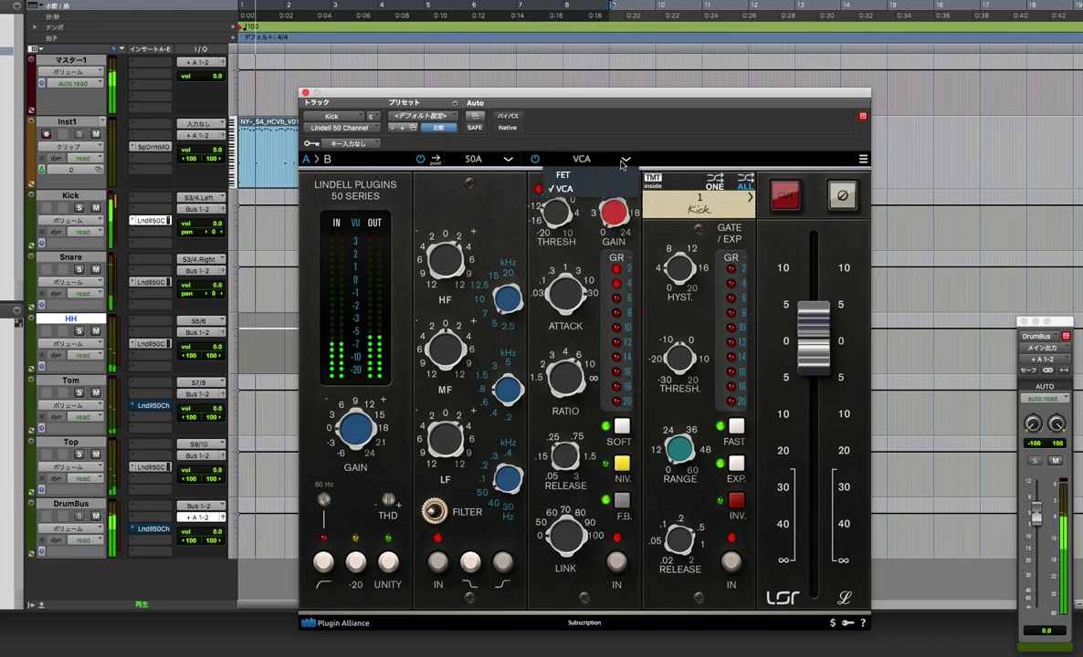
click(562, 175)
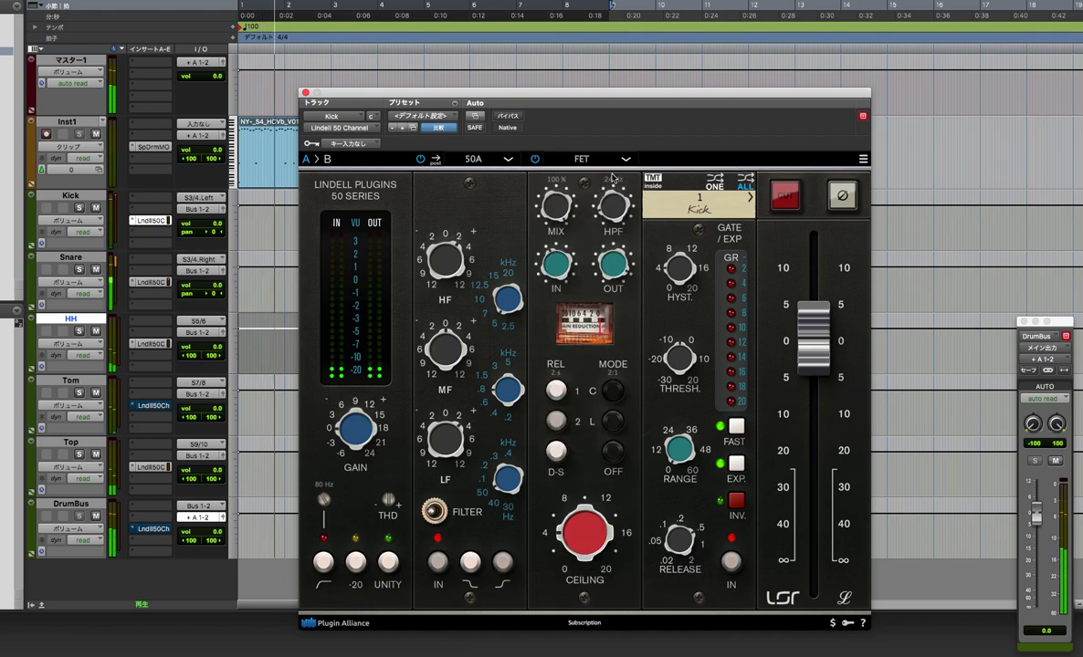
- Set the release of the Kick's FET compressor to 0.5 s and compare the channel strip with bypass
click(559, 392)
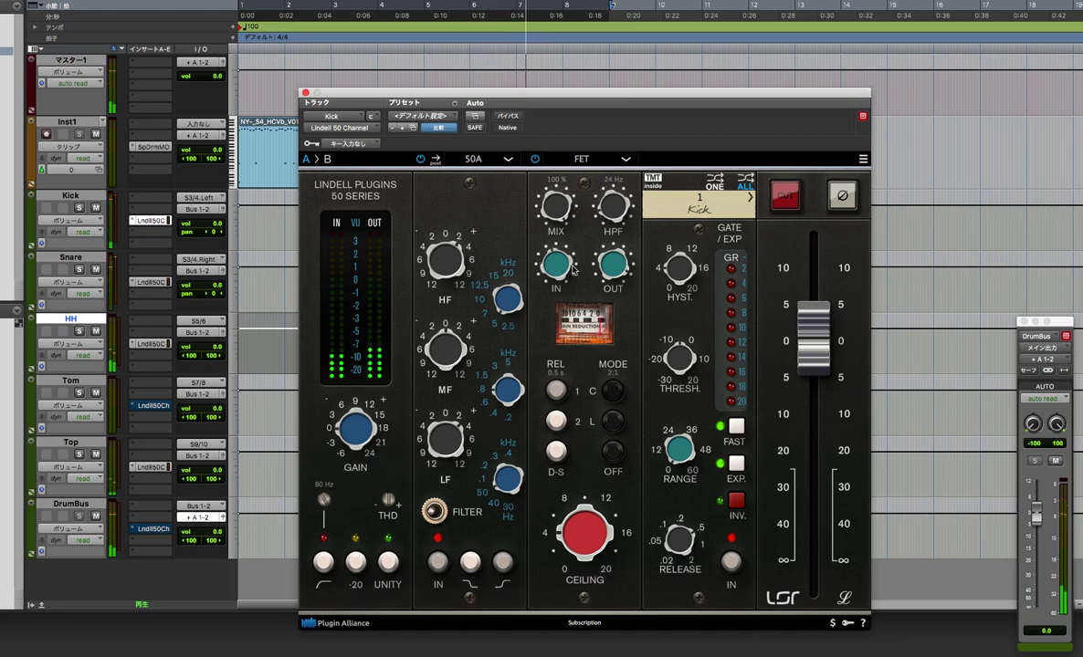
click(513, 117)
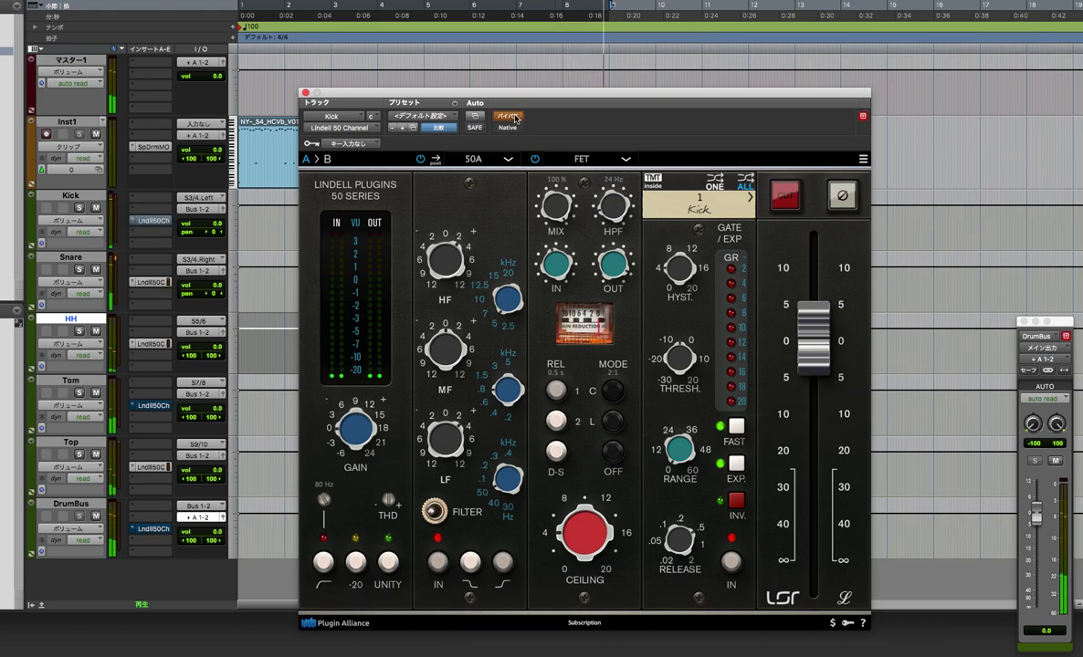
click(513, 117)
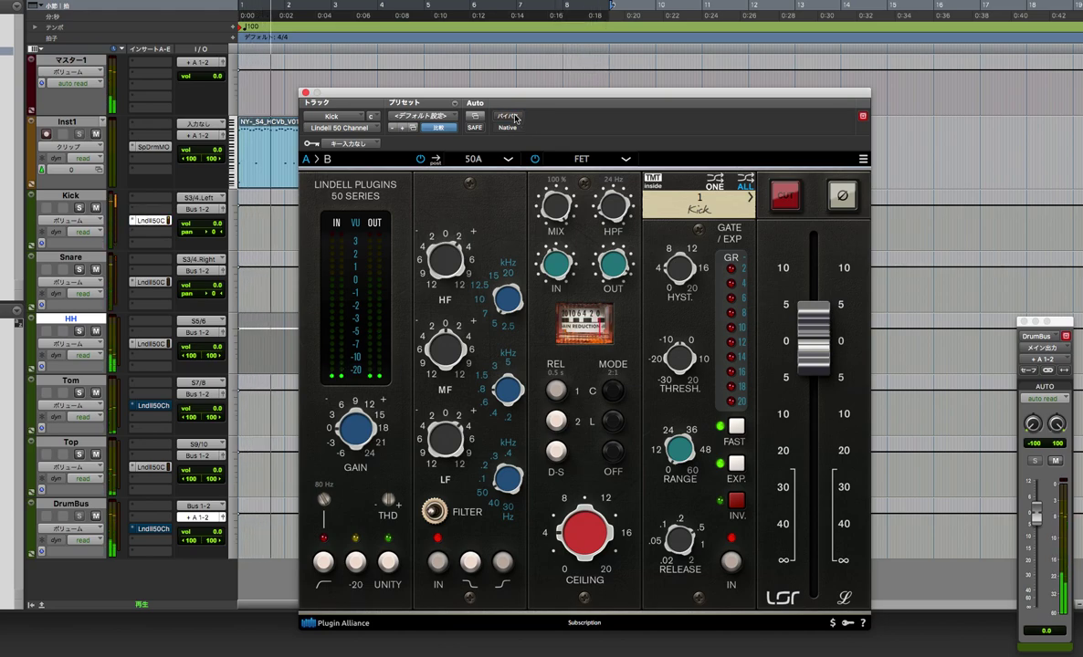
- Lower the HH fader to -2.2 dB in the mixer, checking its balance with the Top track muted and unmuted
key(super+equal)
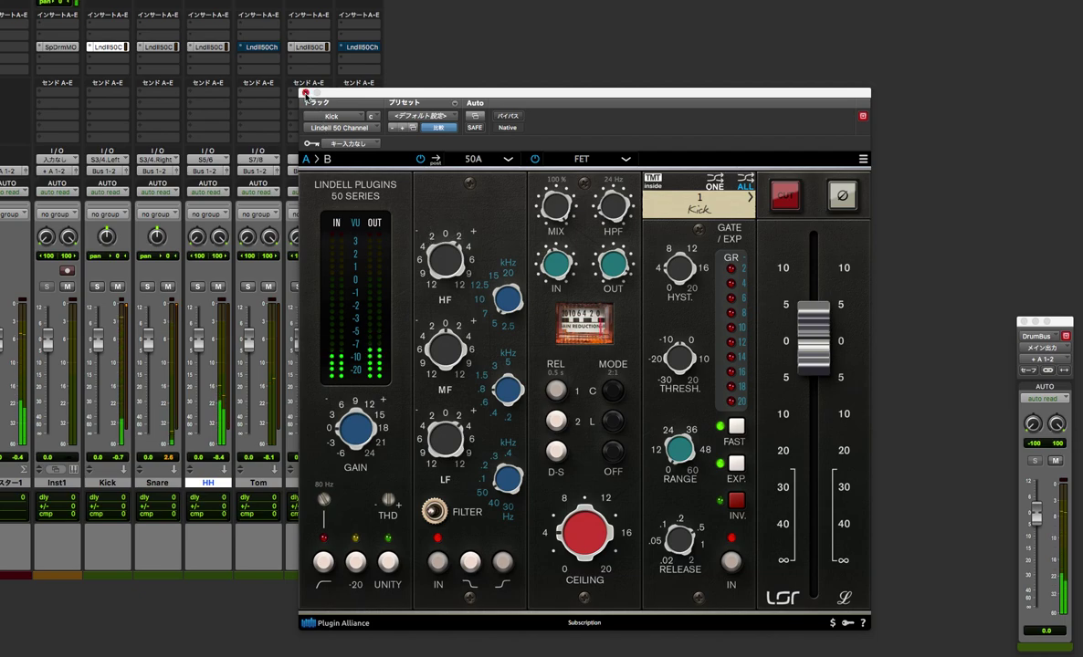
click(305, 93)
drag(197, 340, 198, 355)
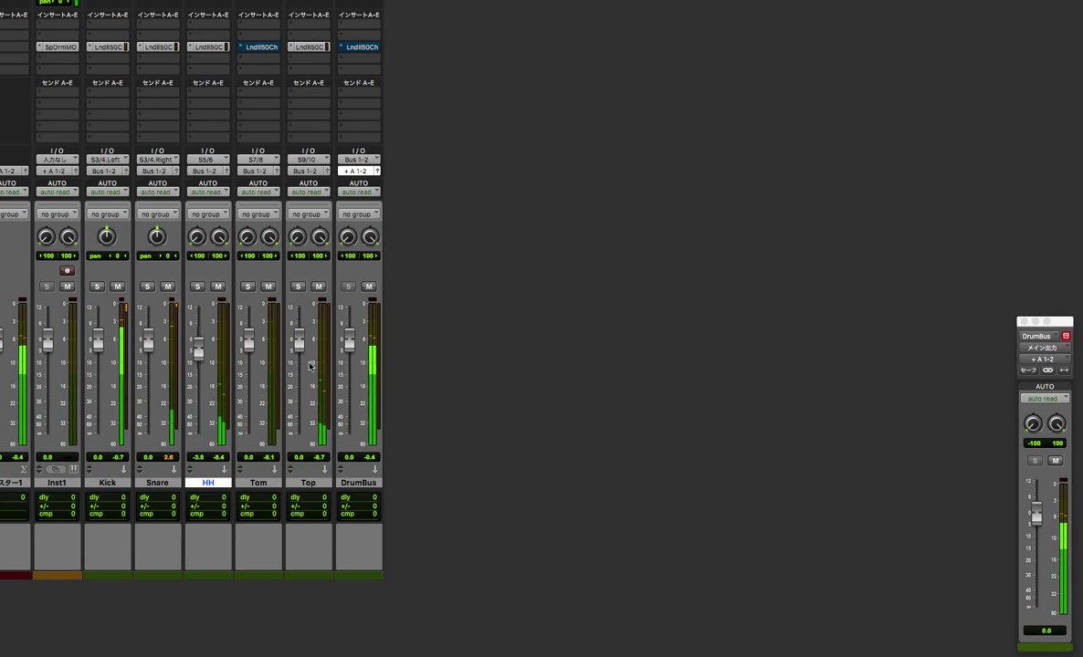
click(319, 287)
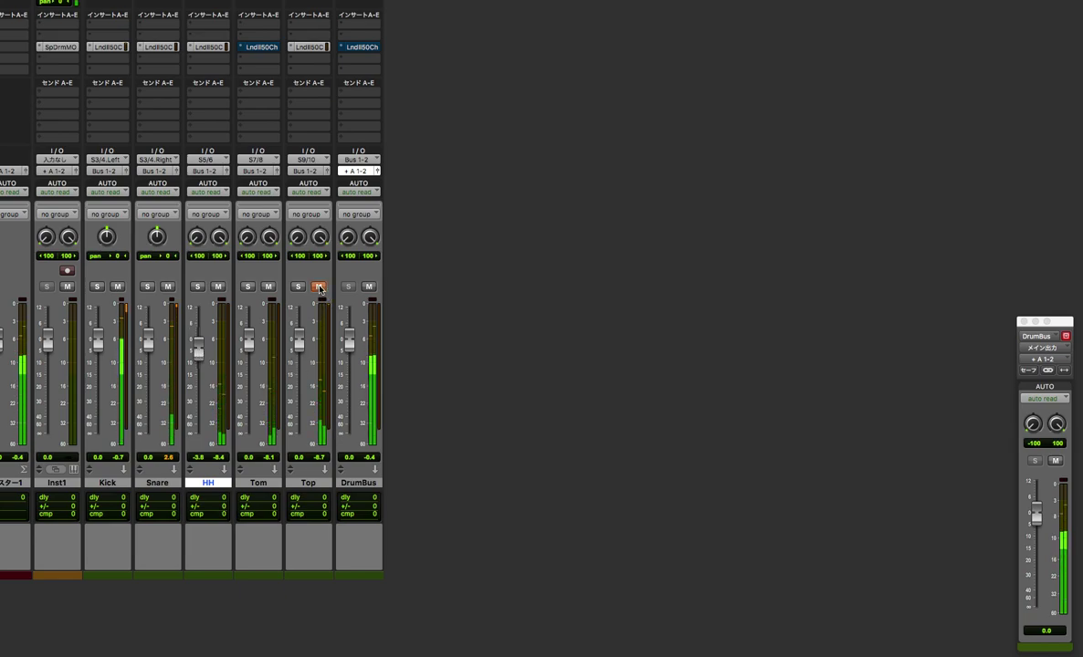
mouse_move(198, 348)
mouse_down()
mouse_move(200, 389)
mouse_move(205, 350)
mouse_up()
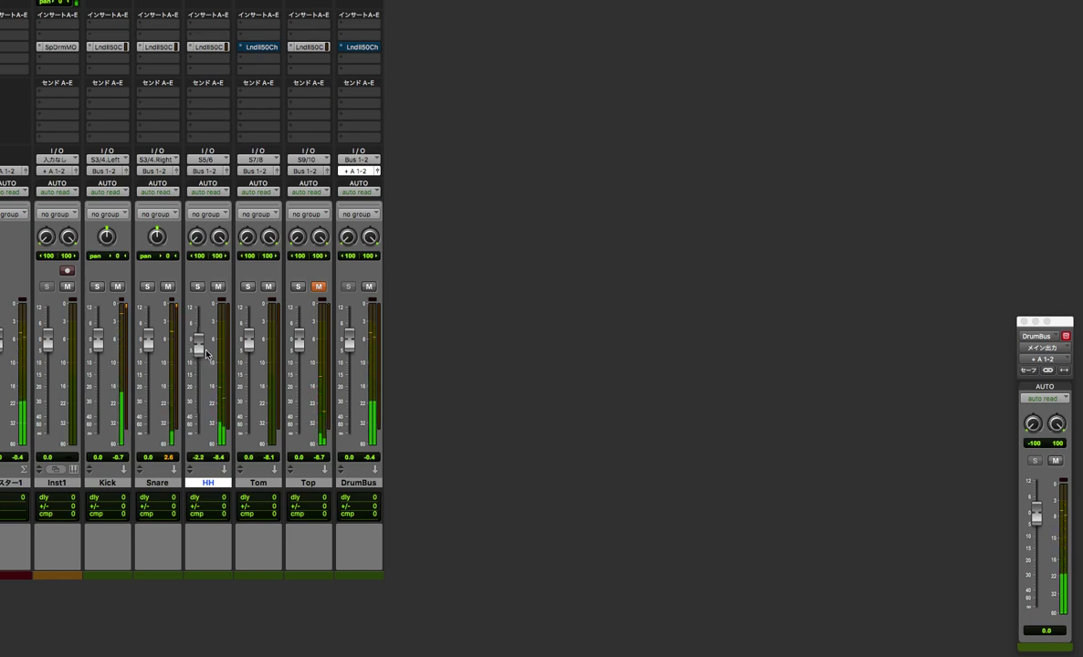
click(320, 287)
click(298, 286)
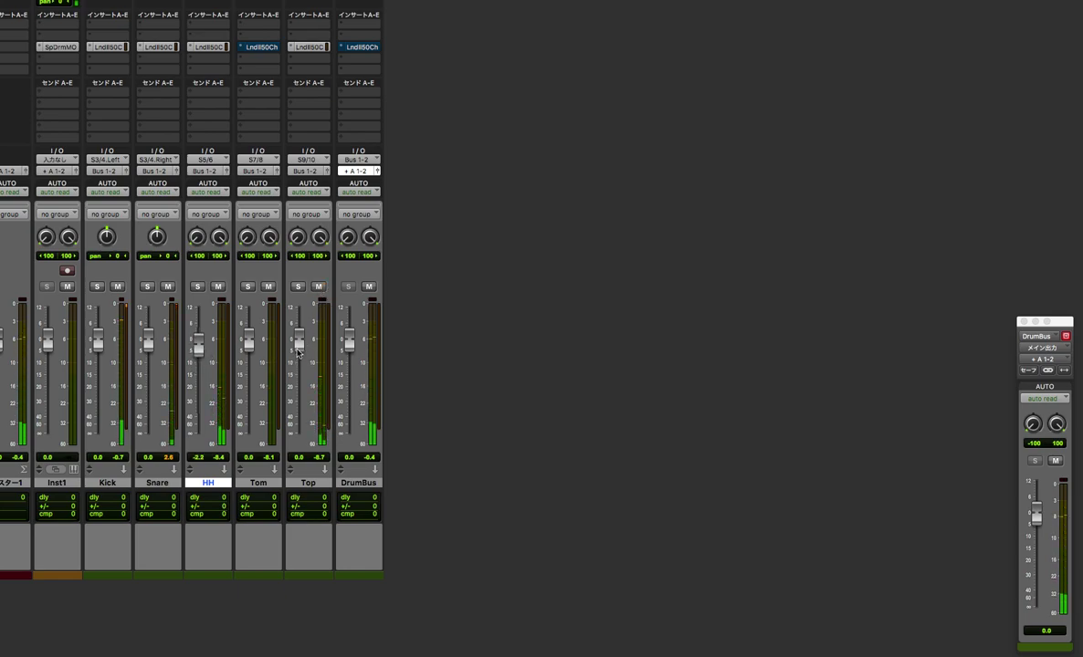
click(298, 287)
- Open the DrumBus channel strip and take it out of bypass
click(368, 50)
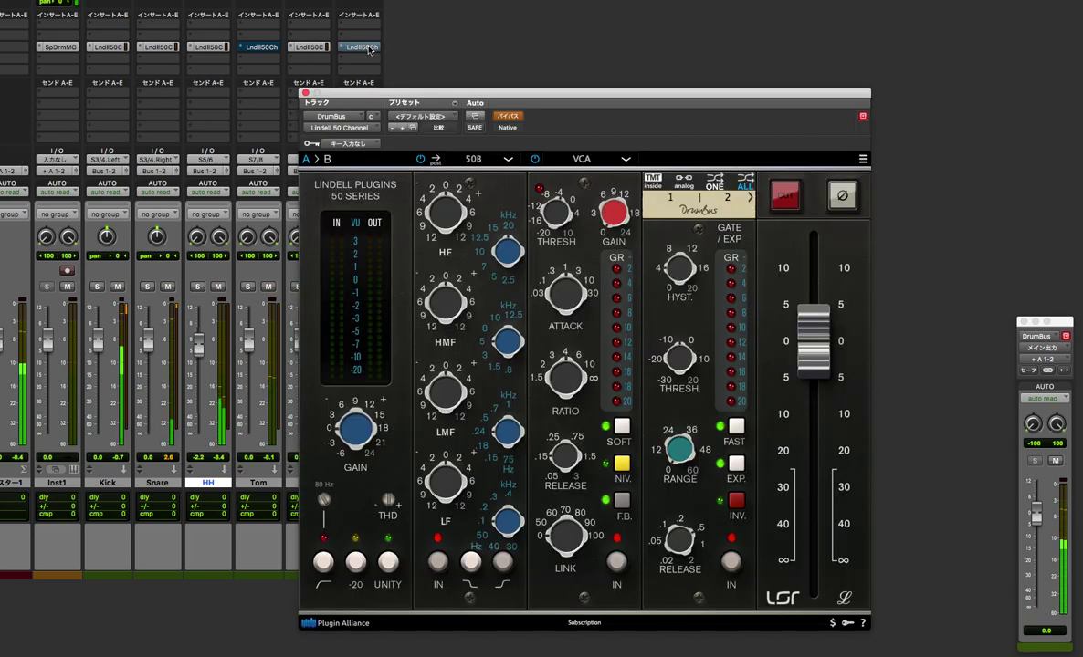
key(super+equal)
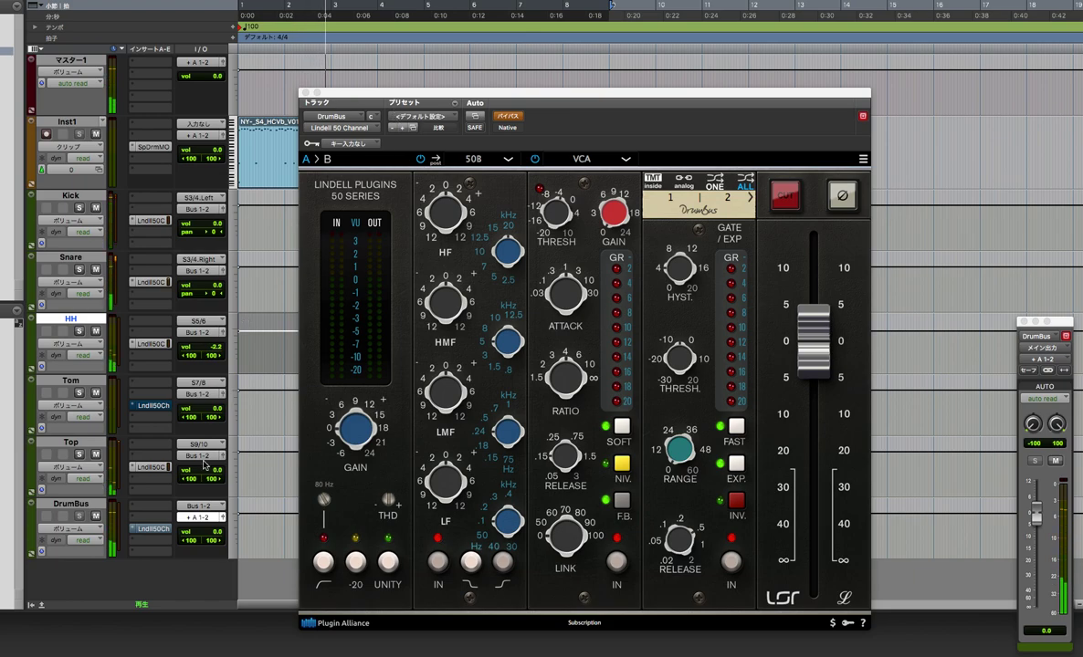
click(508, 117)
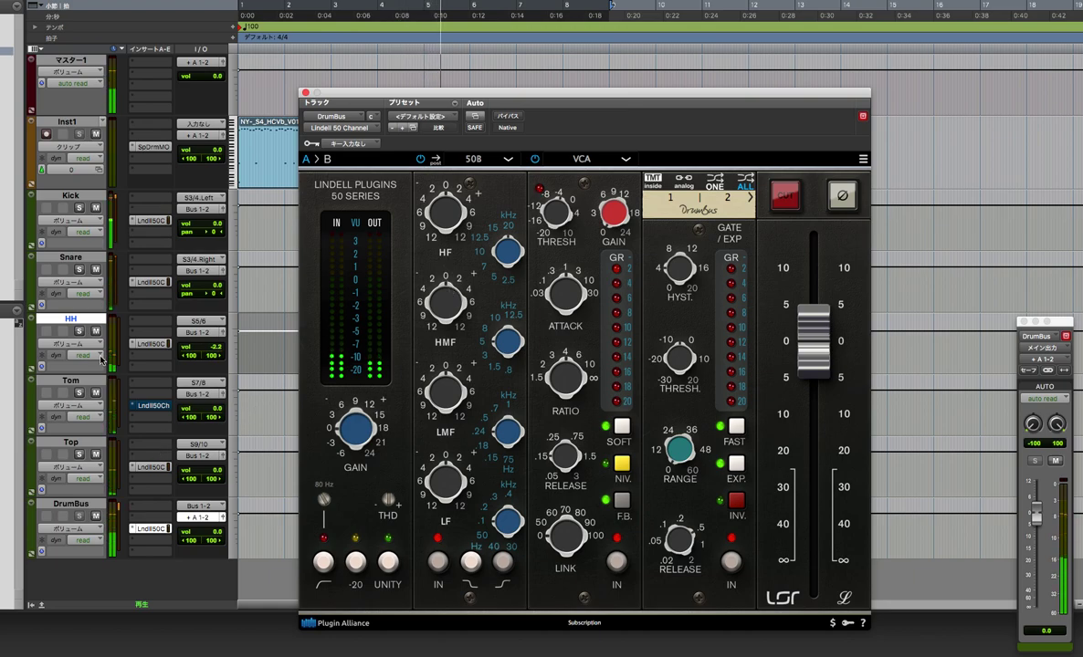
- Review the channel strips of the HH and the Kick, and bring the mixer back into view
click(146, 345)
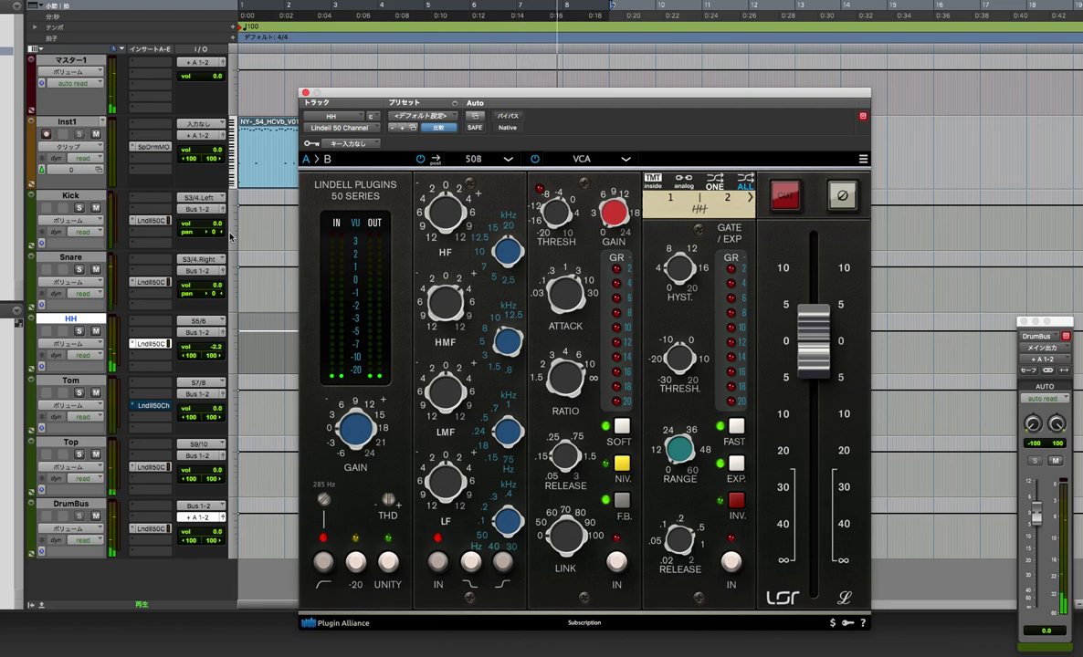
click(151, 220)
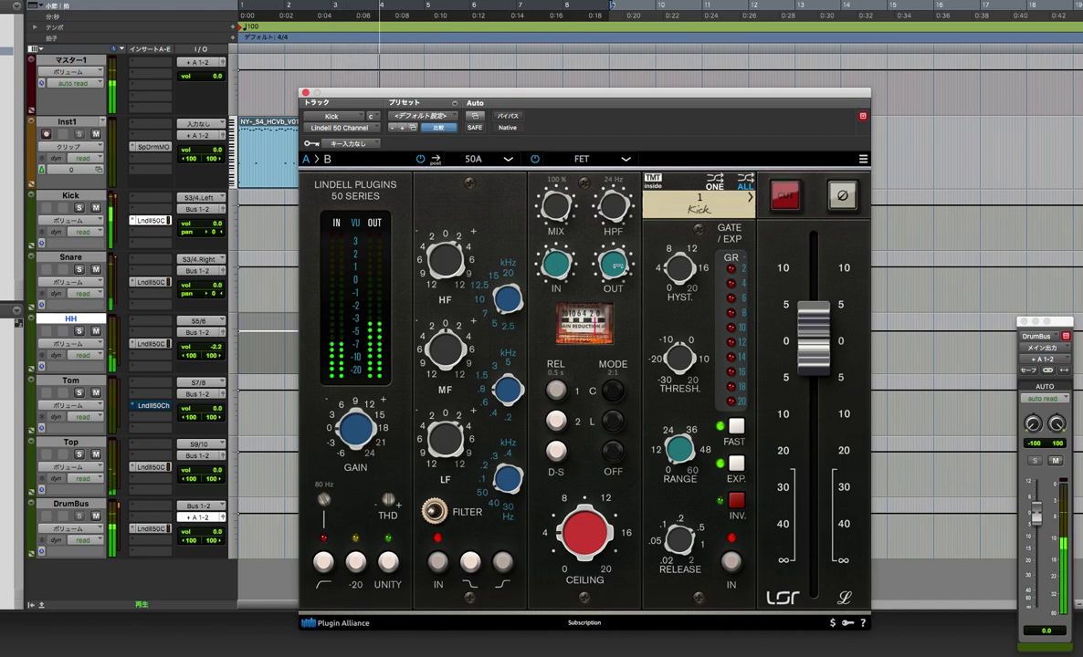
key(super+equal)
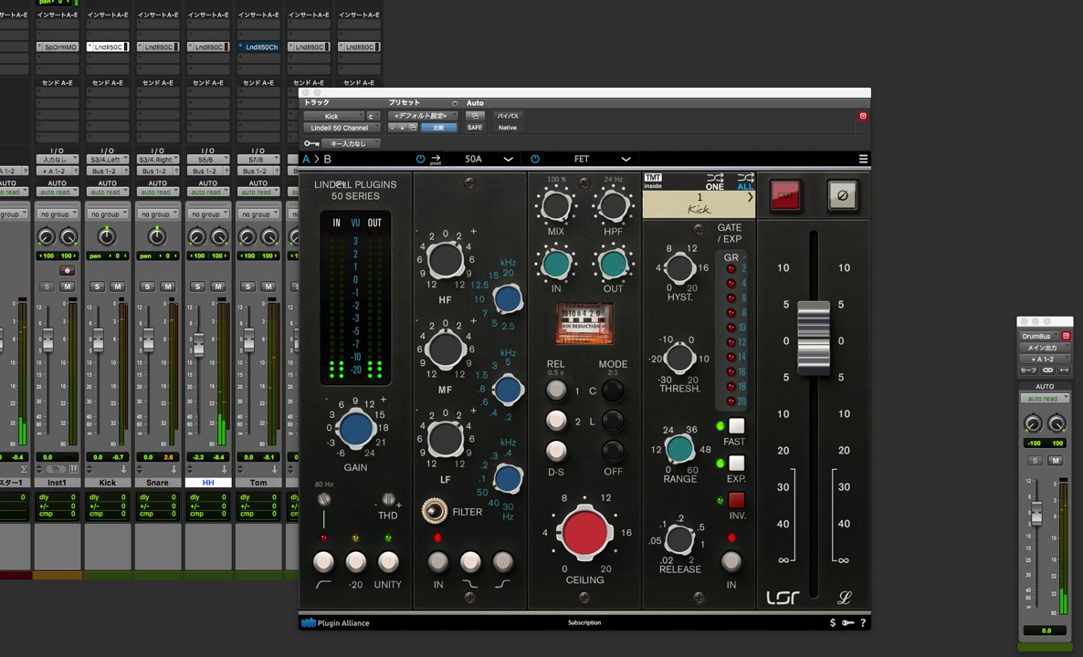
- Switch the Snare's compressor to FET, with a 2 s release and 20:1 mode, listening to the Snare in solo
click(161, 48)
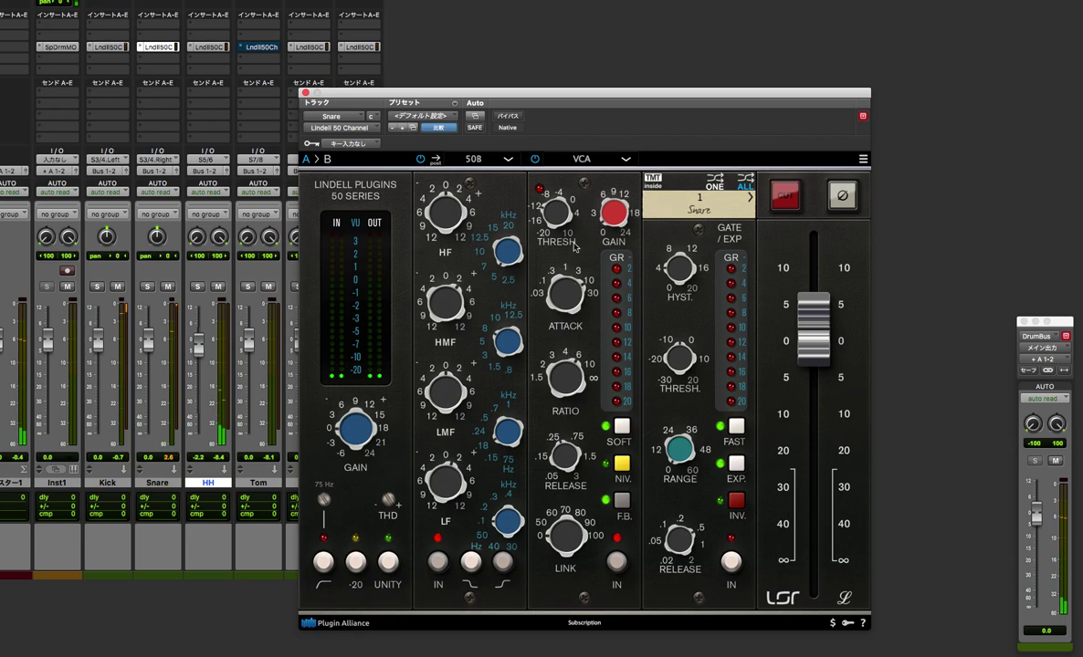
click(630, 160)
click(548, 176)
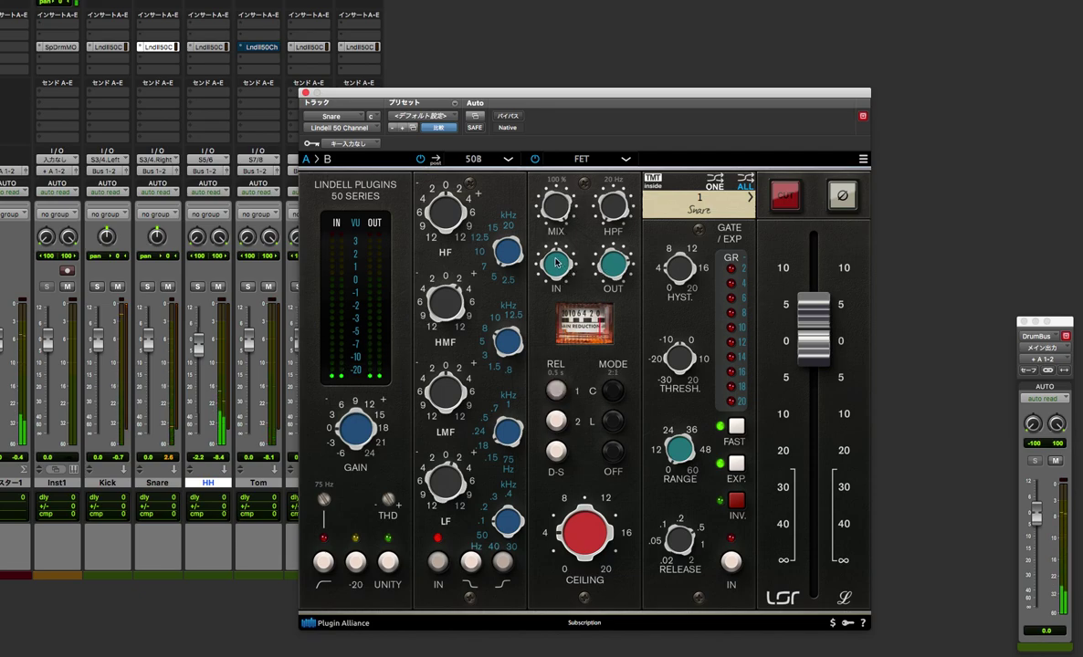
click(559, 391)
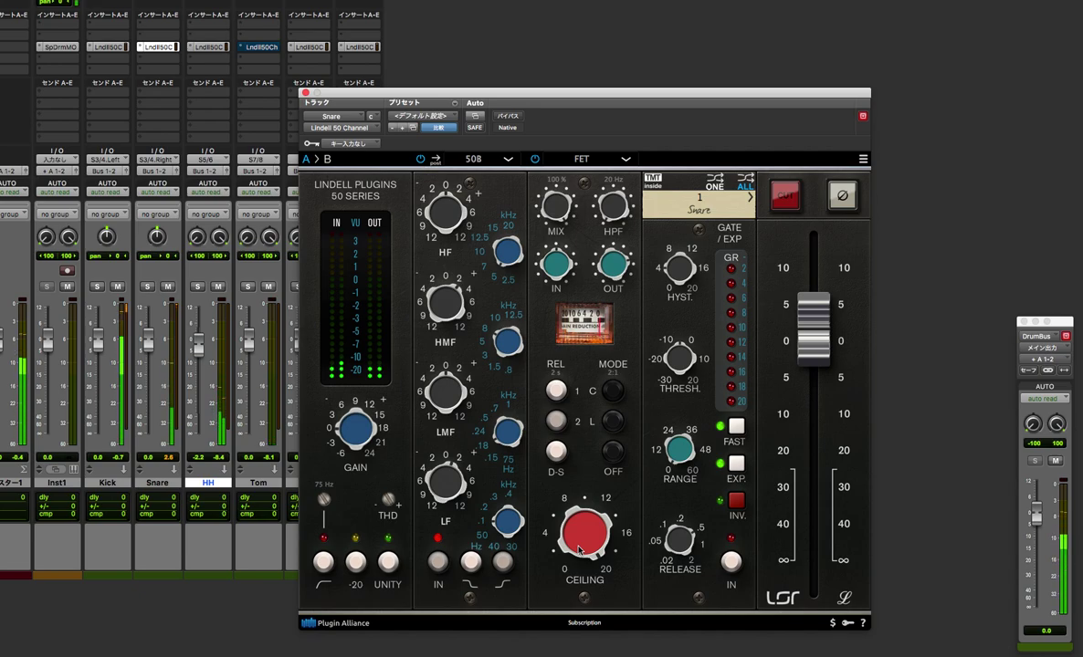
click(150, 288)
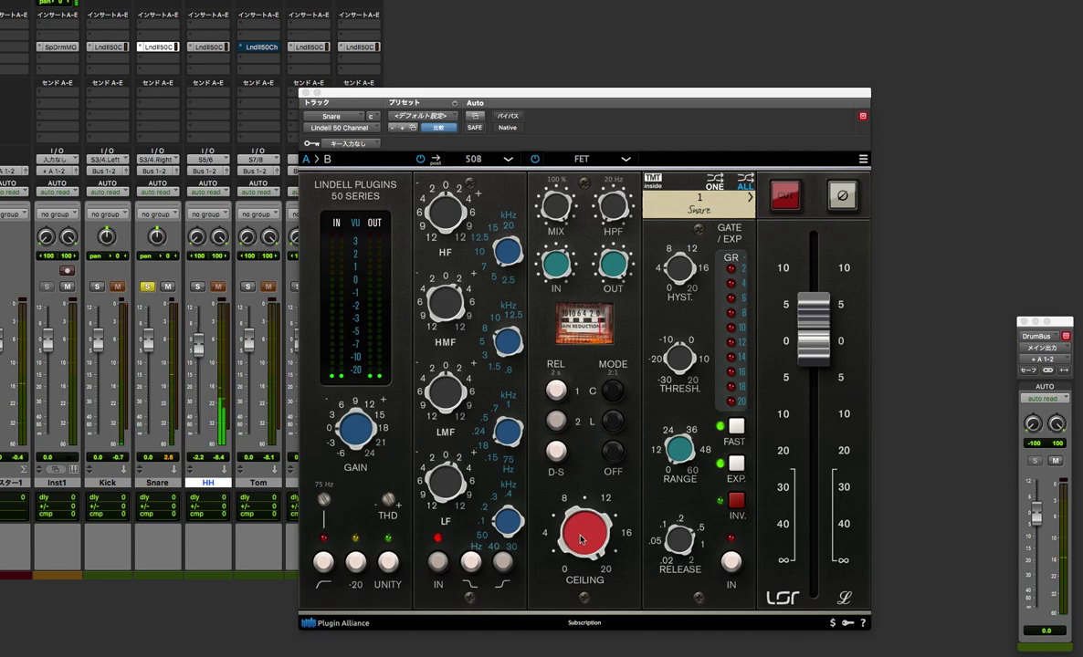
click(614, 422)
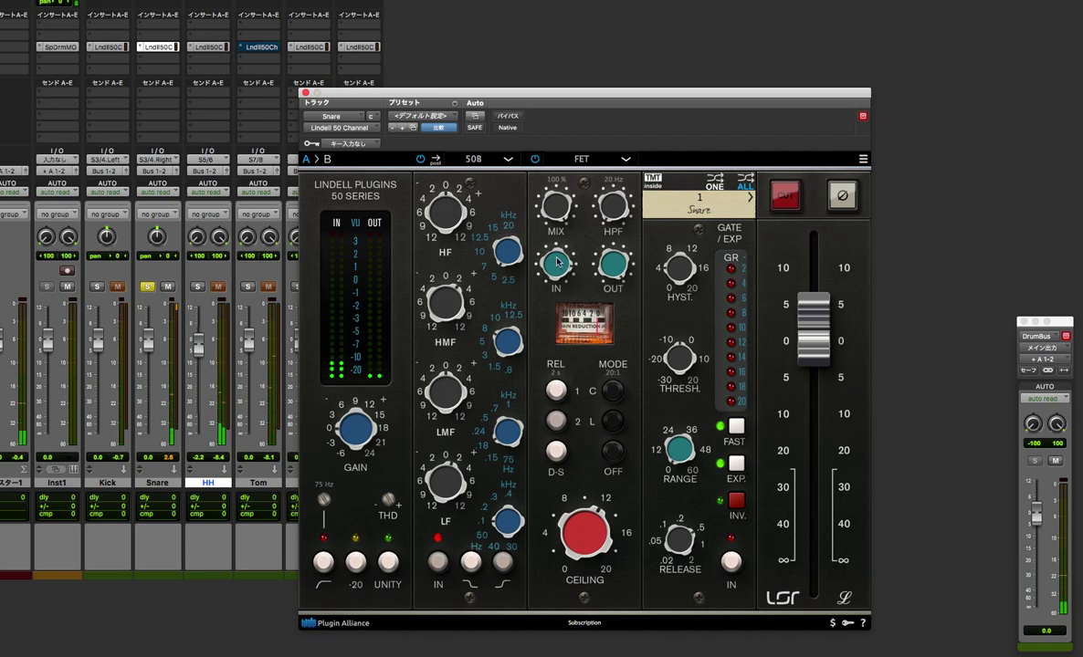
- Compare 2.5 s, 0.5 s and 2 s releases on the Snare's FET compressor, settle on 0.5 s and check against bypass
click(556, 419)
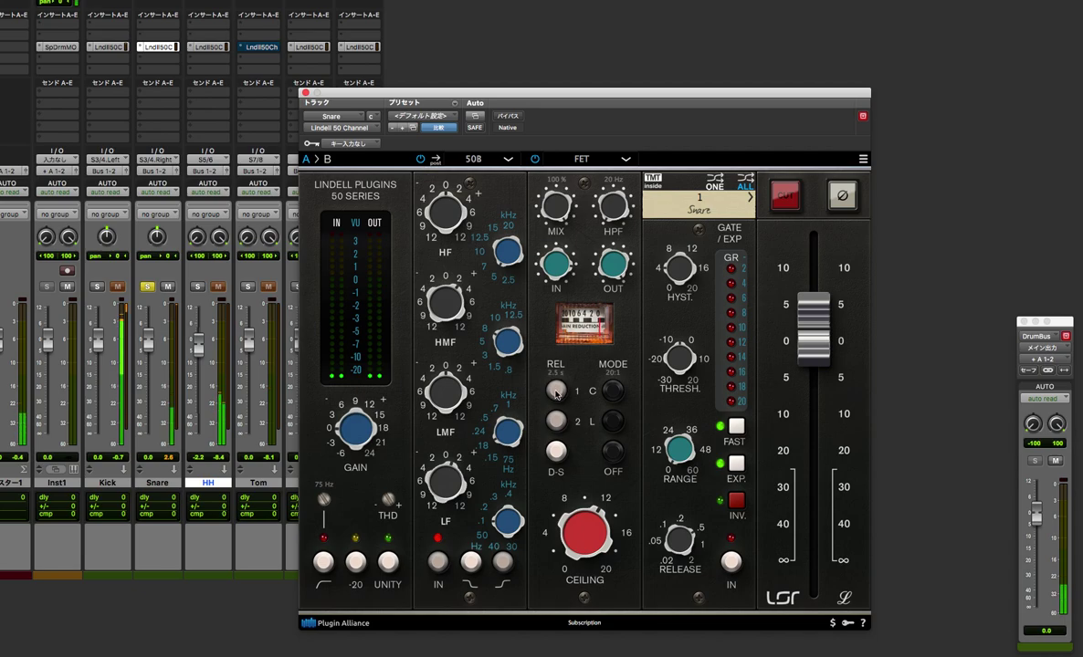
click(557, 391)
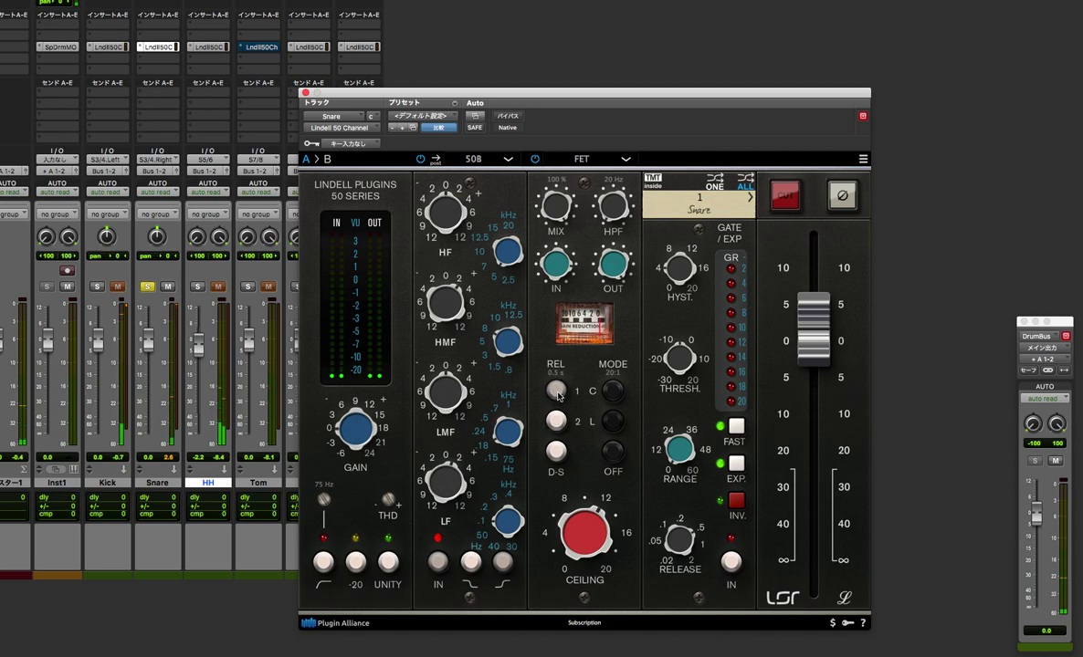
click(557, 392)
click(557, 419)
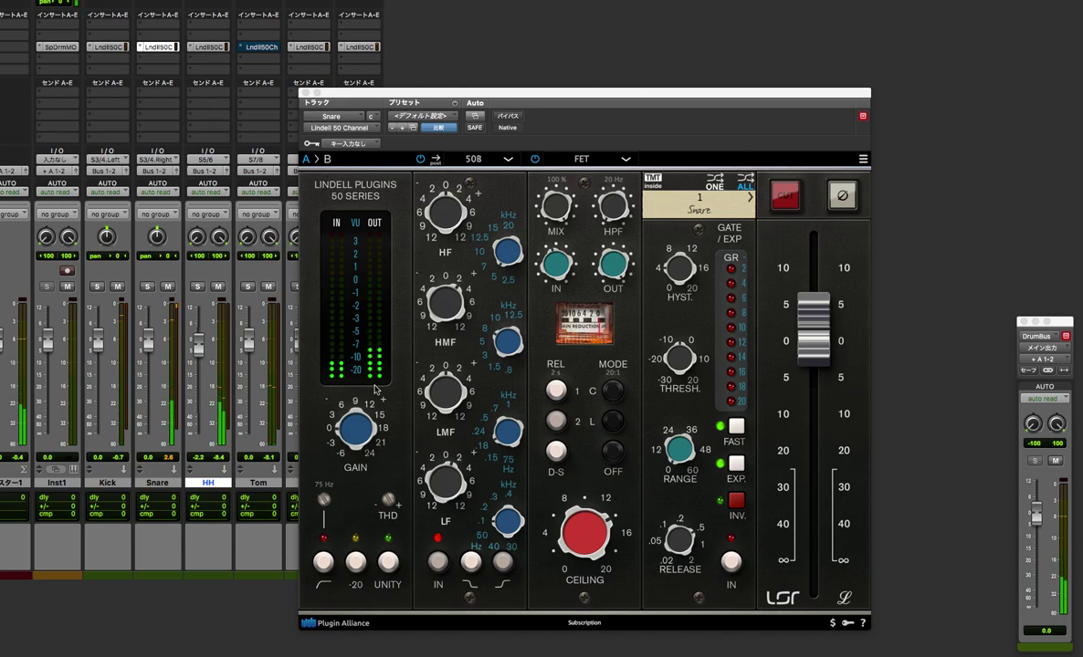
click(508, 118)
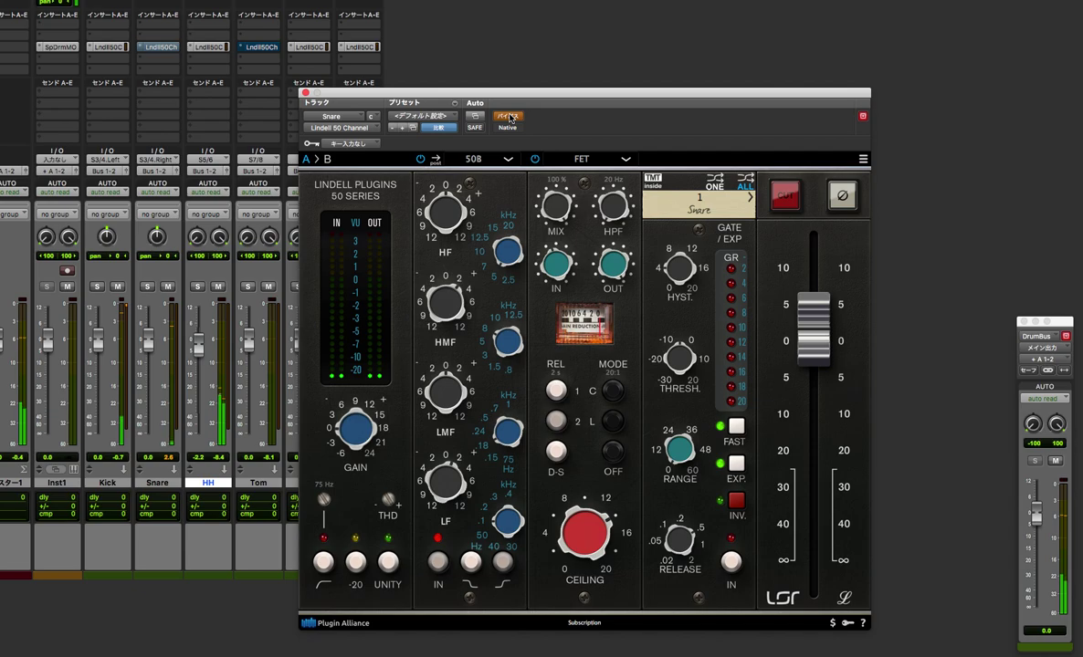
click(509, 118)
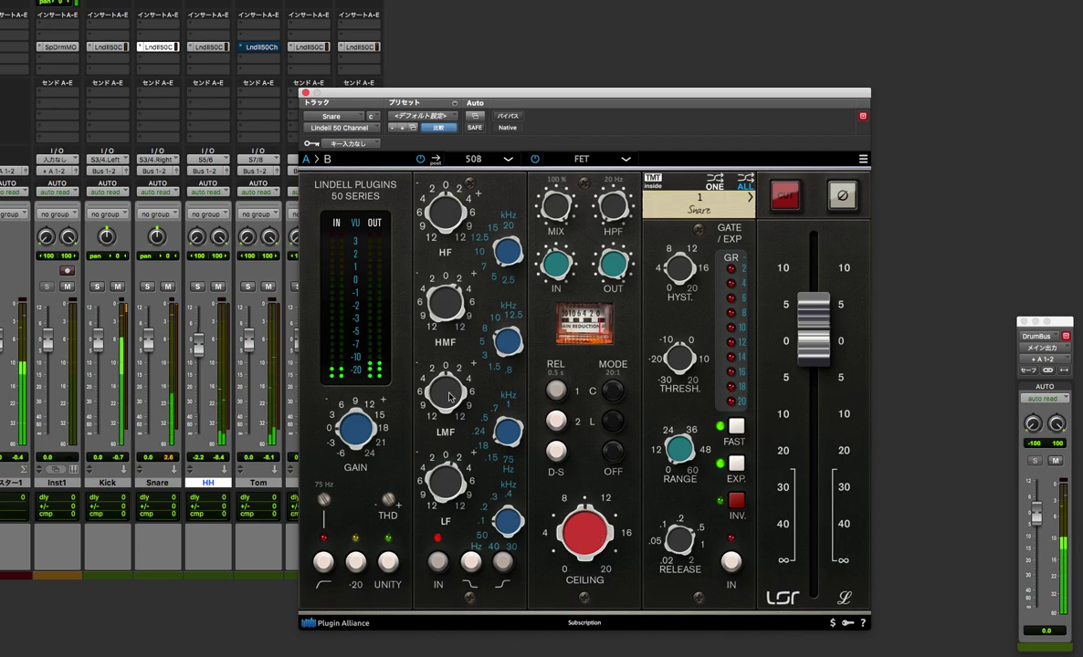
- Adjust the threshold of the DrumBus's VCA compressor and compare the result with bypass
click(359, 47)
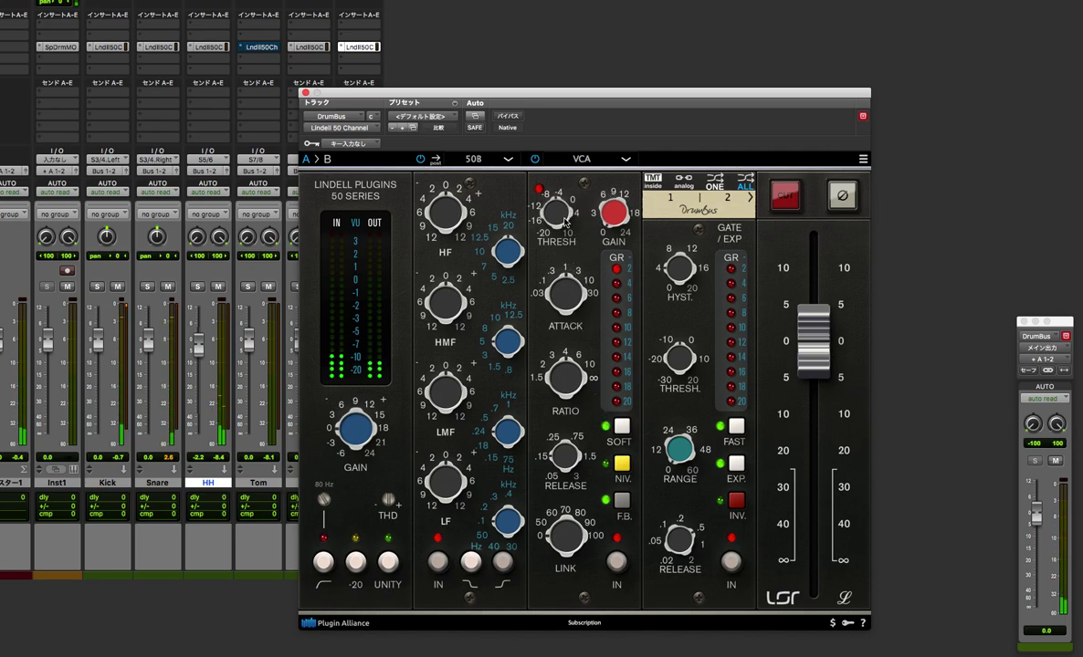
drag(566, 221, 569, 310)
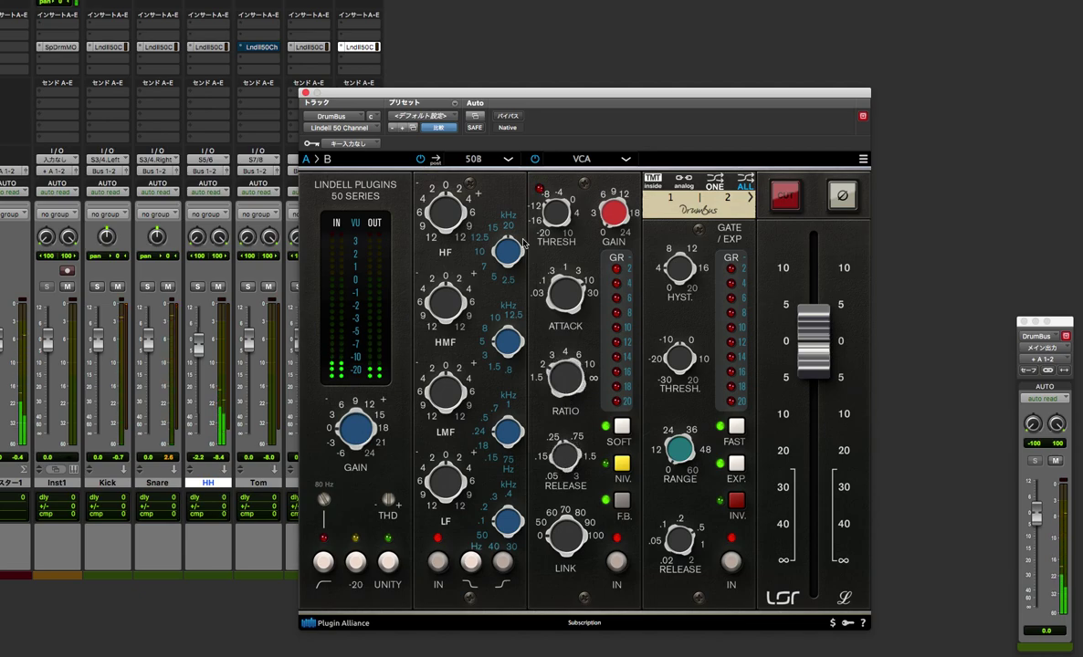
drag(489, 100, 578, 112)
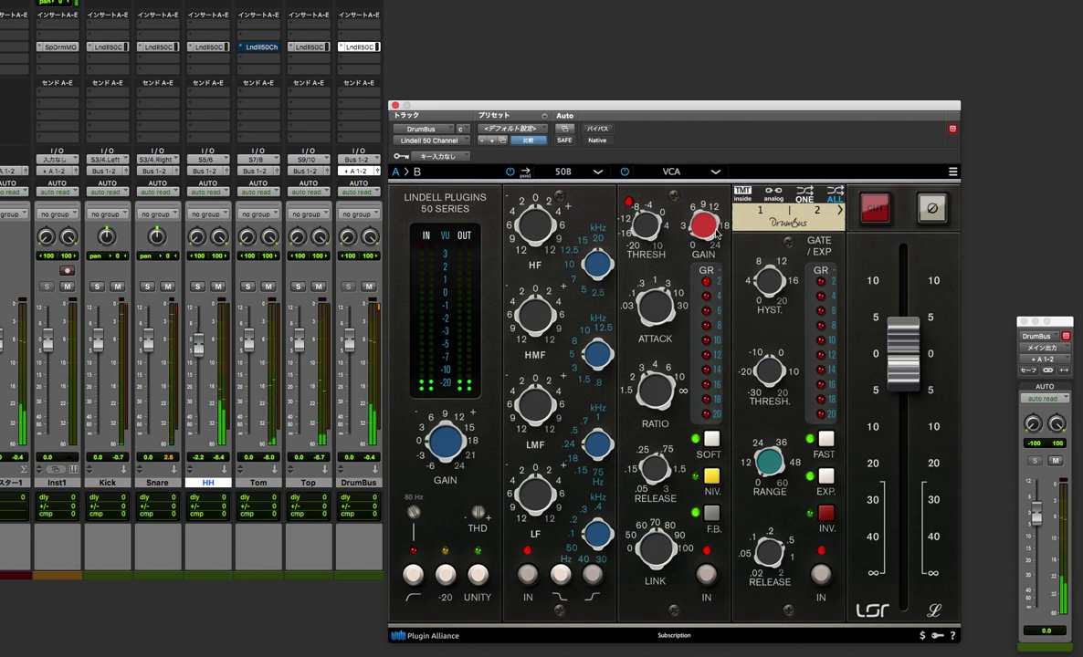
click(601, 129)
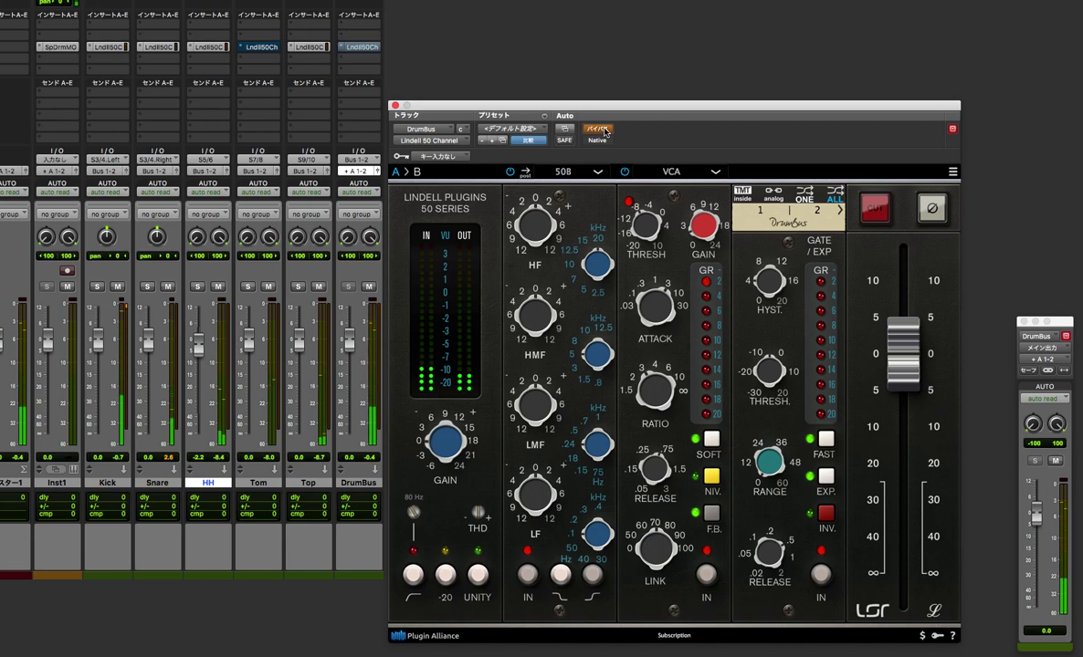
click(601, 130)
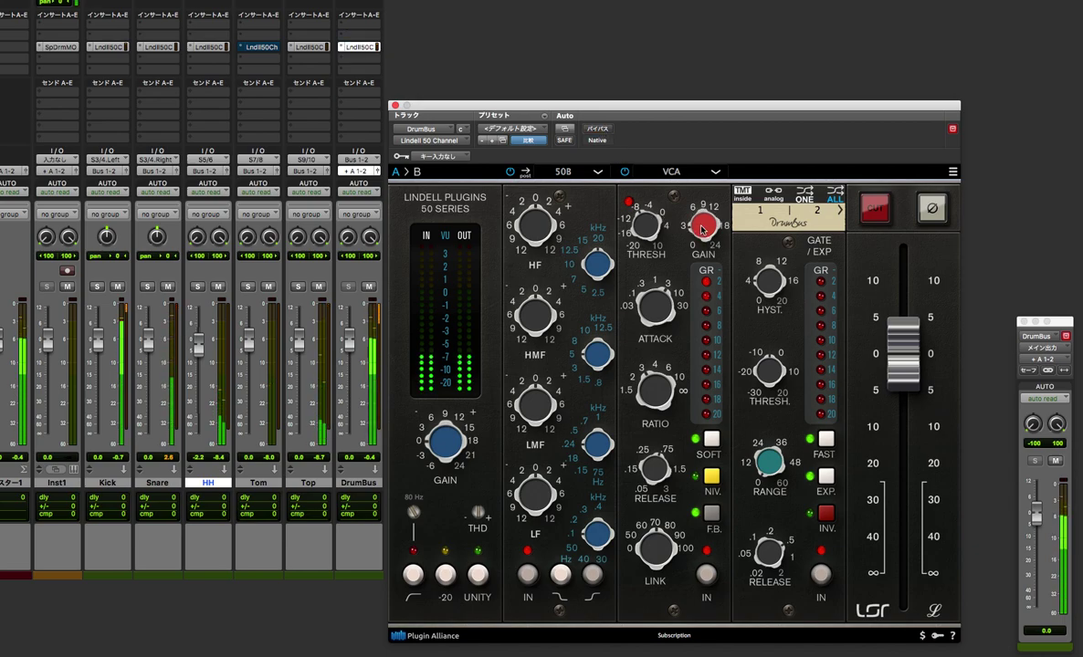
- Vary the THD amount on the DrumBus in both directions and compare the channel strip with bypass
mouse_move(477, 514)
drag(477, 514, 454, 603)
drag(450, 645, 505, 402)
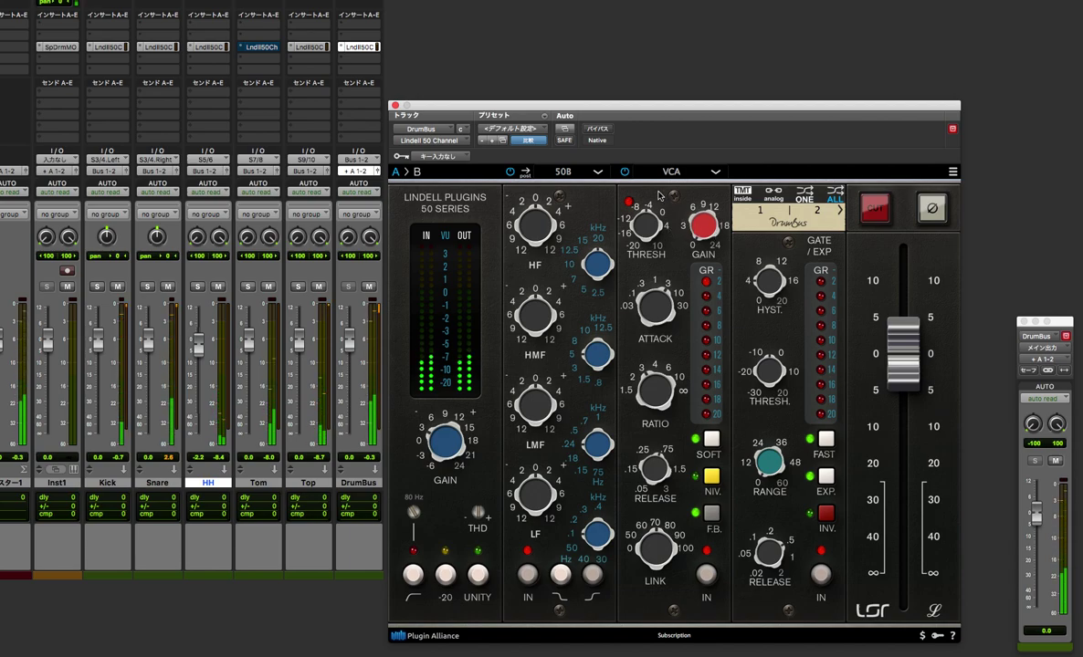
click(599, 129)
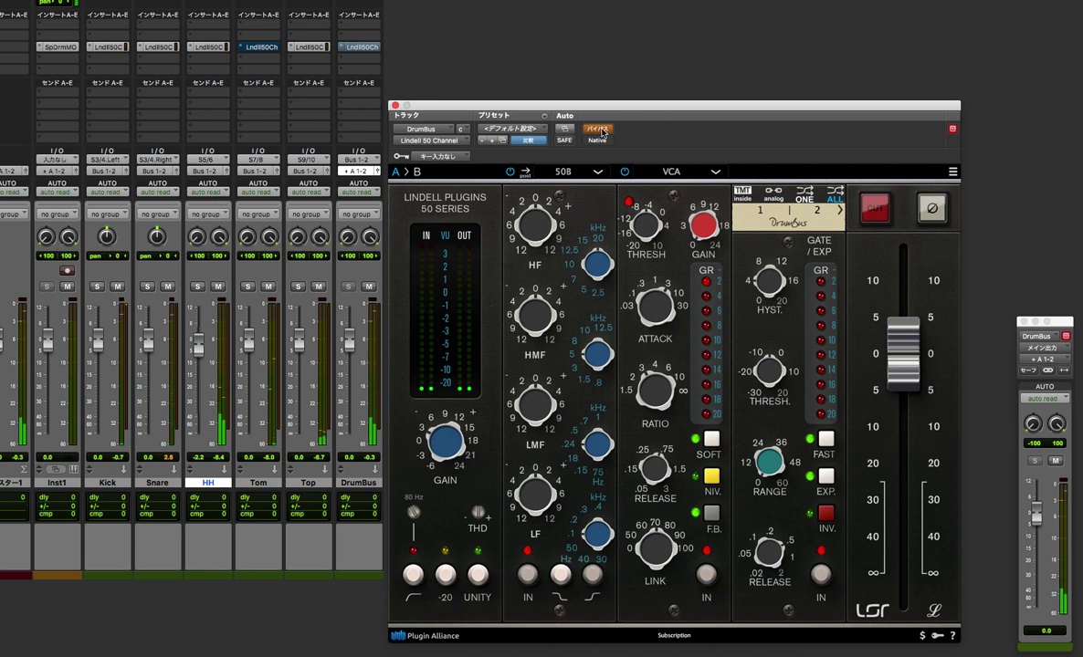
click(599, 130)
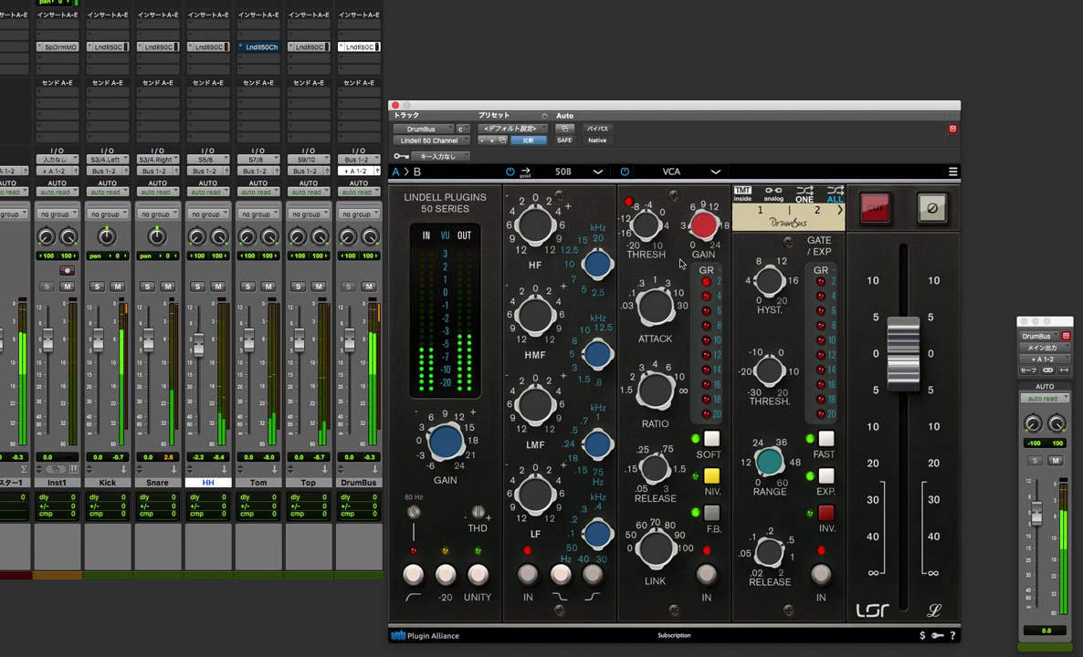
- Try a 7.92 dB LF boost at 100 Hz and 40 Hz on the DrumBus EQ, return it to flat and switch off the gate
mouse_move(480, 516)
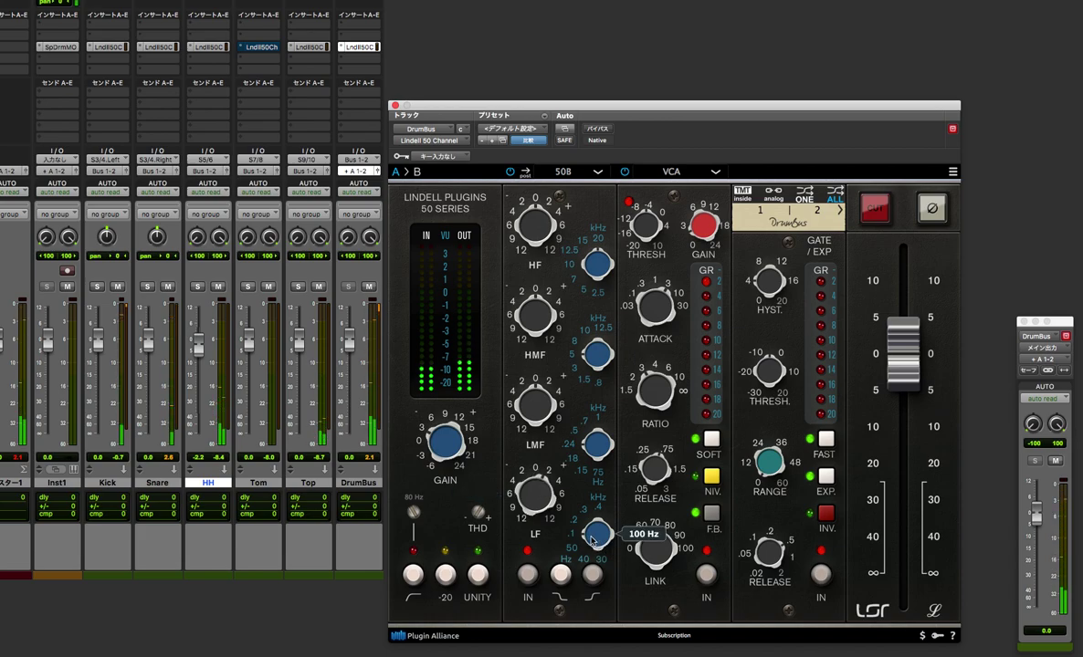
mouse_move(543, 471)
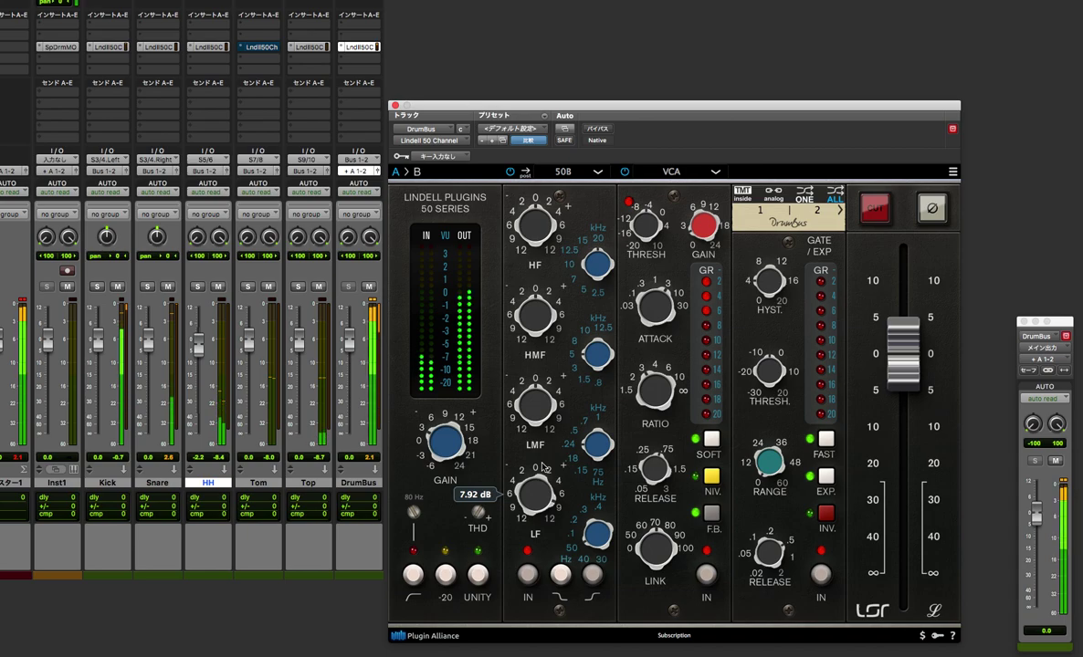
mouse_move(597, 551)
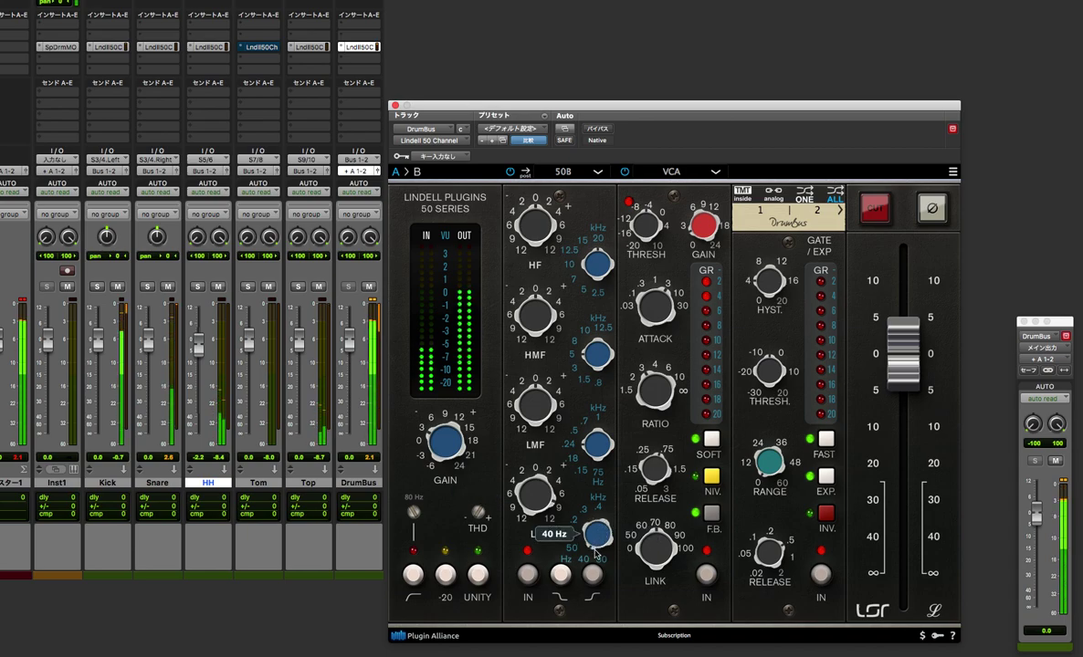
drag(537, 493, 531, 550)
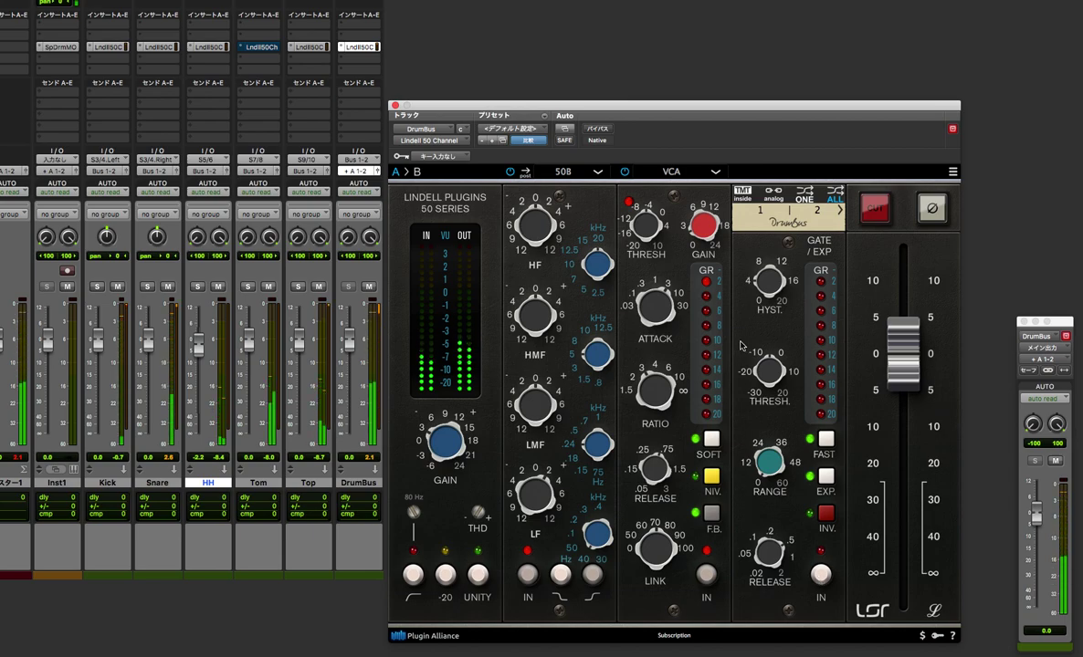
- Switch the DrumBus EQ to the 60 graphic model, boost its 31 Hz band to +12 and compare with the EQ switched off
click(598, 174)
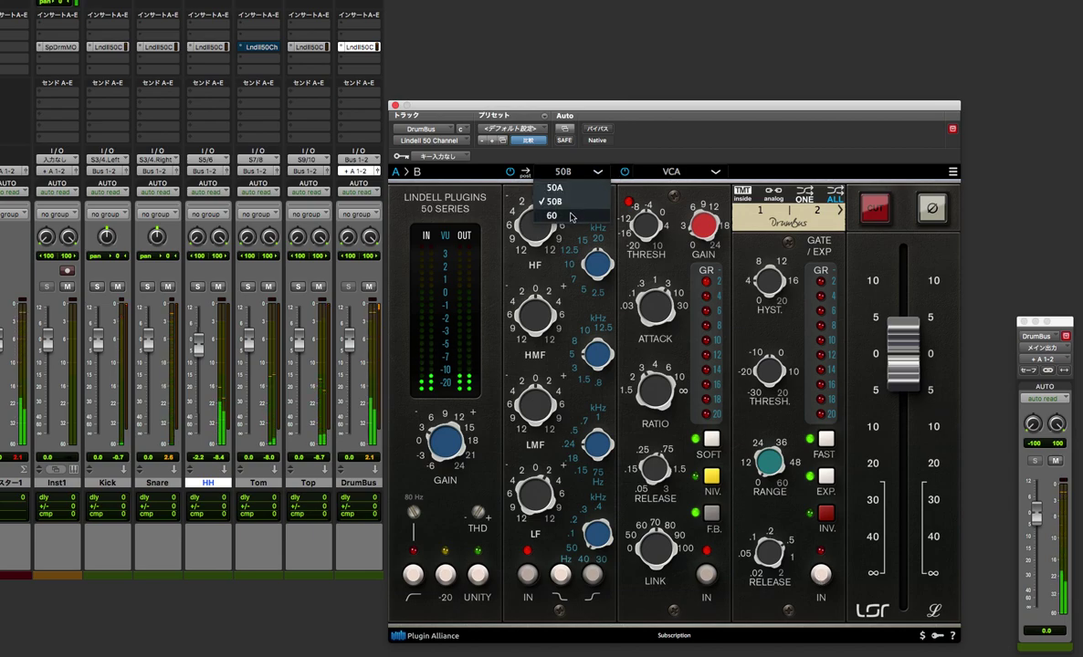
click(529, 197)
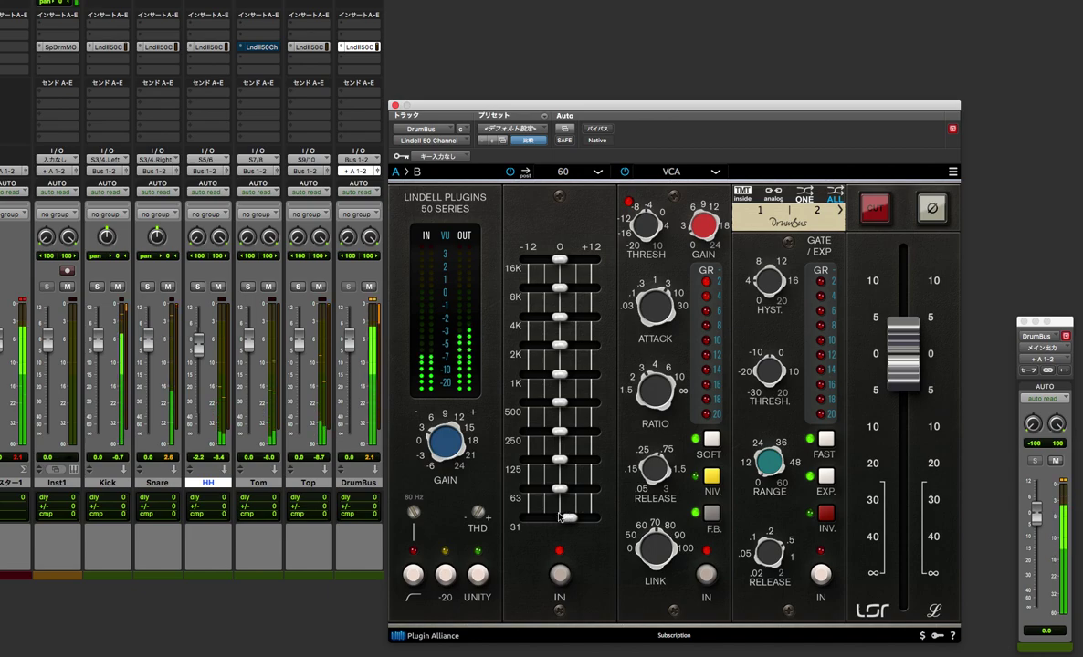
drag(558, 517, 591, 518)
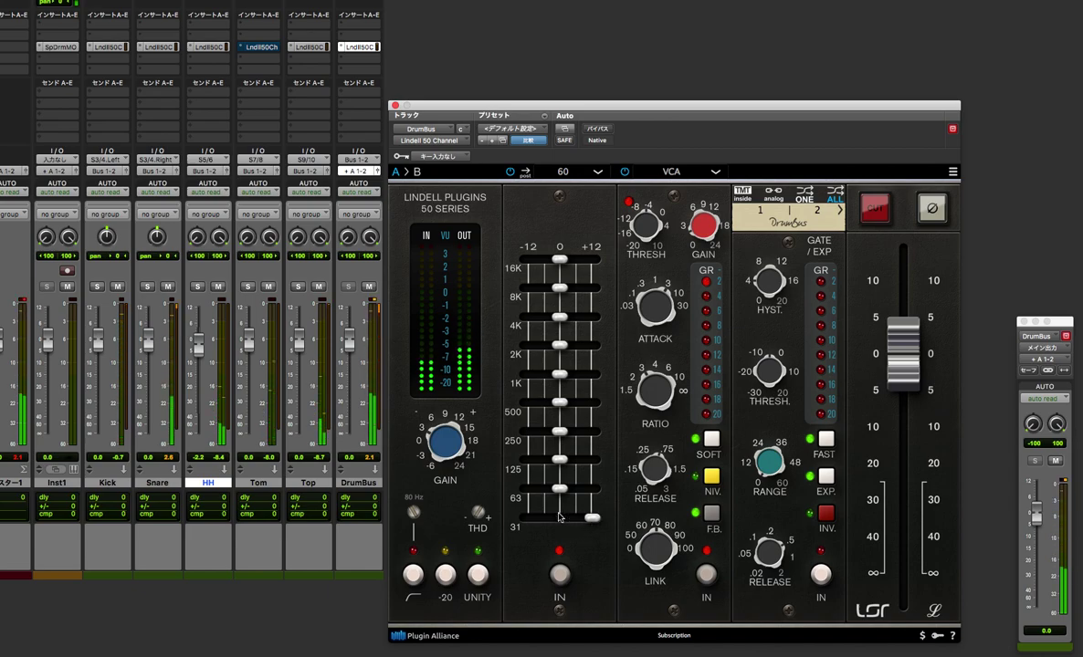
click(560, 575)
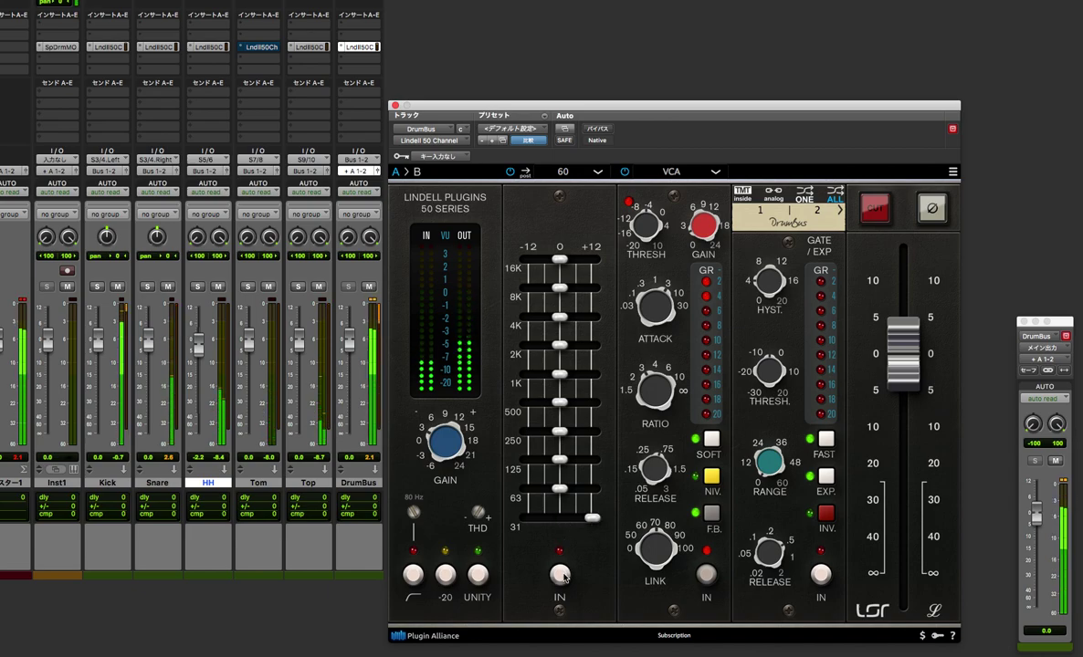
click(561, 576)
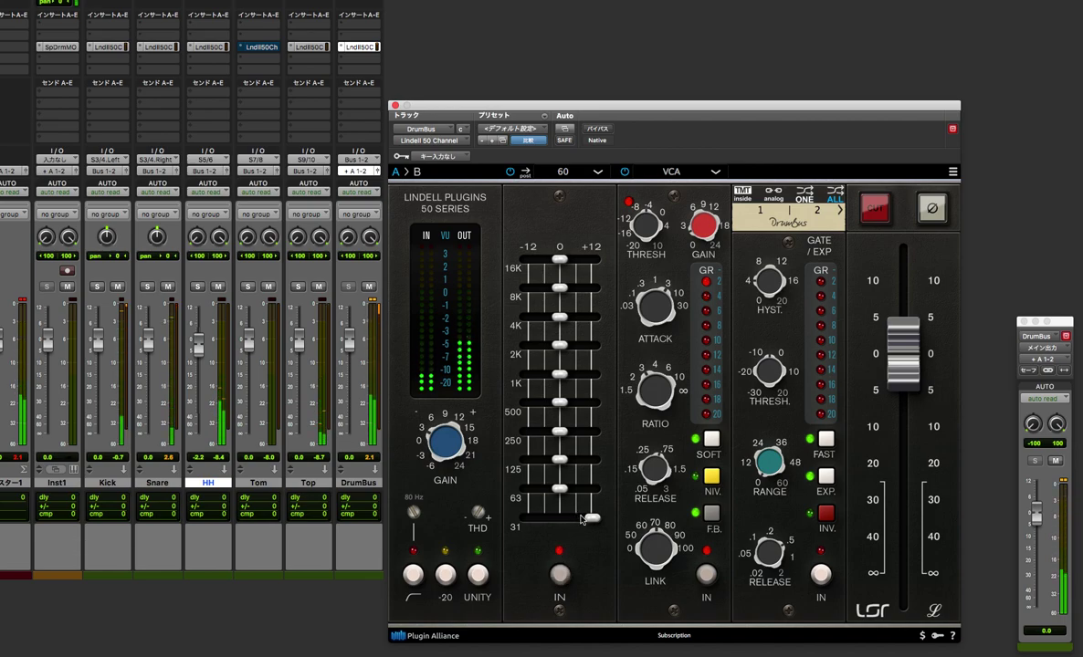
- Replace the strong 31 Hz boost with slight boosts of the 63 Hz and 31 Hz bands on the DrumBus EQ, comparing EQ on and off
drag(593, 522, 559, 520)
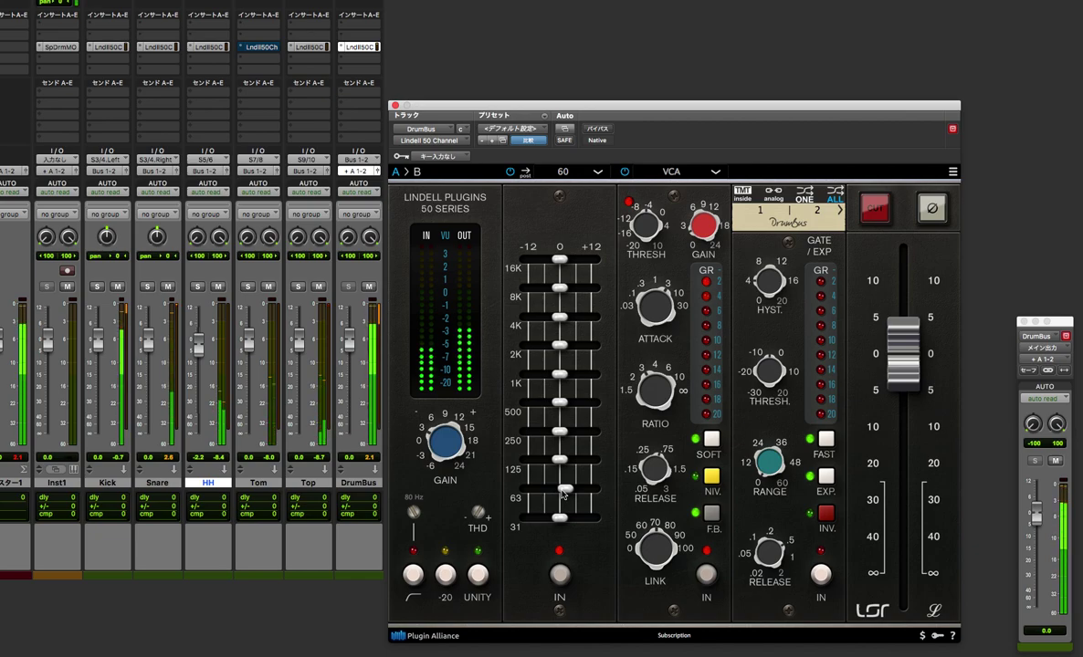
click(559, 575)
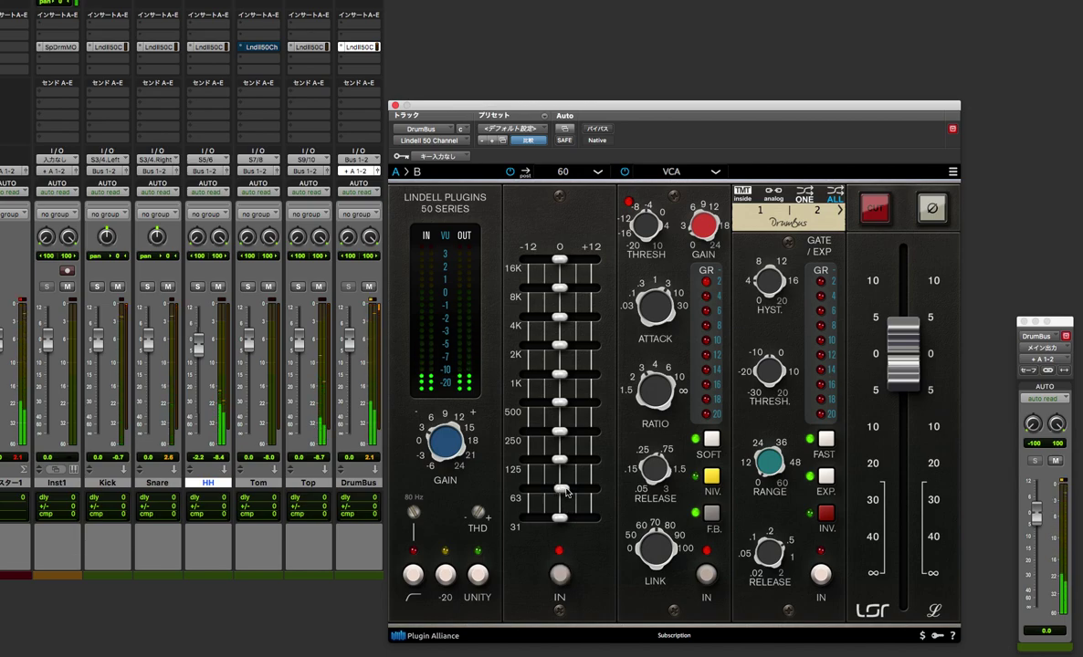
mouse_move(559, 519)
mouse_down()
mouse_move(566, 492)
mouse_move(565, 523)
mouse_up()
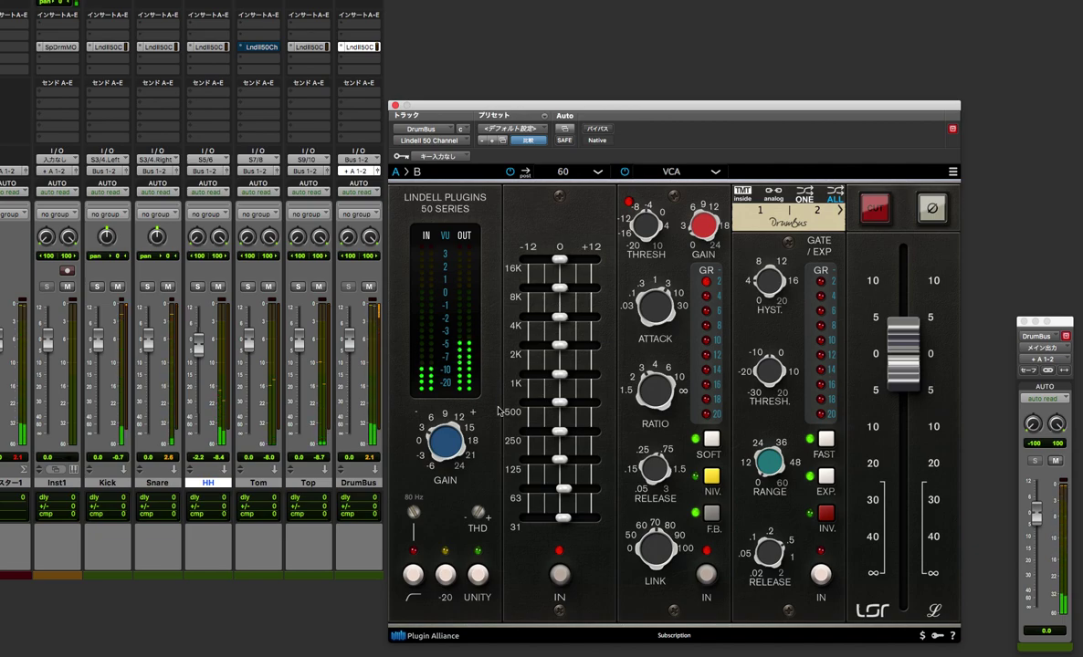
click(146, 287)
click(146, 287)
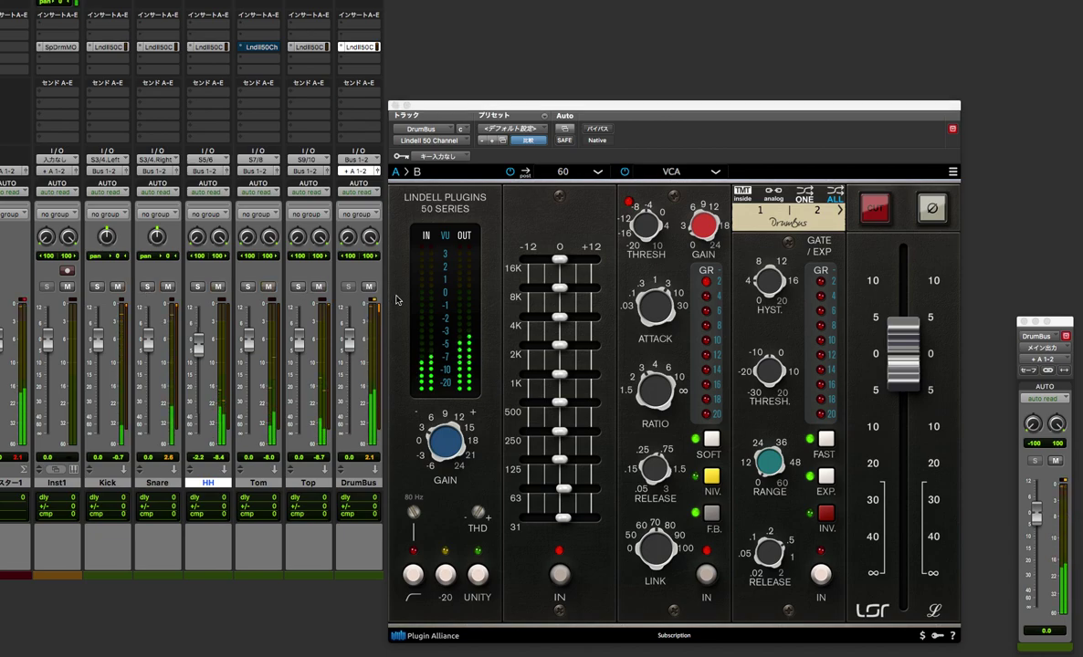
click(197, 286)
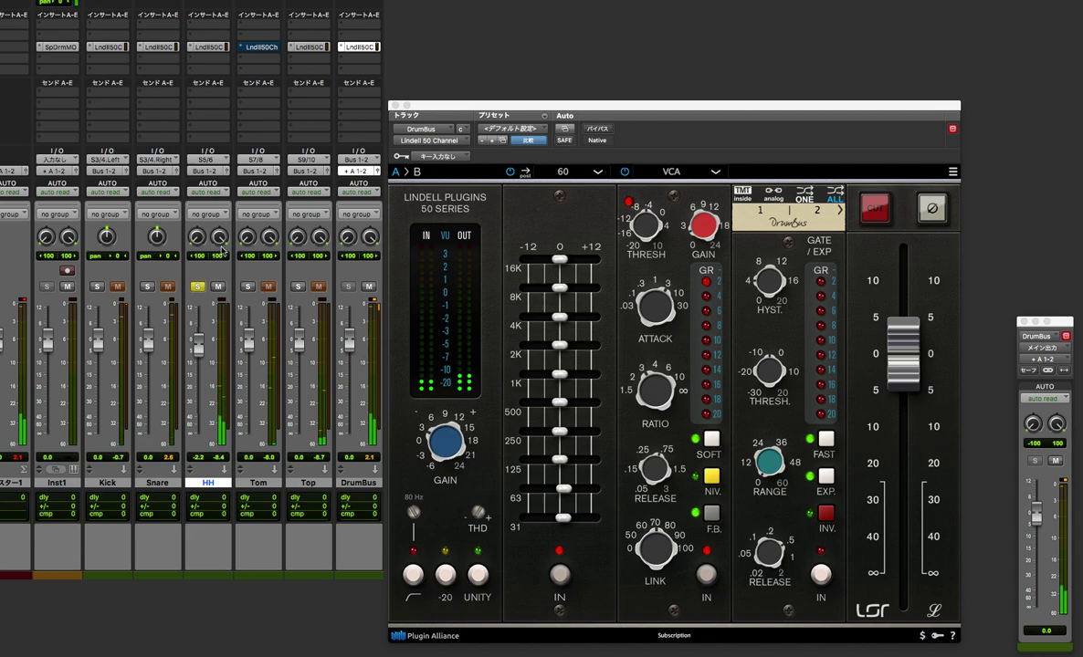
click(197, 286)
click(299, 287)
click(299, 287)
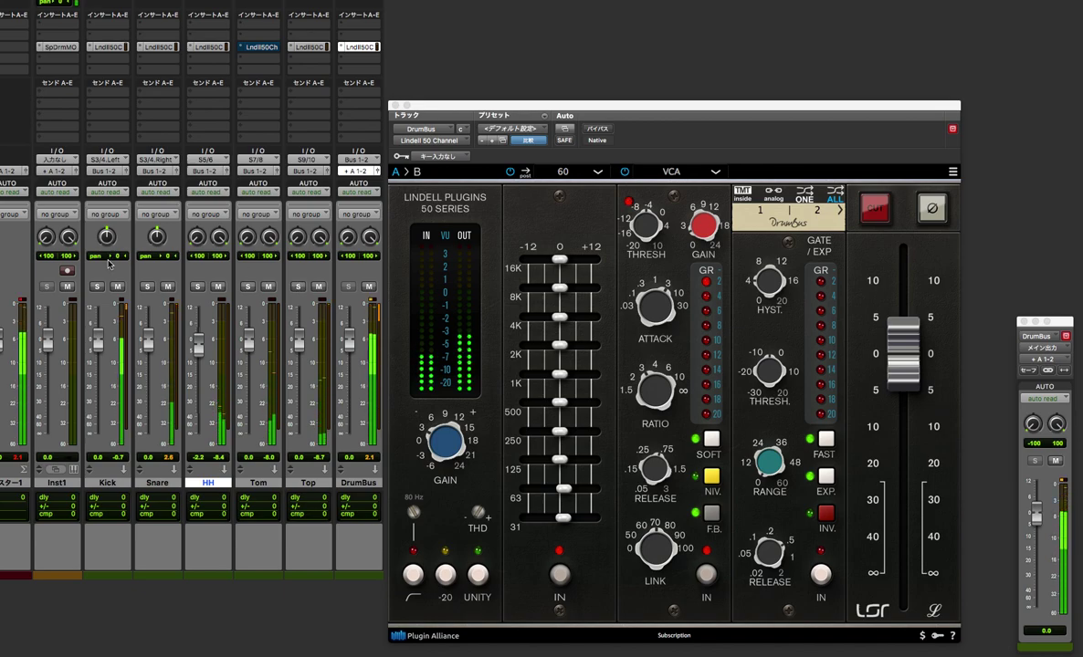
click(97, 286)
click(102, 48)
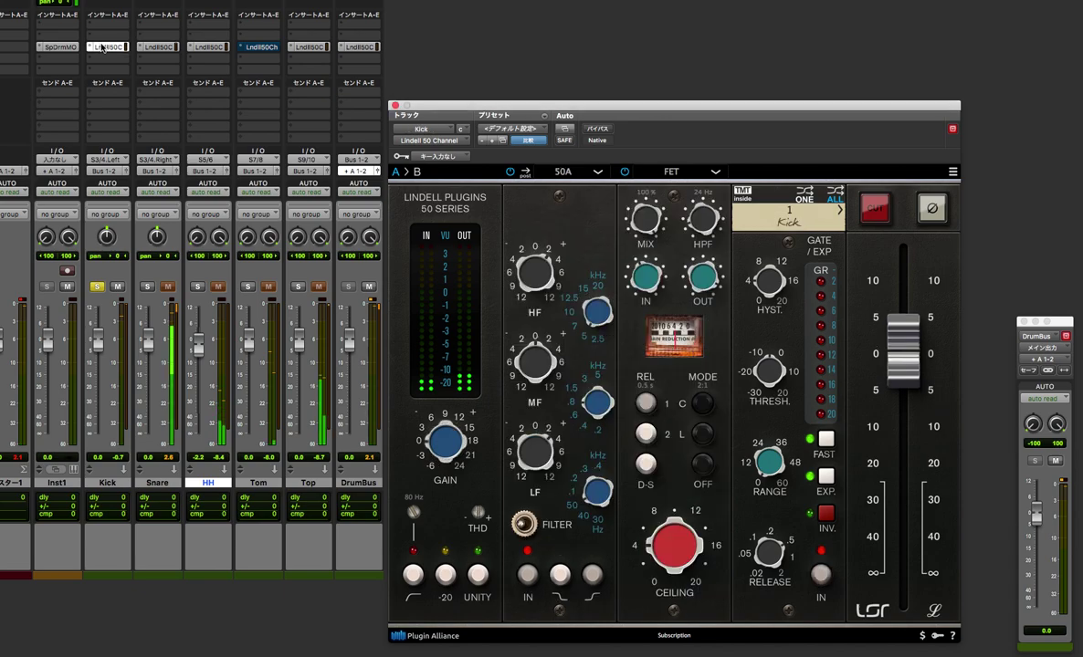
- Raise the Top's high-pass filter to 344 Hz while listening to it in solo, and close the plug-in window
click(298, 287)
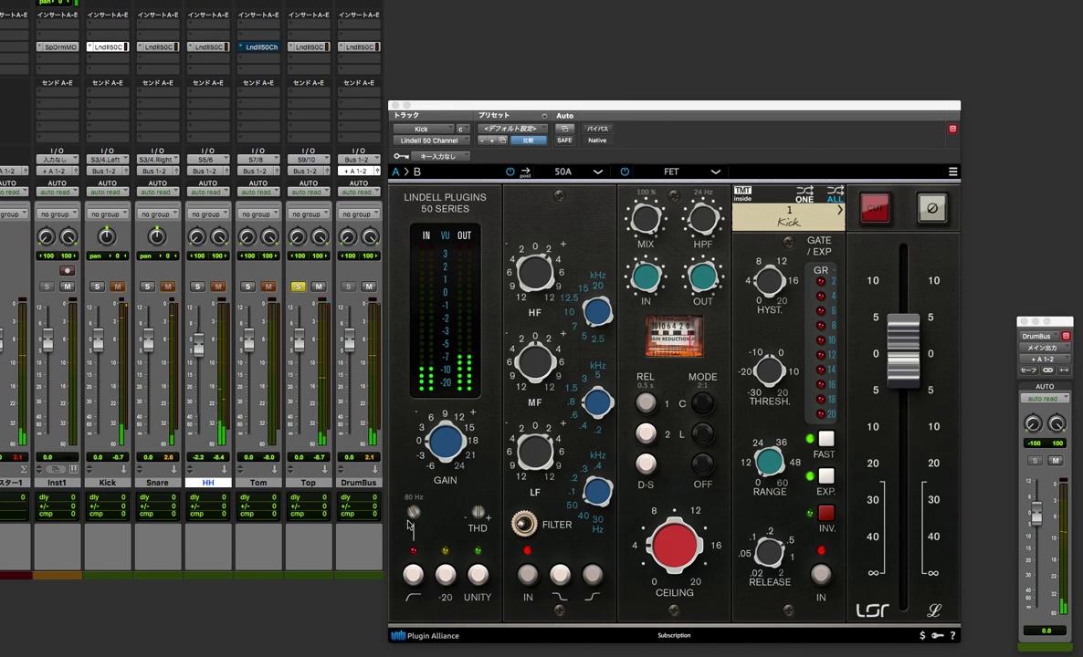
click(310, 46)
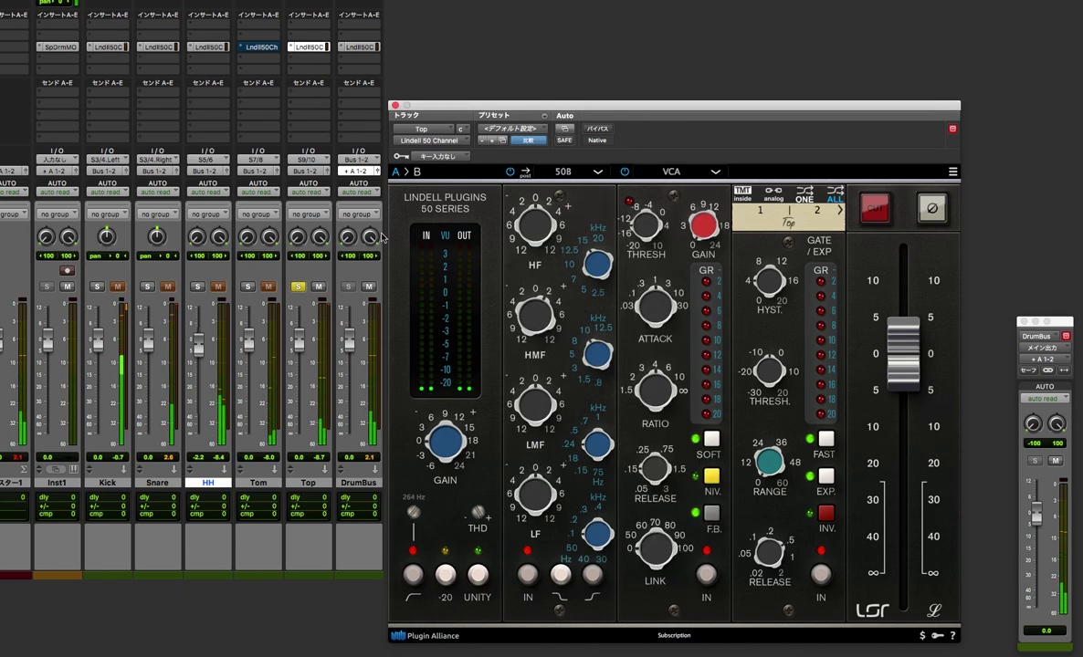
scroll(419, 519, up, 3)
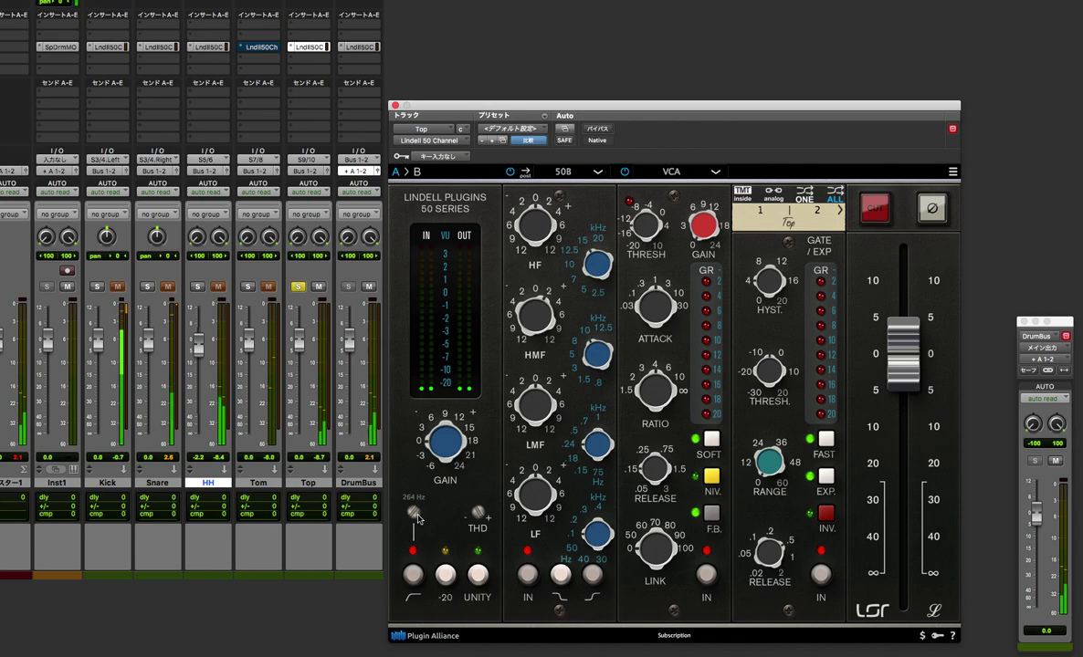
drag(419, 519, 412, 530)
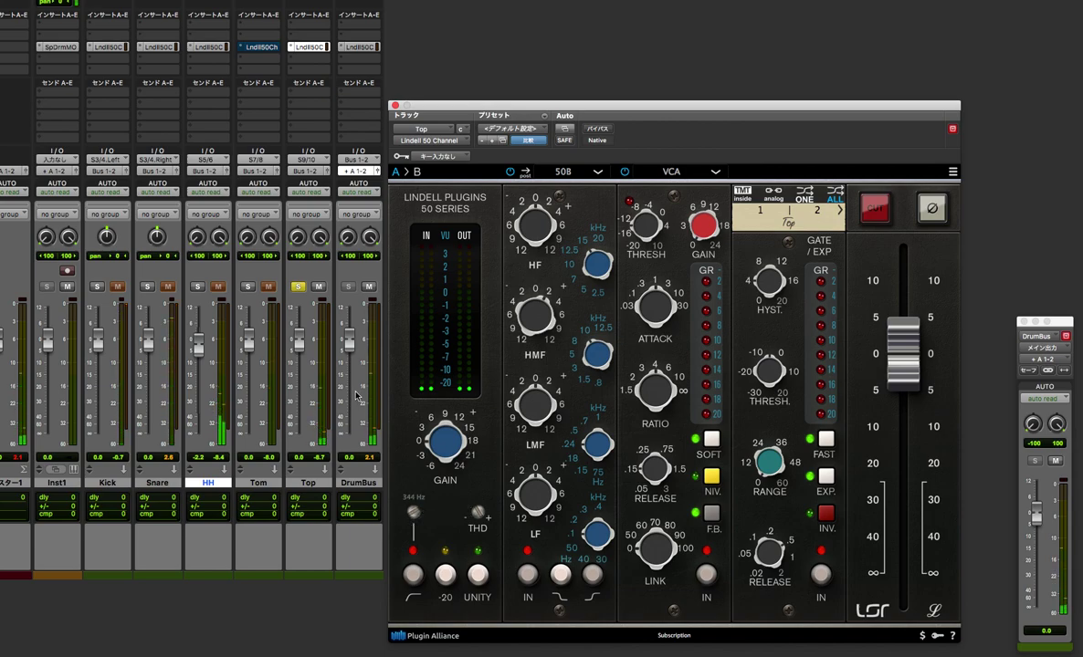
click(297, 288)
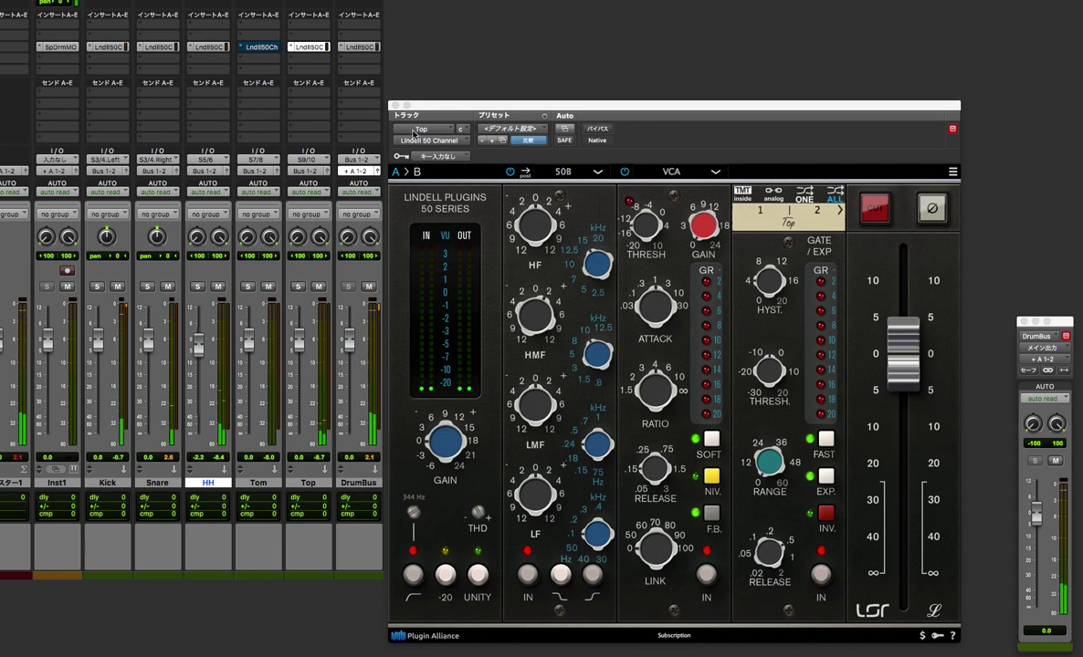
click(396, 106)
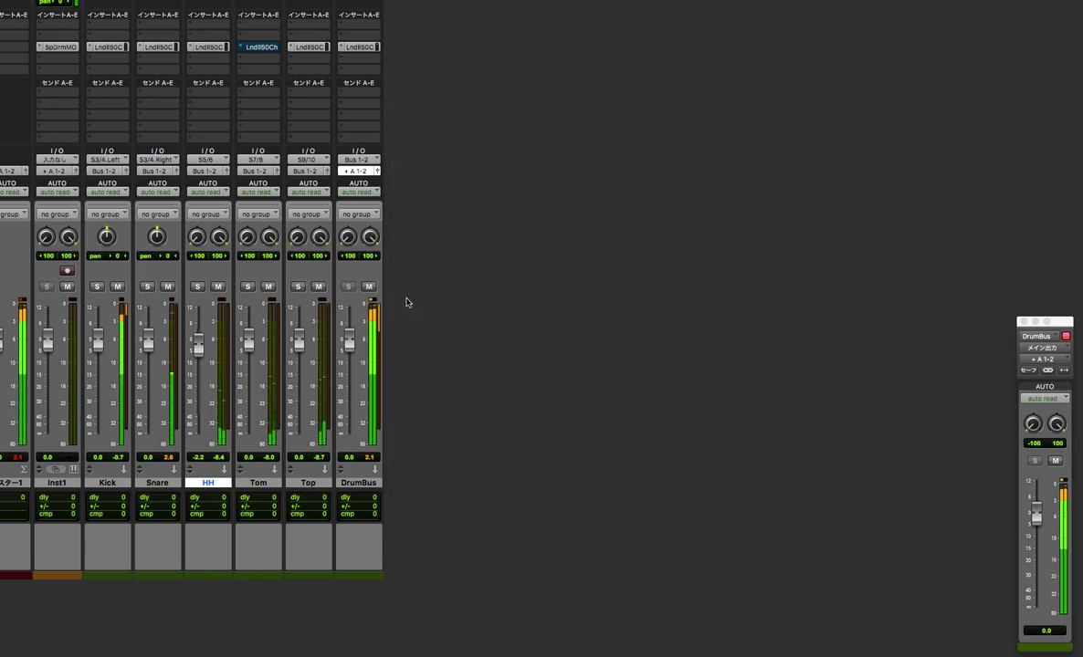